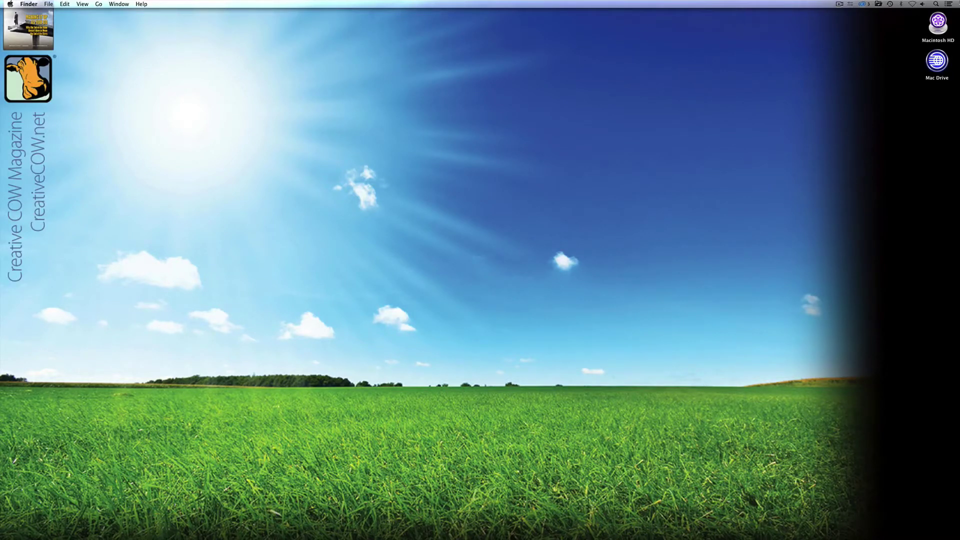
Switch to Avid Media Composer, open the Sequences bin and load sequence 1 into the source monitor.
key("super+Tab")
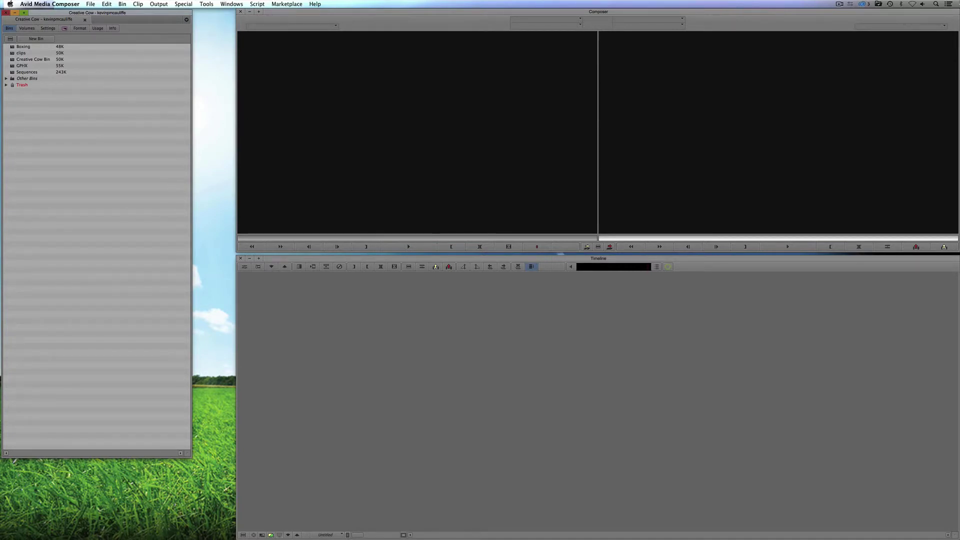
double_click(13, 73)
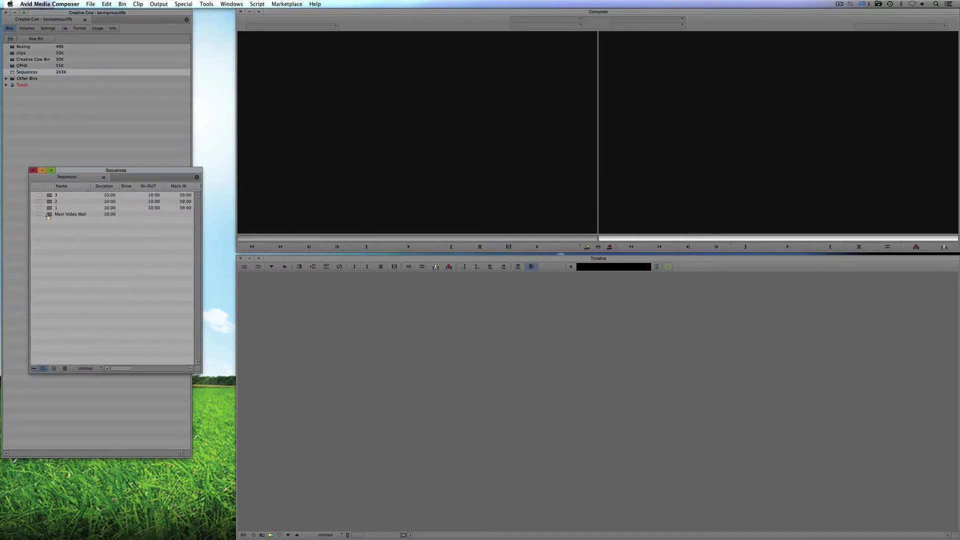
left_click_drag(49, 207, 369, 194)
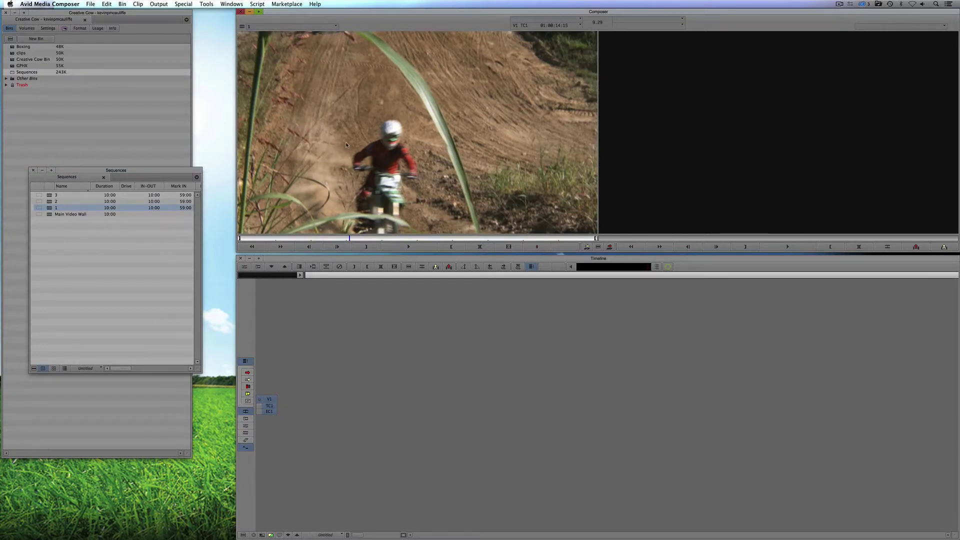
key("Home")
key("End")
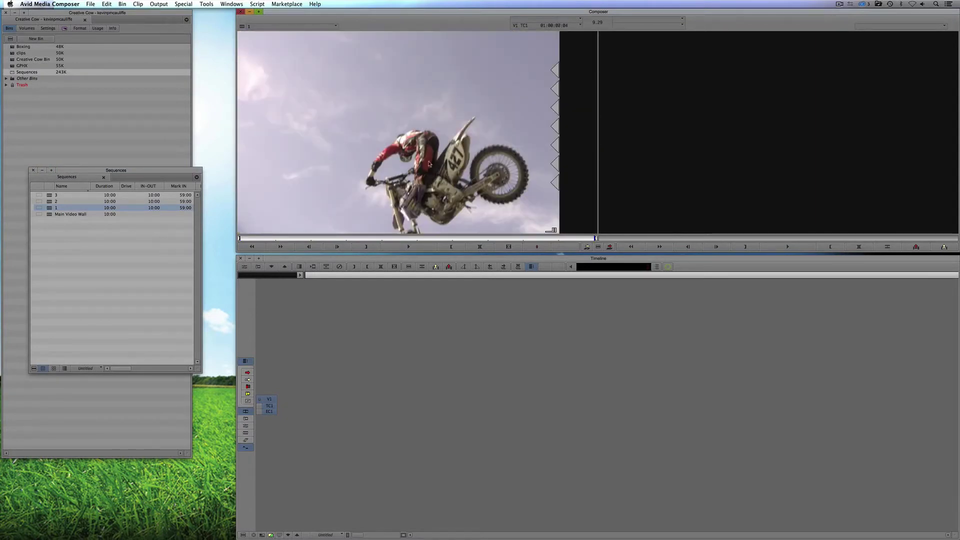
Start exporting sequence 1 as a QuickTime Movie with custom settings and a 1280 x 720 frame size.
right_click(396, 154)
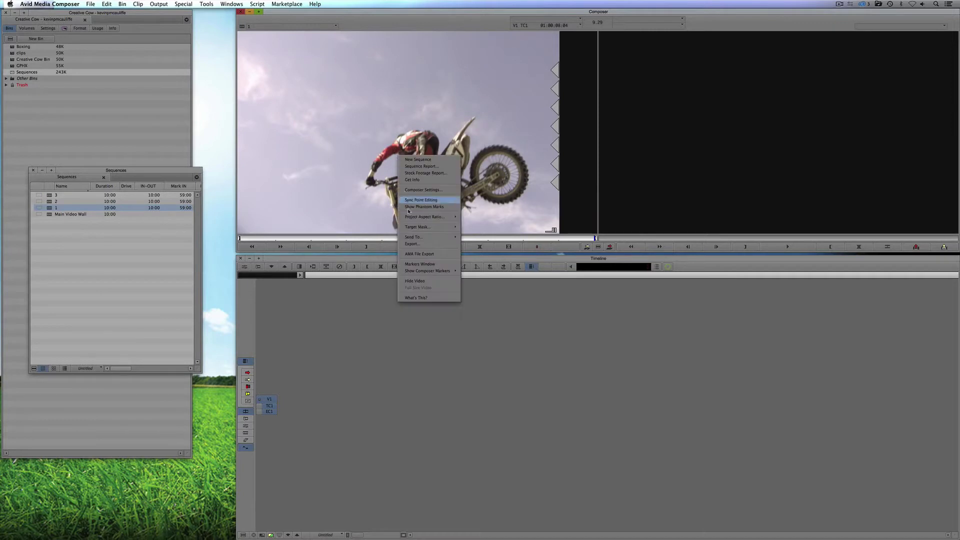
left_click(415, 242)
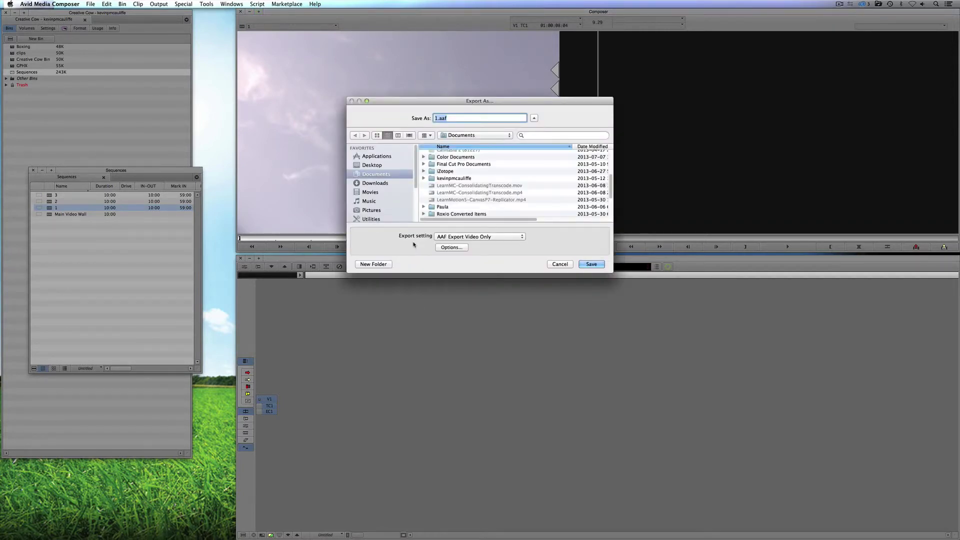
left_click(451, 247)
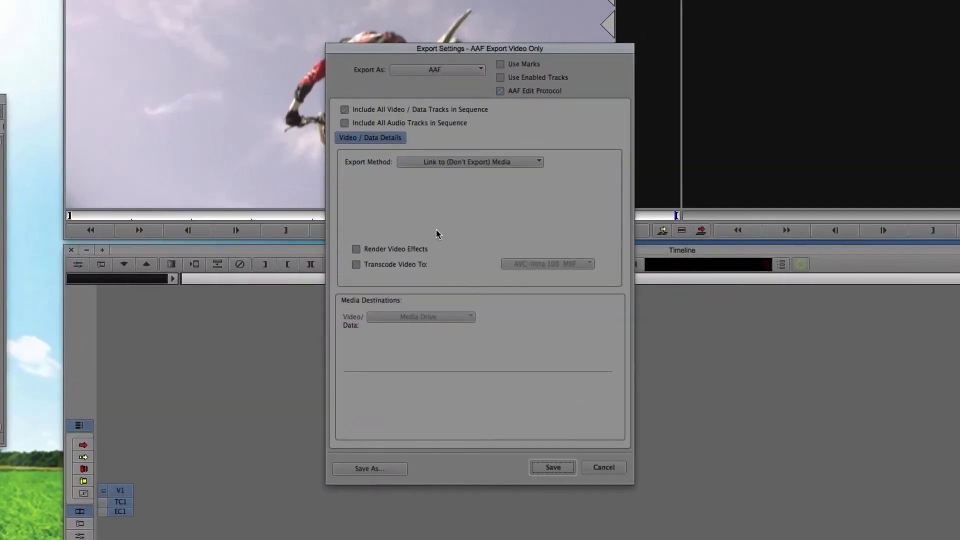
left_click(413, 68)
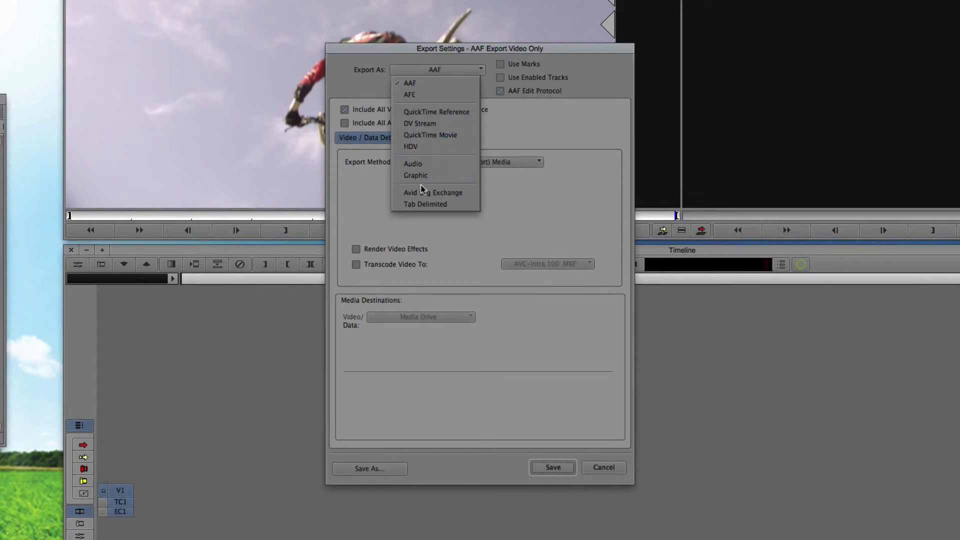
left_click(430, 135)
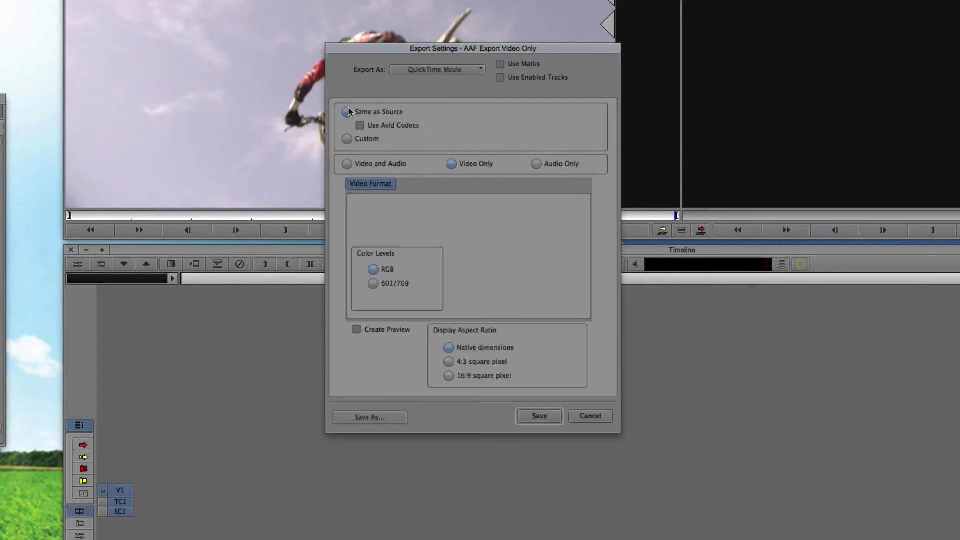
left_click(361, 140)
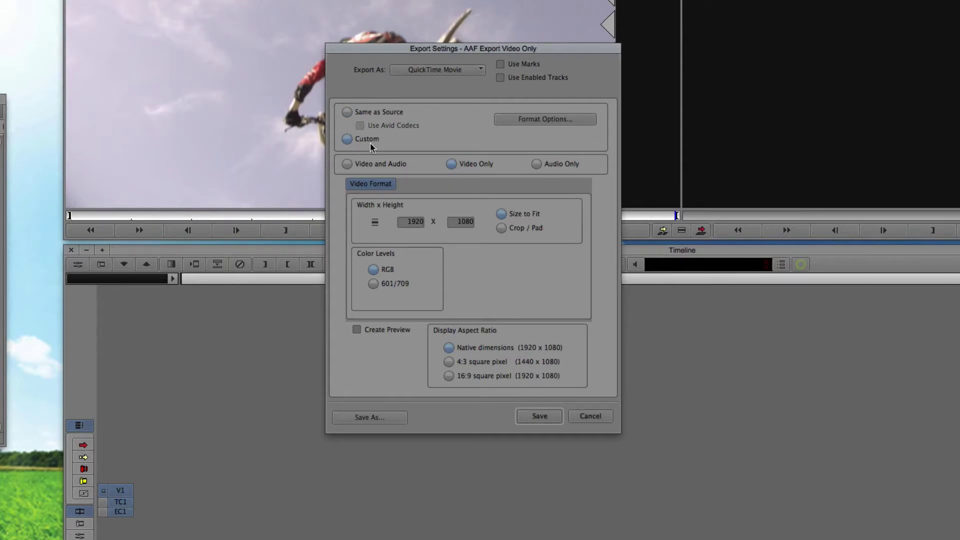
left_click(375, 222)
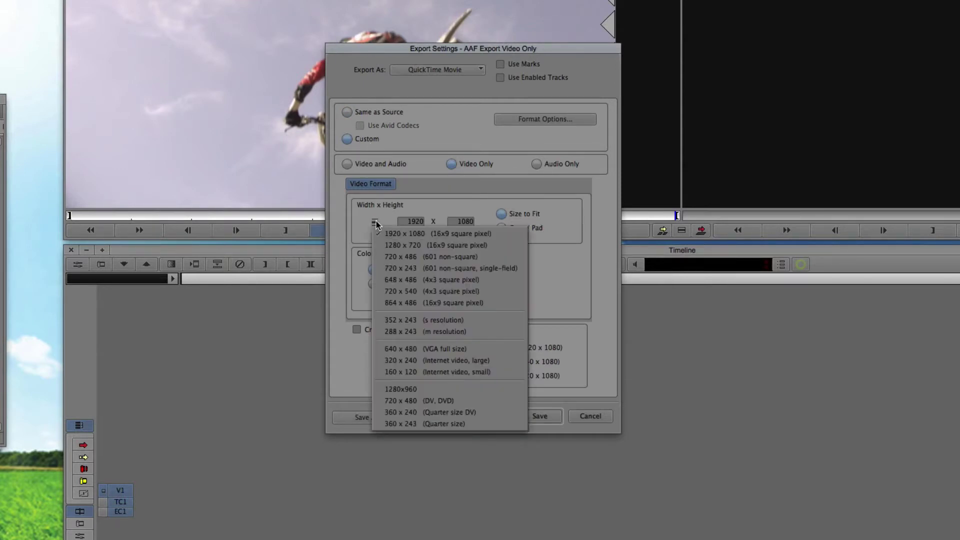
left_click(388, 245)
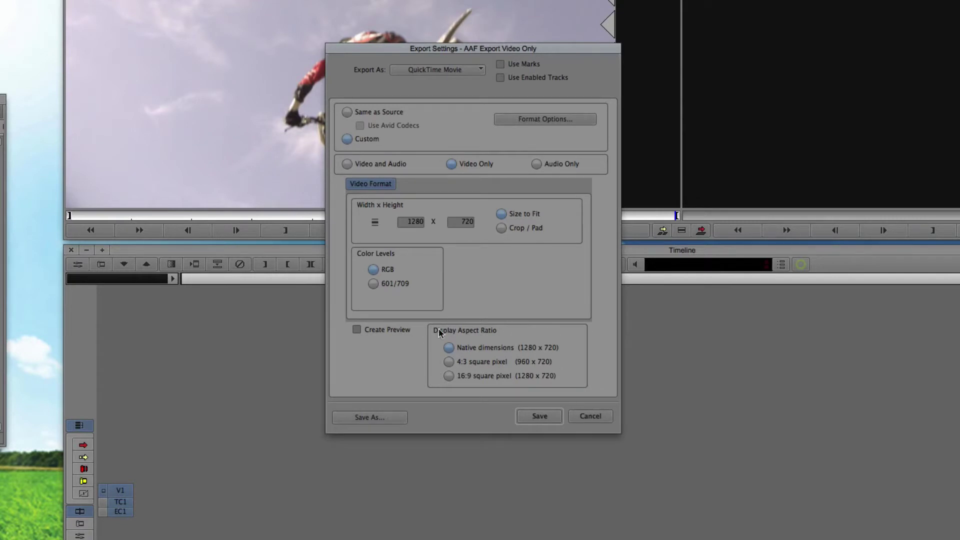
Set the video compression to Avid DNxHD Codec with Millions of Colors, RGB Levels and the 720p/23.976 DNxHD 90 8-bit resolution.
left_click(530, 120)
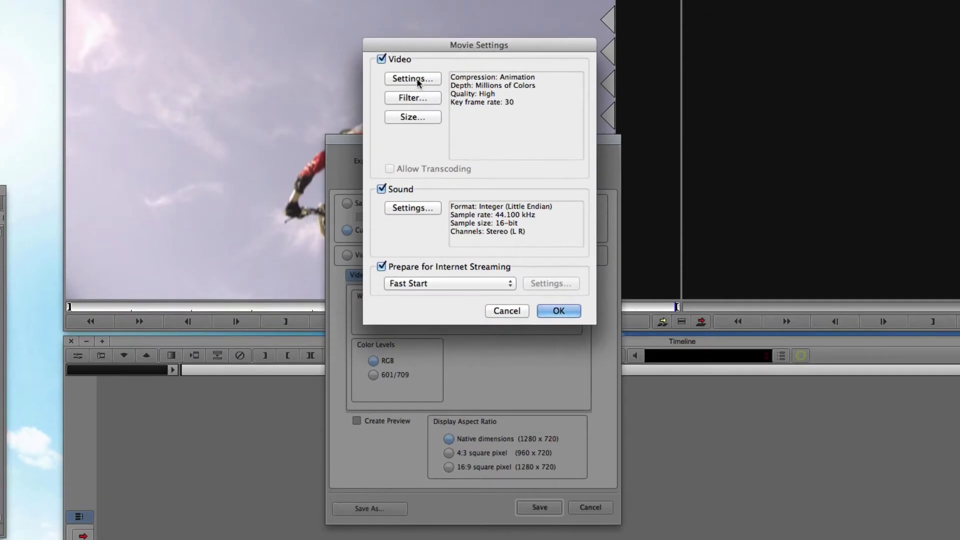
left_click(418, 80)
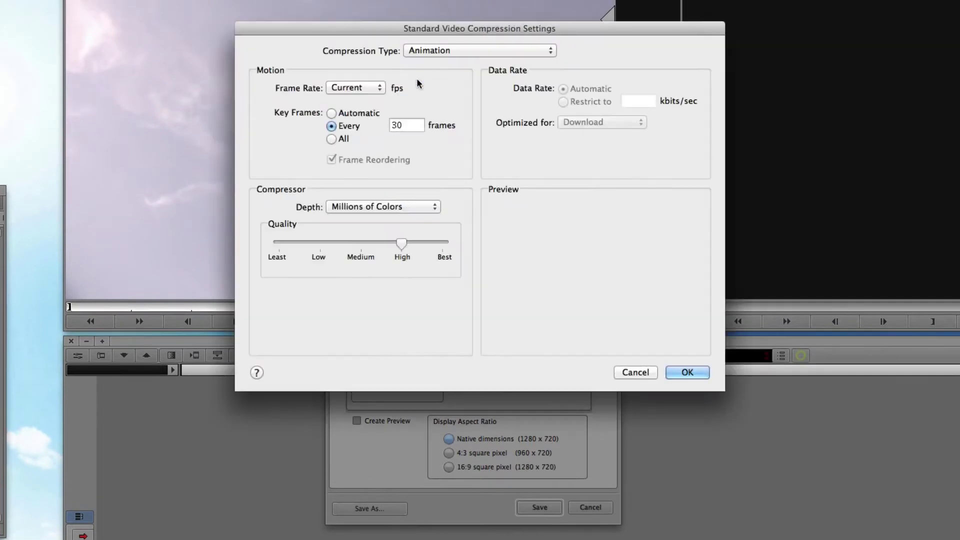
left_click(443, 50)
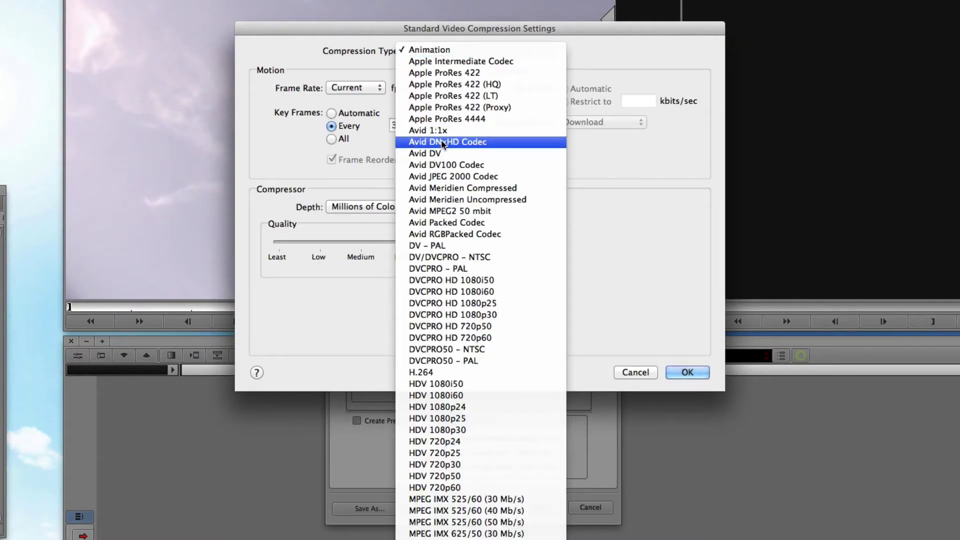
left_click(490, 144)
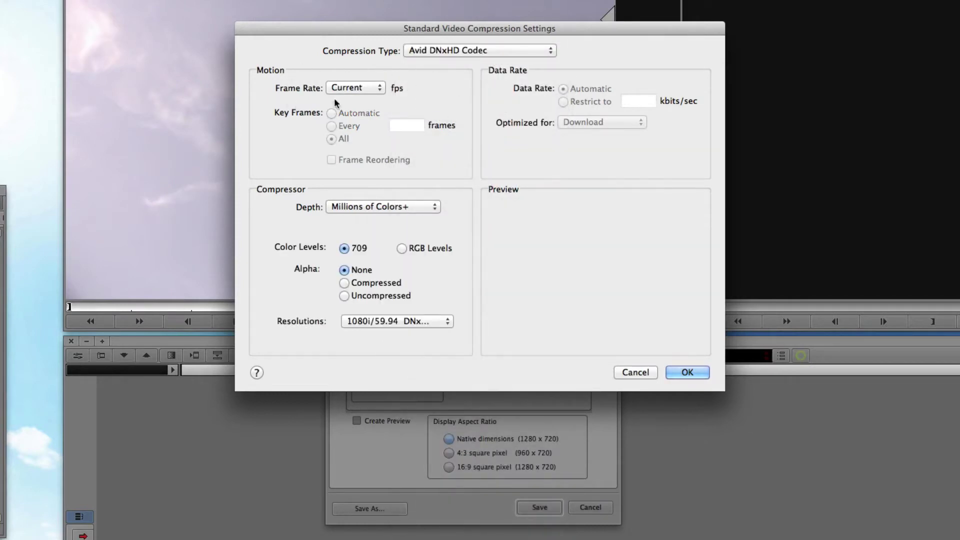
left_click(383, 207)
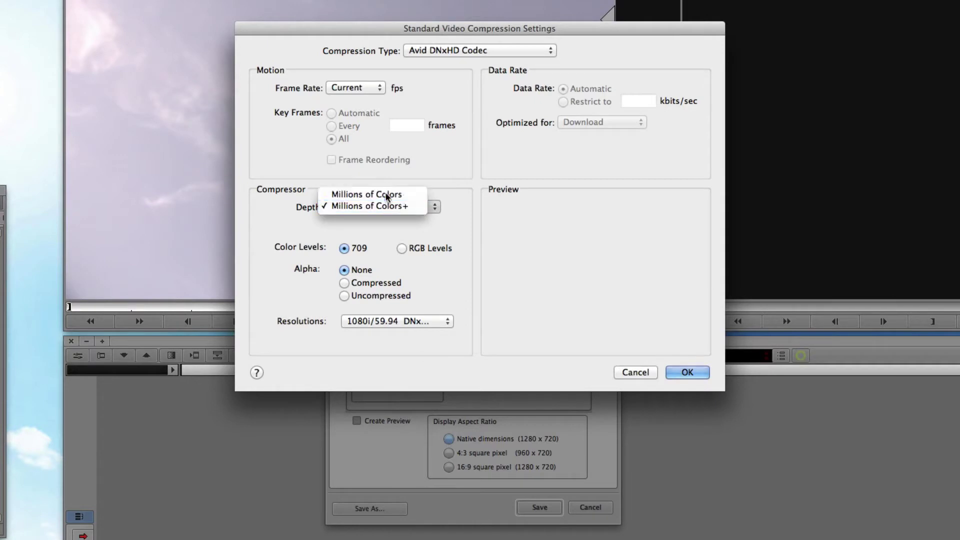
left_click(384, 195)
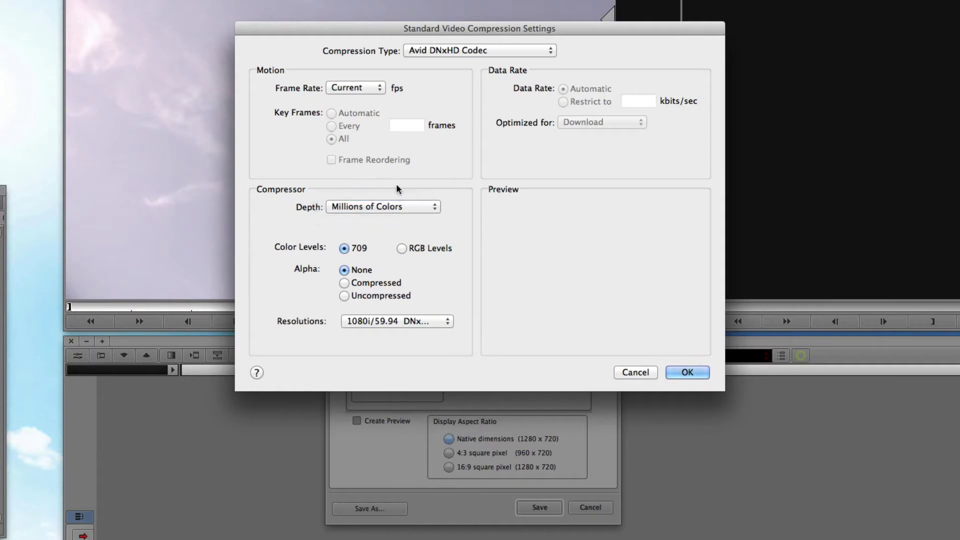
left_click(403, 249)
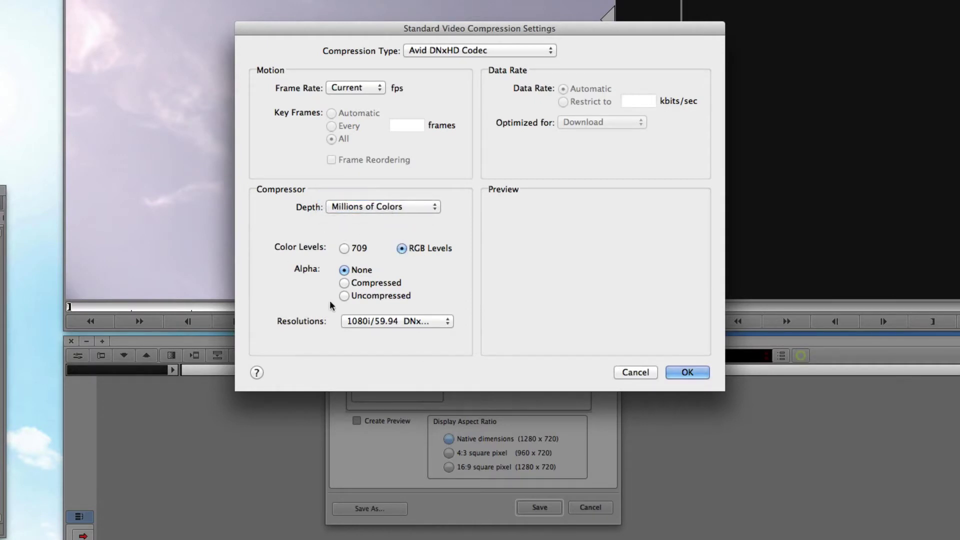
left_click(377, 321)
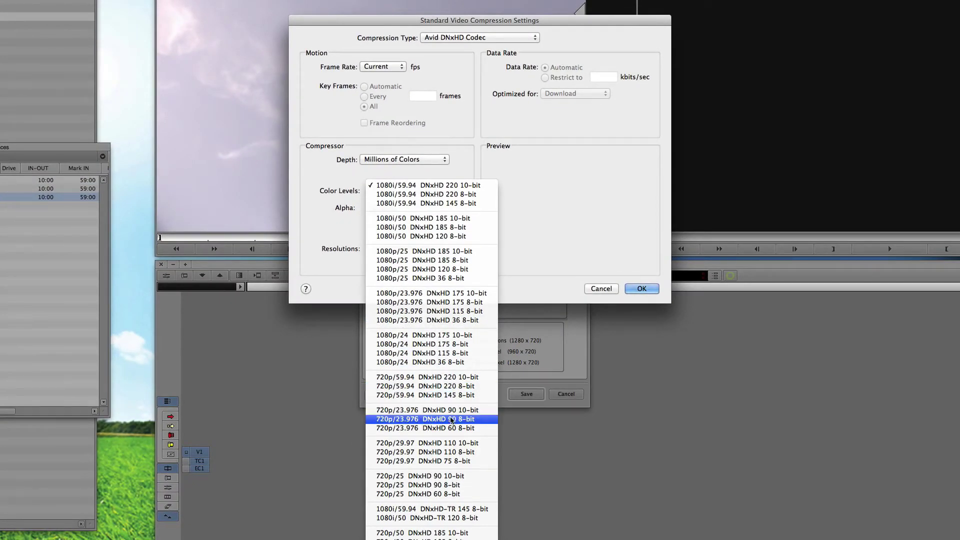
left_click(476, 420)
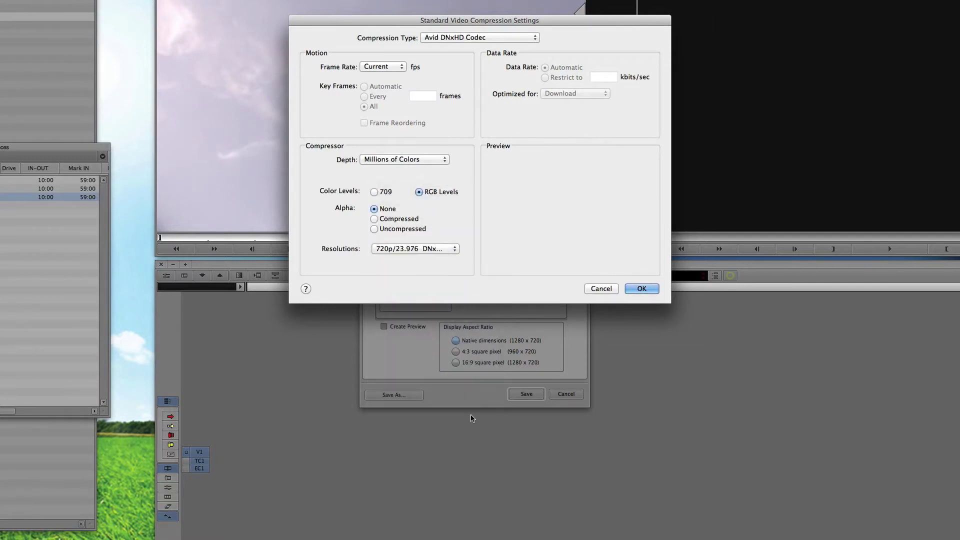
left_click(639, 290)
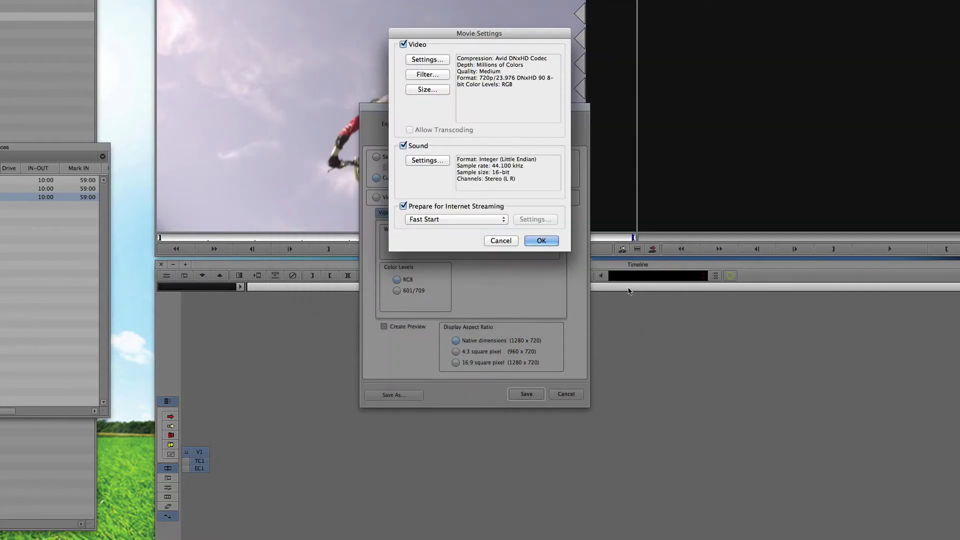
Disable sound and internet streaming preparation in the movie settings and accept them.
left_click(414, 147)
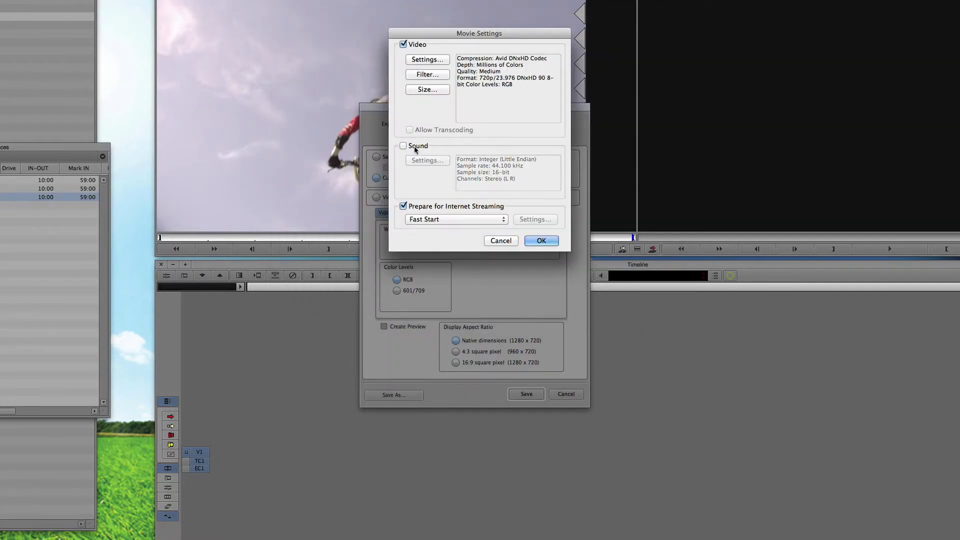
left_click(403, 206)
left_click(540, 242)
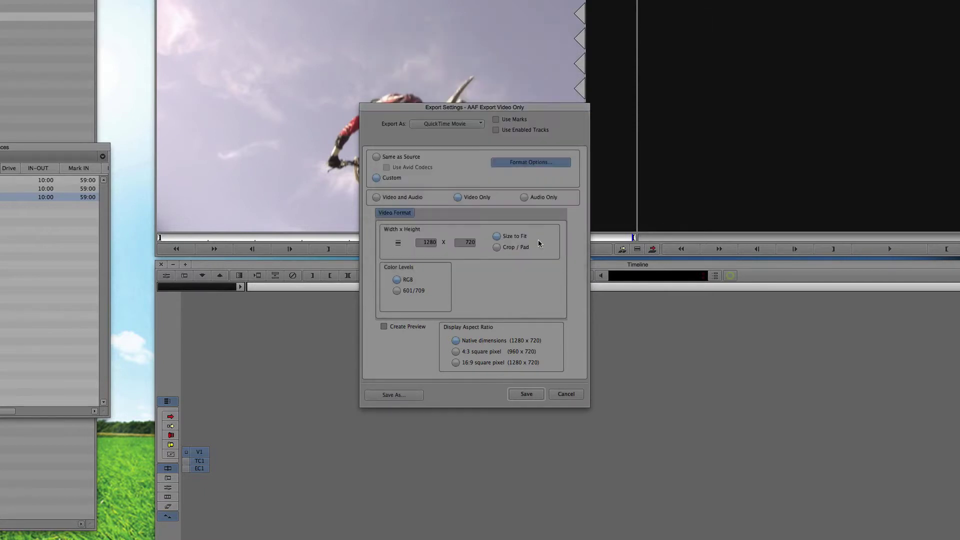
Save the export settings as a new preset named "DNXHD 720p Video Only".
left_click(401, 395)
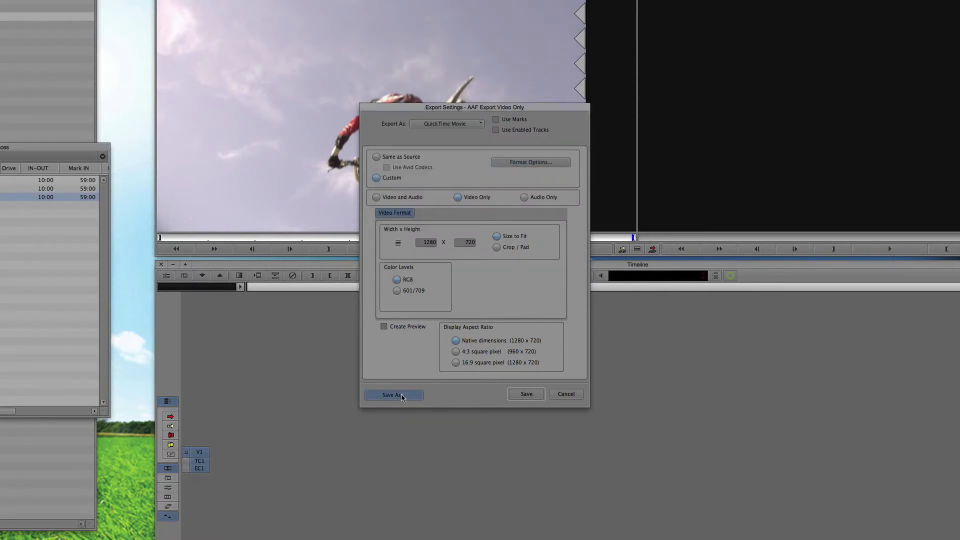
type("DNX")
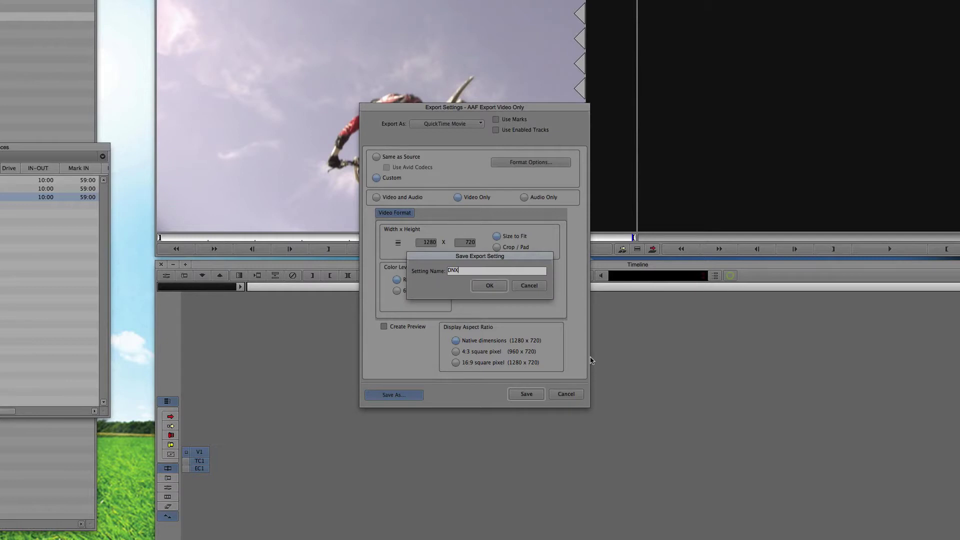
type("HD 720p Vide")
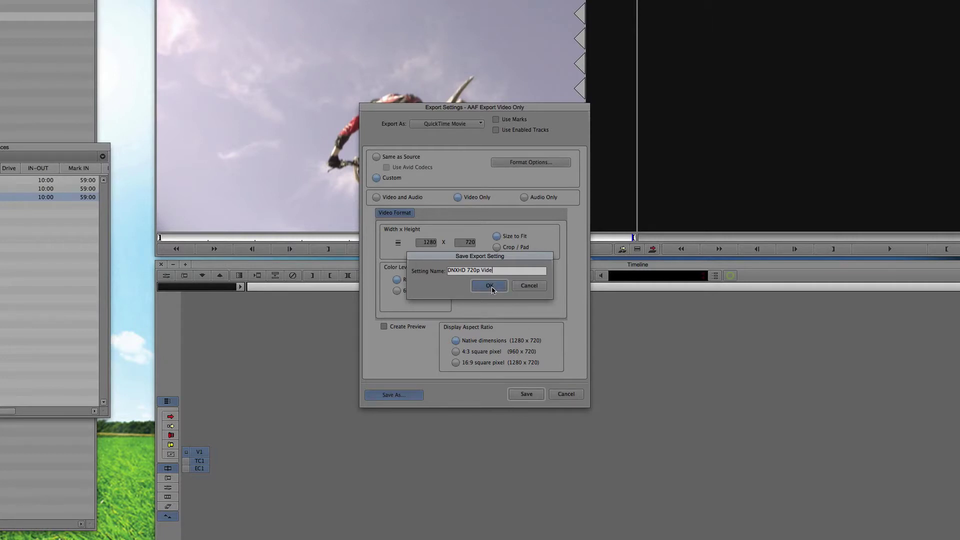
type("o Only")
left_click(491, 289)
left_click(526, 394)
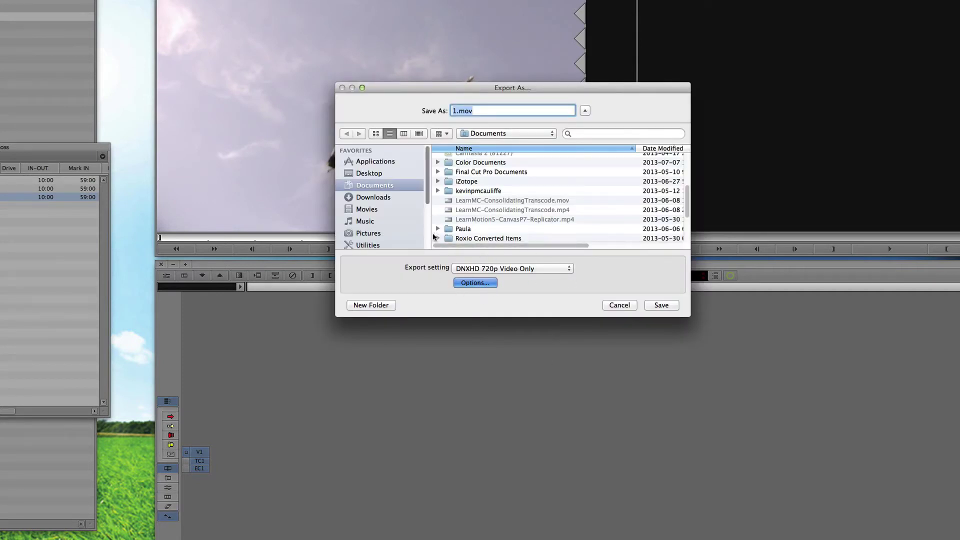
Export 1.mov with the DNXHD 720p Video Only setting into a new Desktop folder named "Exports".
left_click(484, 270)
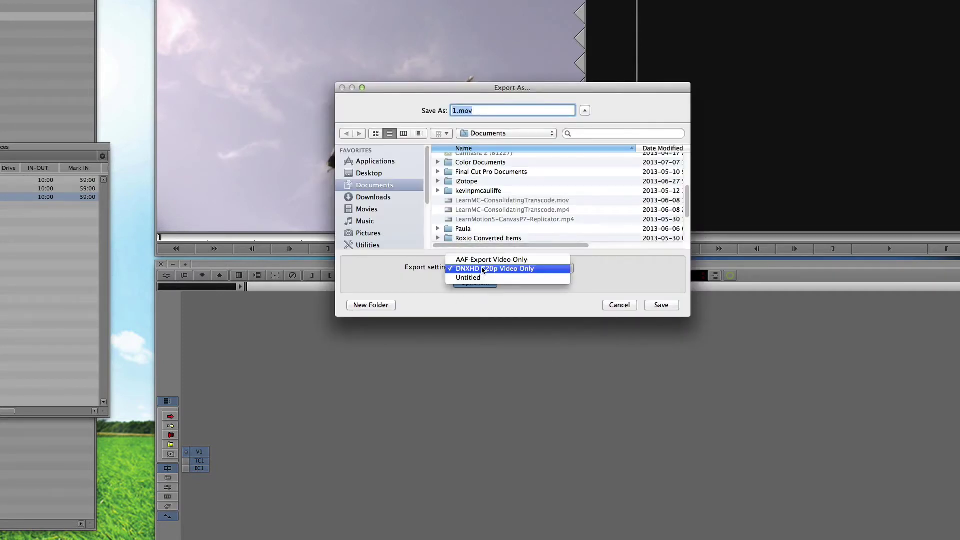
left_click(484, 269)
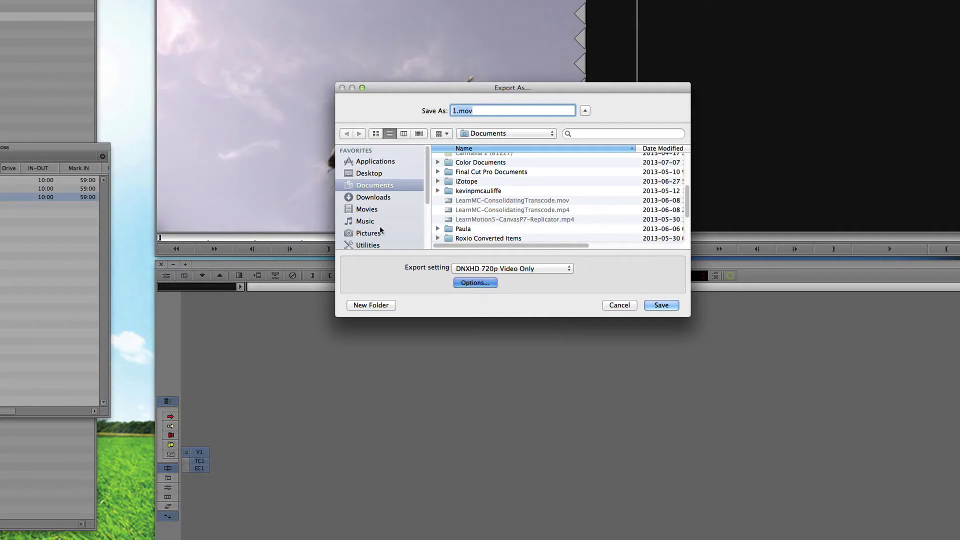
scroll(425, 183, "down", 3)
scroll(427, 176, "up", 3)
left_click(370, 173)
left_click(384, 303)
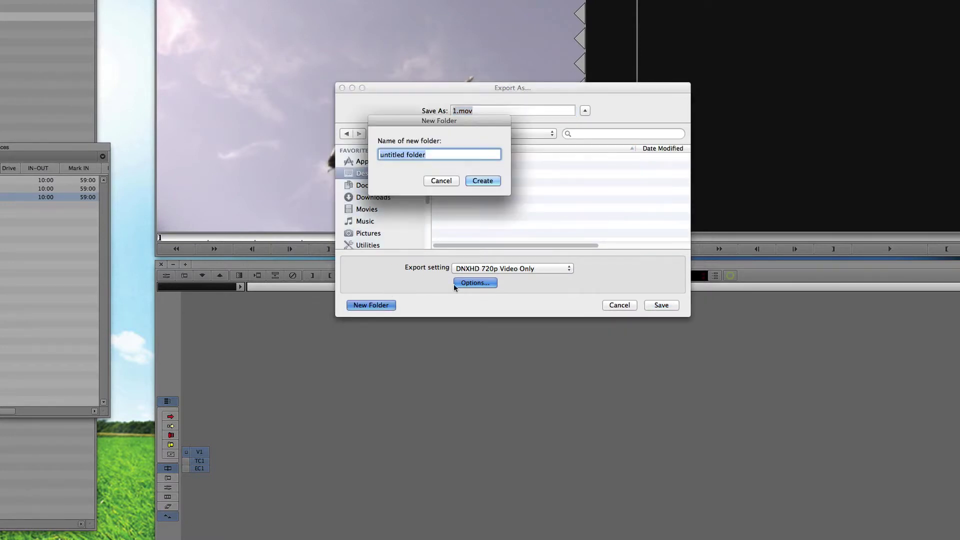
type("Exports")
key("Return")
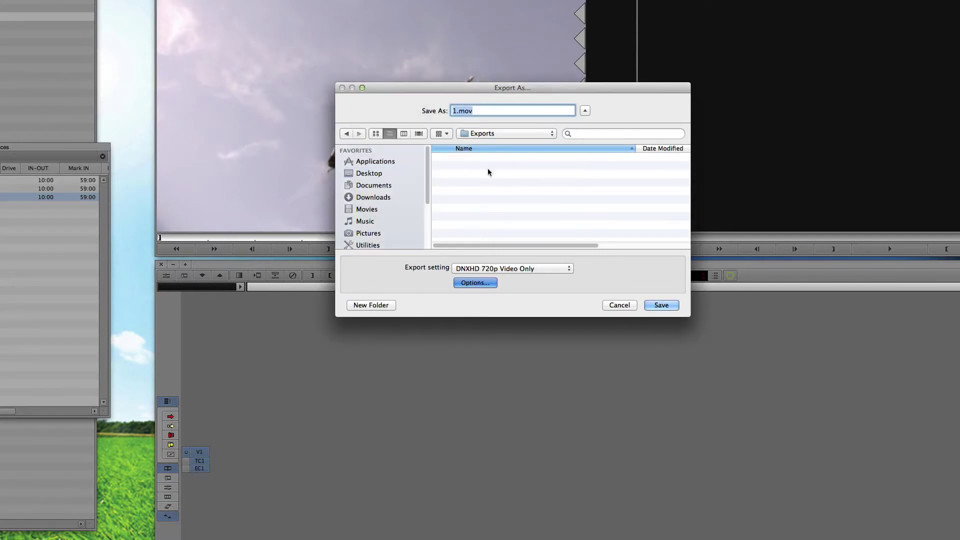
left_click(661, 305)
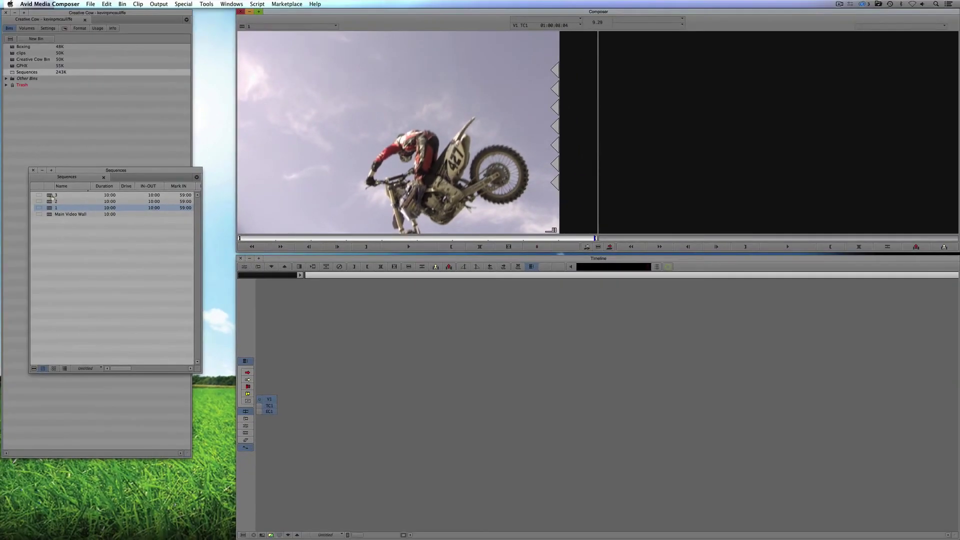
left_click_drag(53, 202, 311, 188)
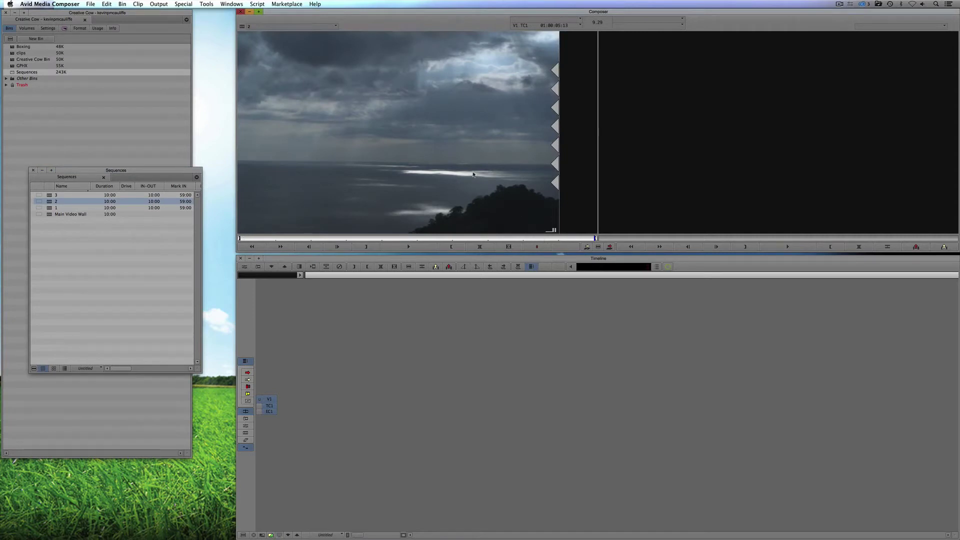
right_click(440, 148)
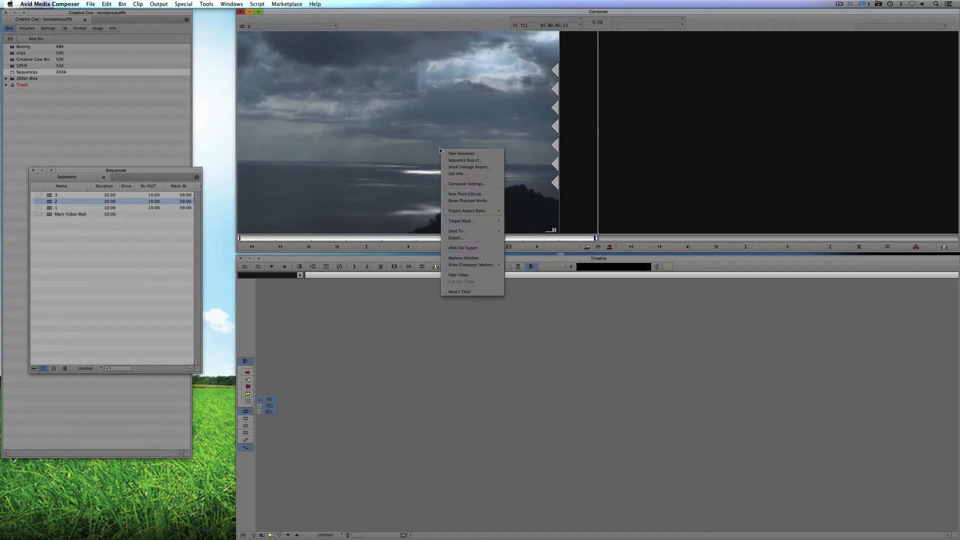
left_click(456, 238)
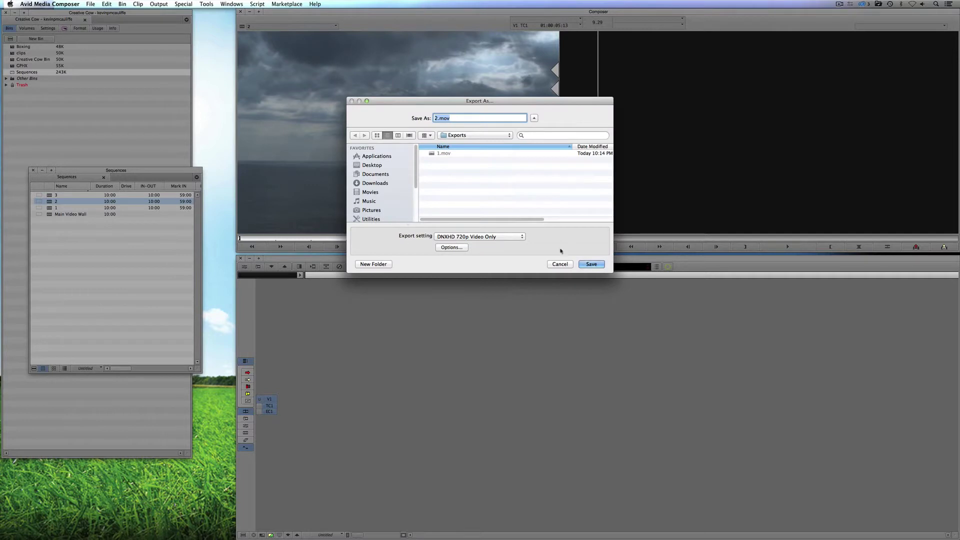
key("Return")
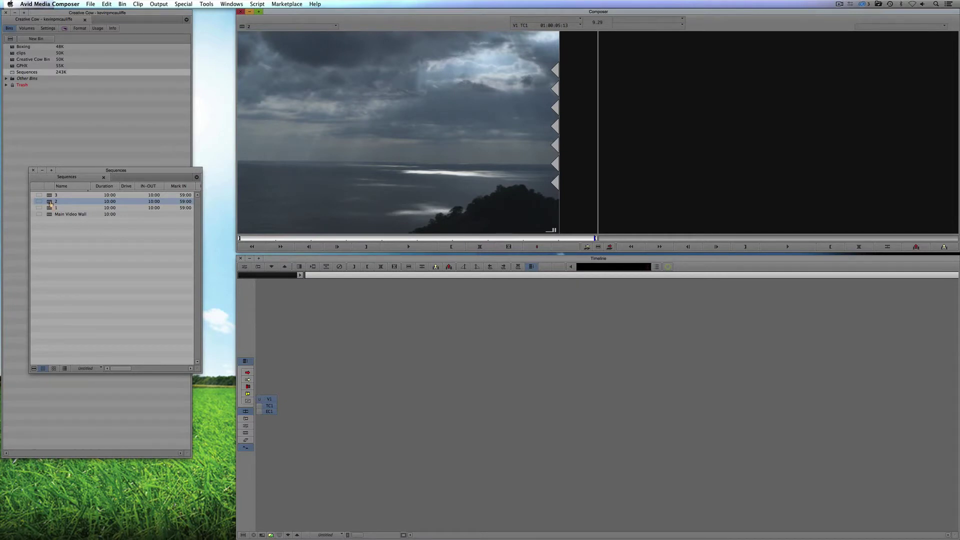
Export sequences 2 and 3 together from the Sequences bin into the Exports folder with the DNXHD 720p Video Only setting.
left_click_drag(50, 195, 376, 193)
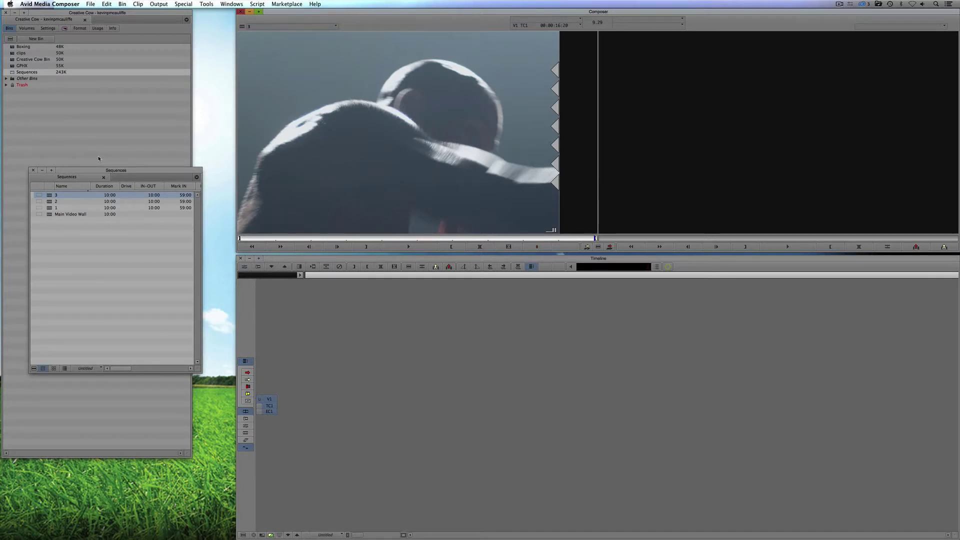
left_click_drag(97, 177, 129, 189)
left_click(384, 158, "shift")
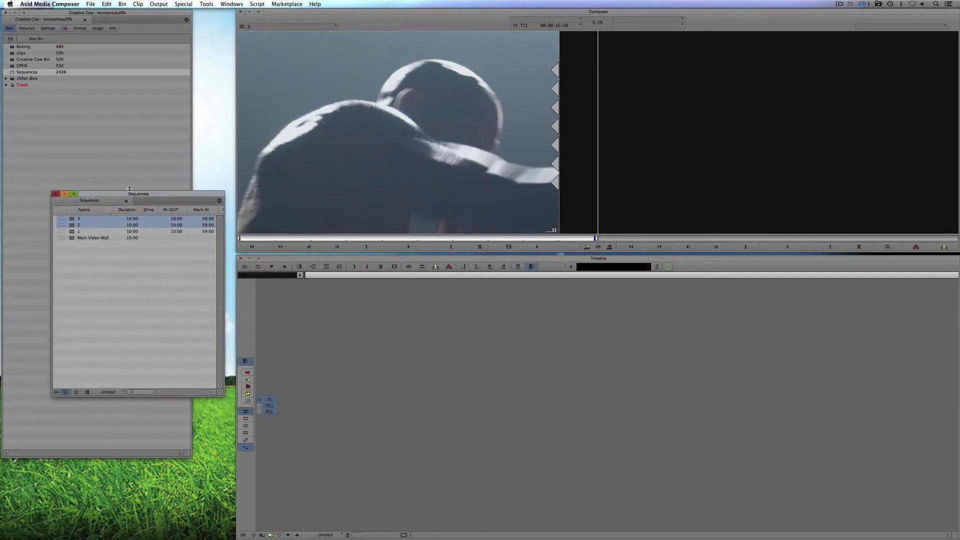
right_click(70, 226)
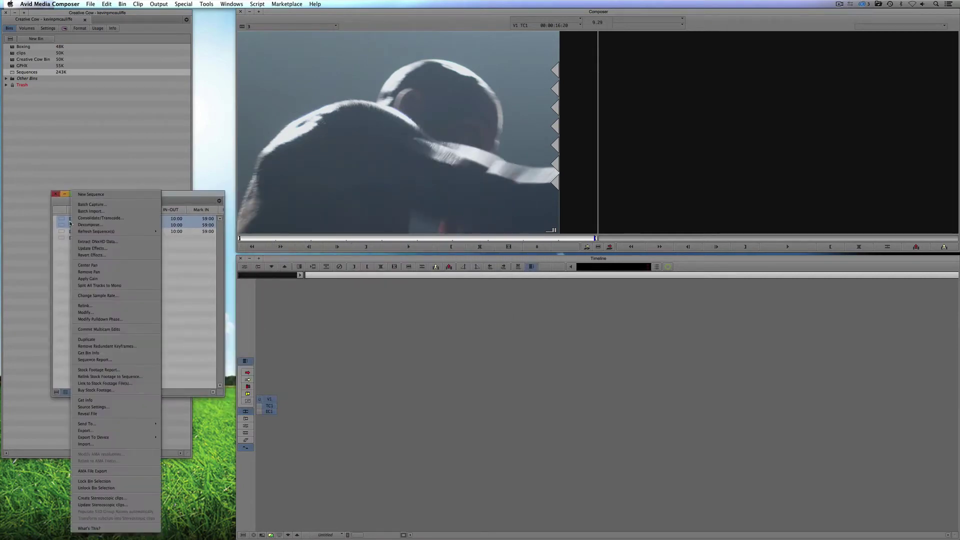
left_click(120, 430)
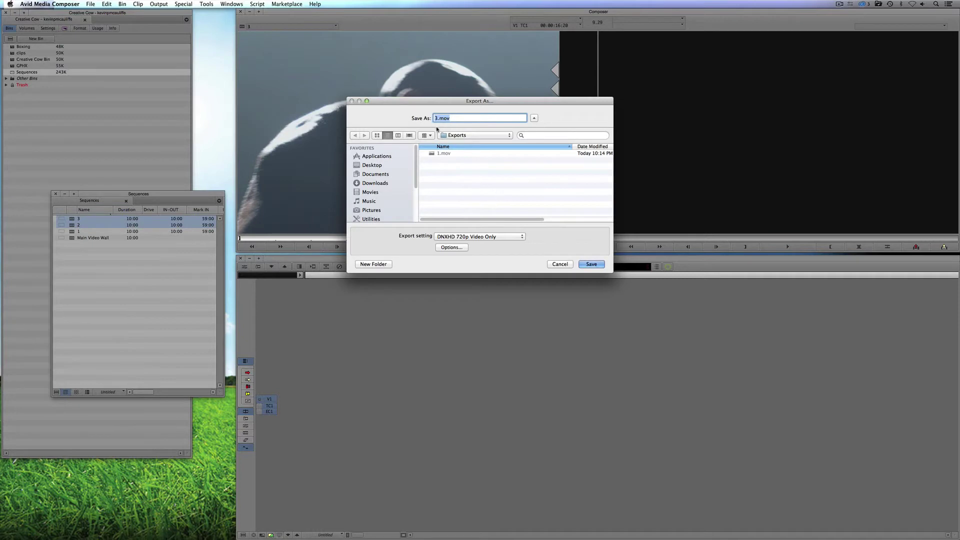
left_click(585, 266)
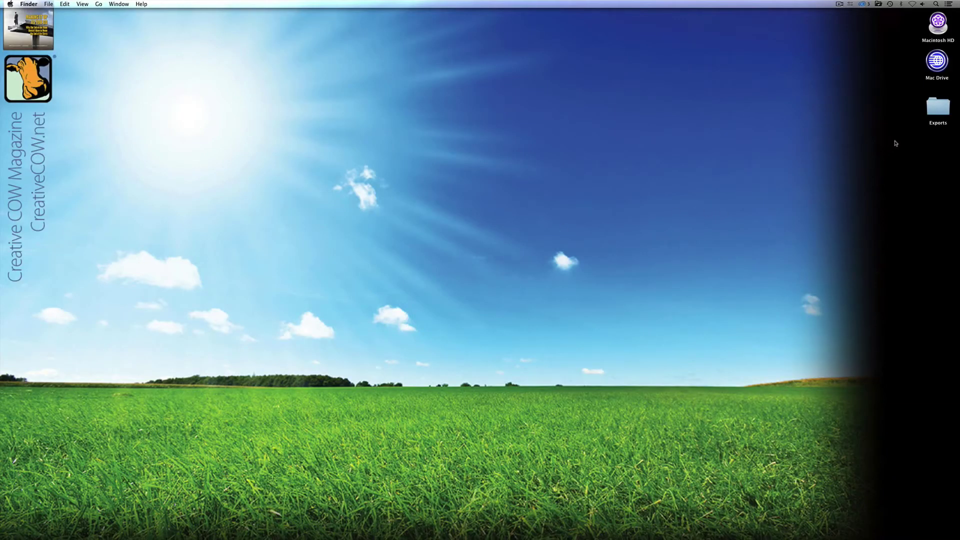
Preview 1.mov from the Exports folder on the Desktop and close the folder.
double_click(923, 117)
left_click(445, 226)
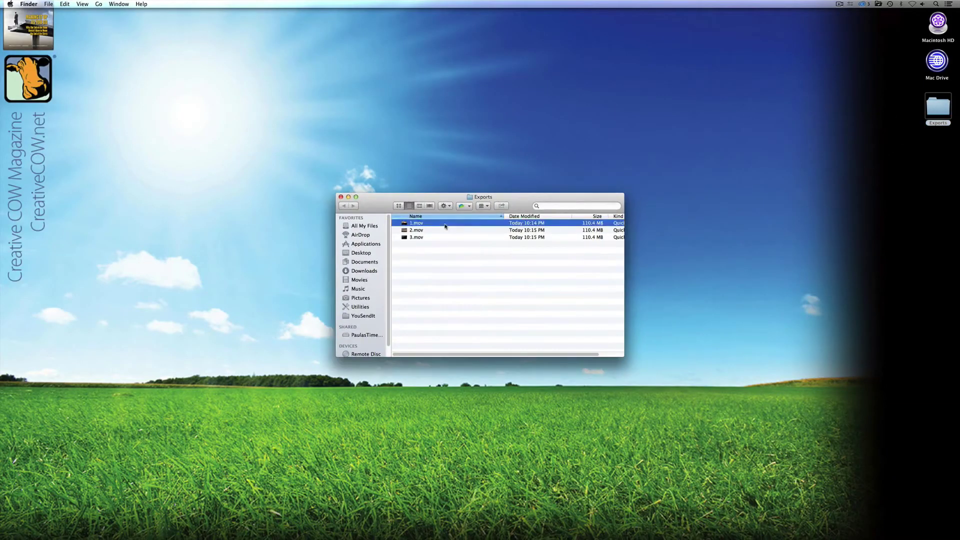
key("space")
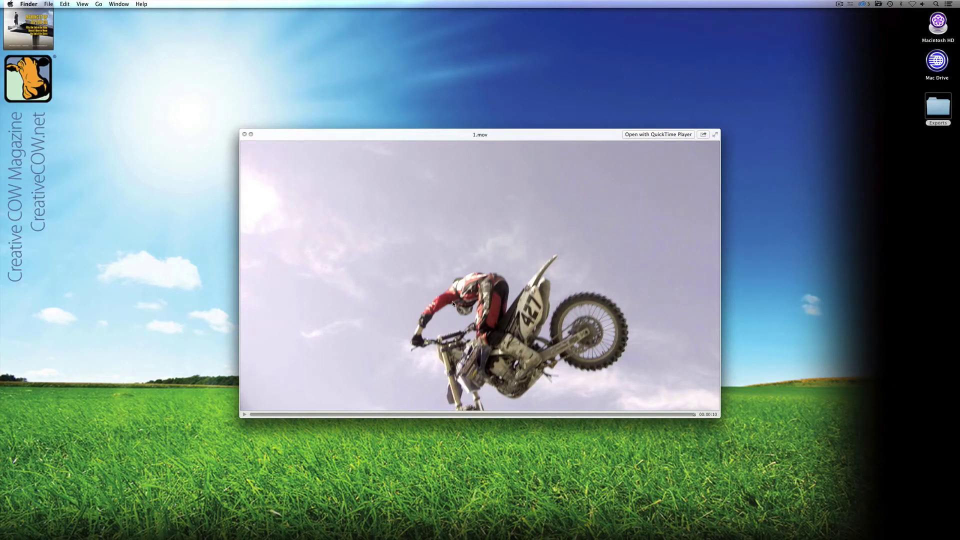
key("space")
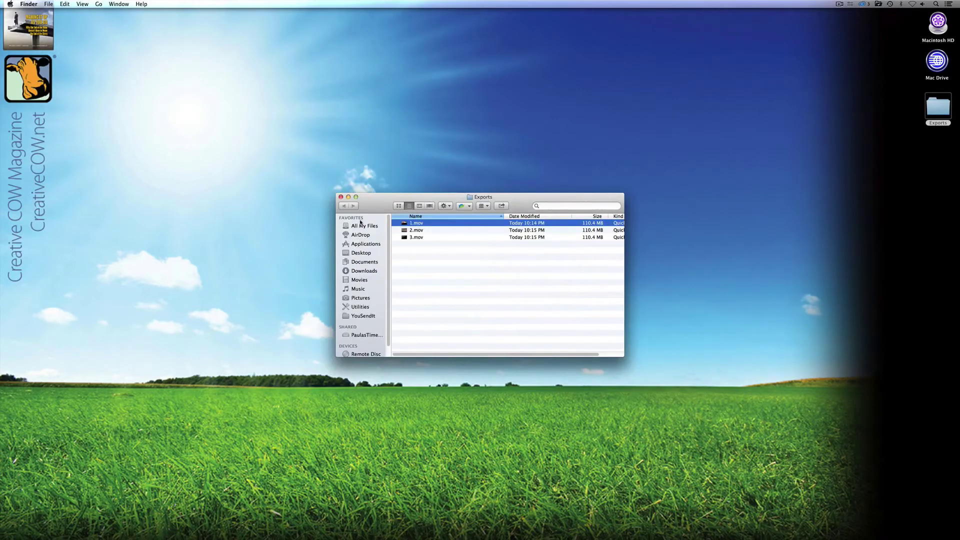
left_click(340, 197)
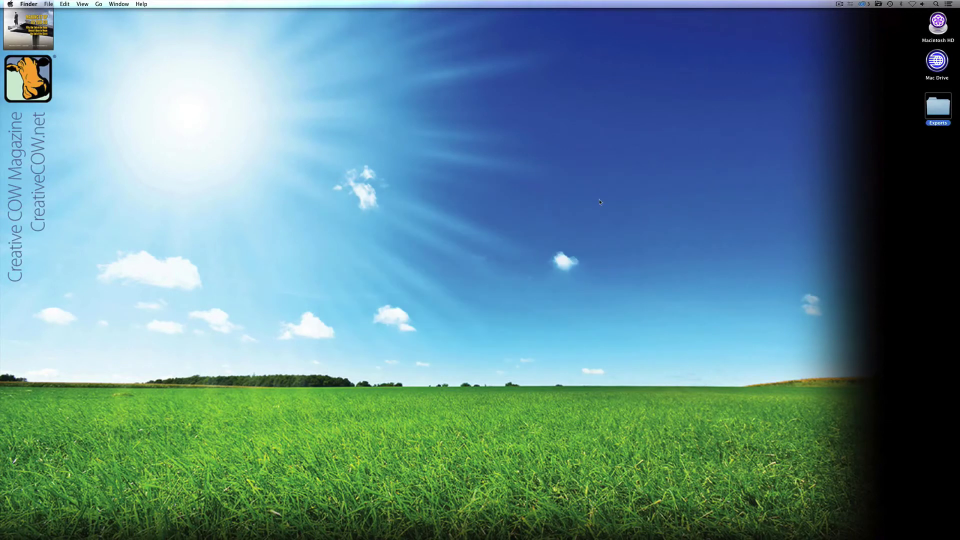
Switch to Motion and create a new project from 1.mov in the Exports folder.
left_click(600, 202)
key("super+Tab")
key("super+Tab")
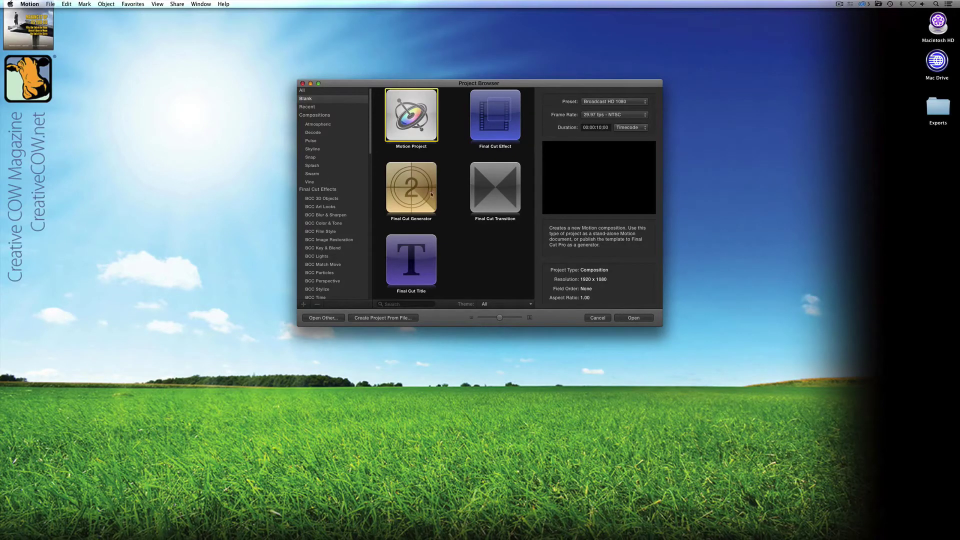
left_click(398, 319)
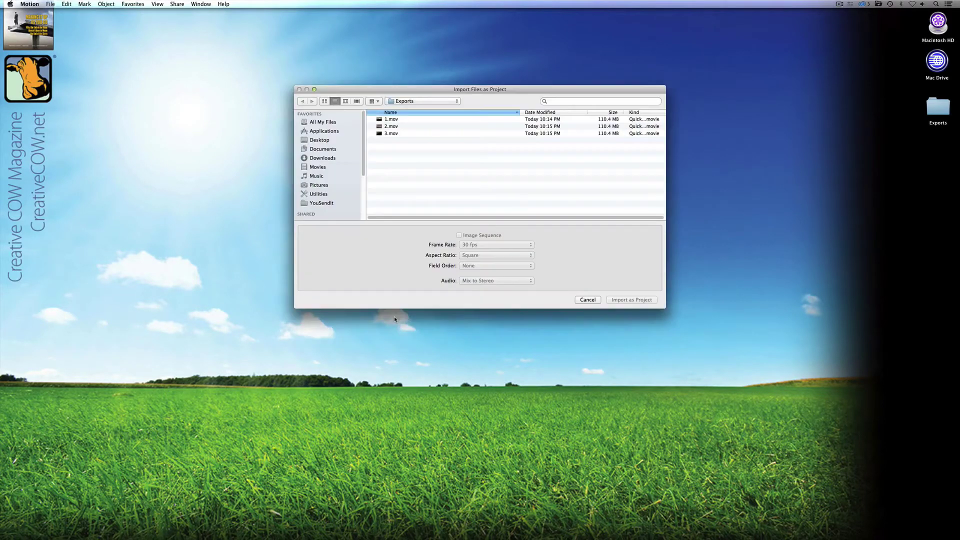
left_click(392, 120)
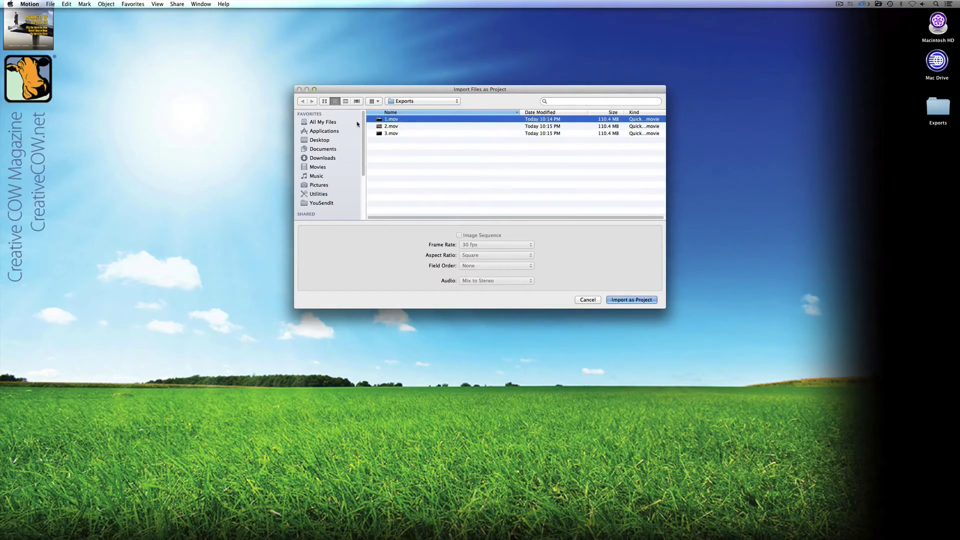
key("Return")
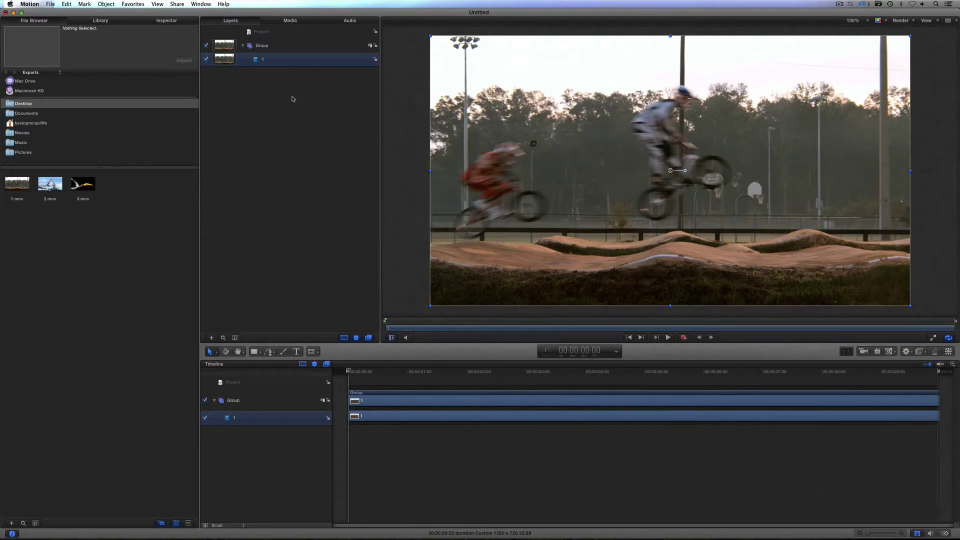
Set the scale of clip 1 to 32%.
left_click(172, 22)
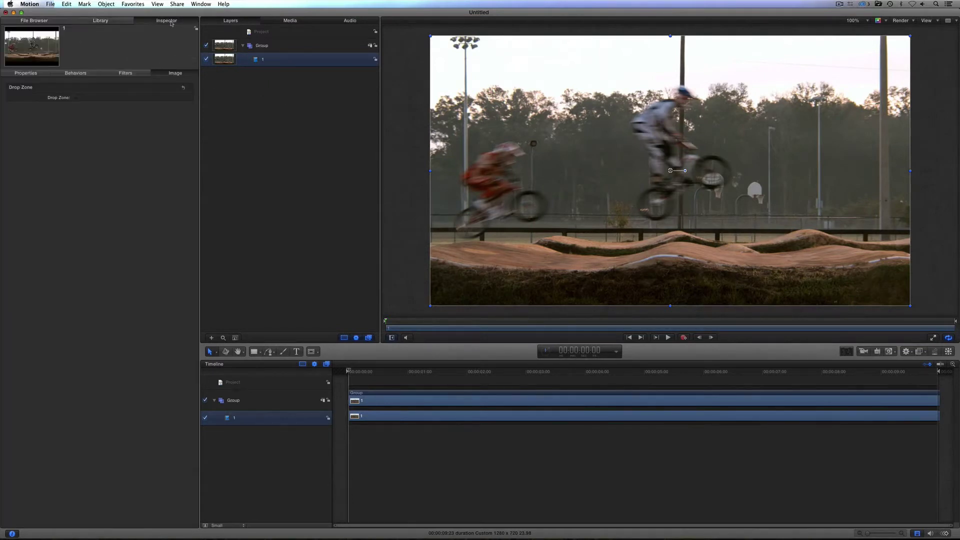
left_click(35, 75)
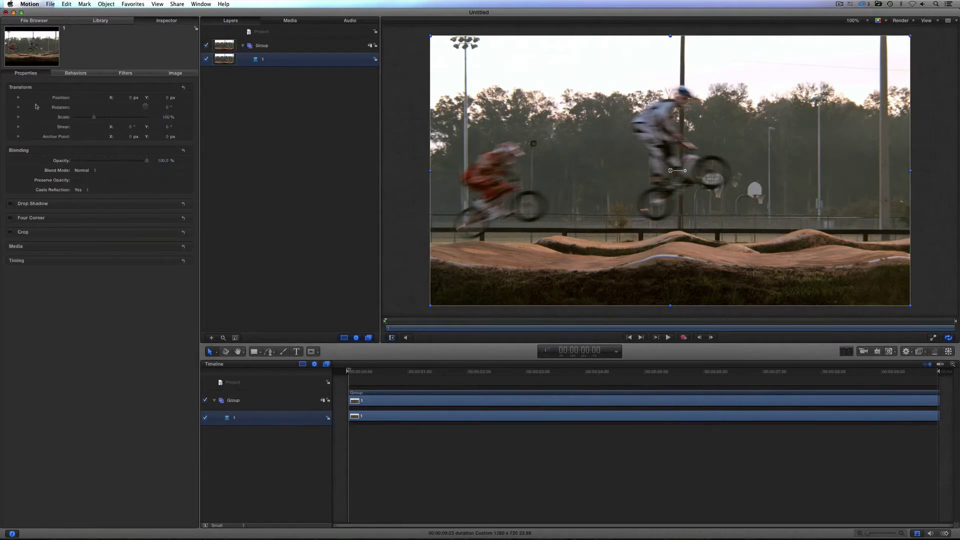
left_click(166, 117)
type("32")
key("Return")
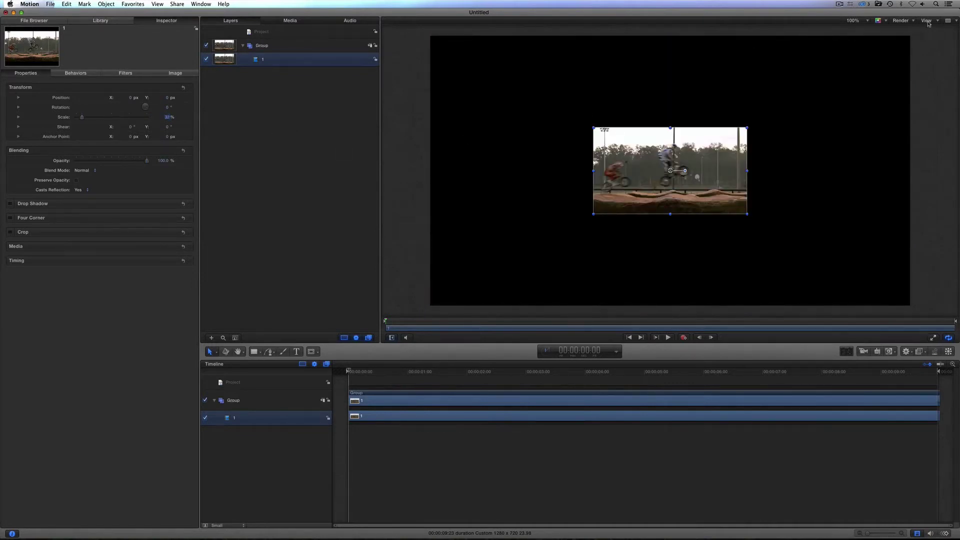
Move clip 1 flush into the upper-left corner of the canvas, at about X -435 px, Y 245 px.
left_click(927, 23)
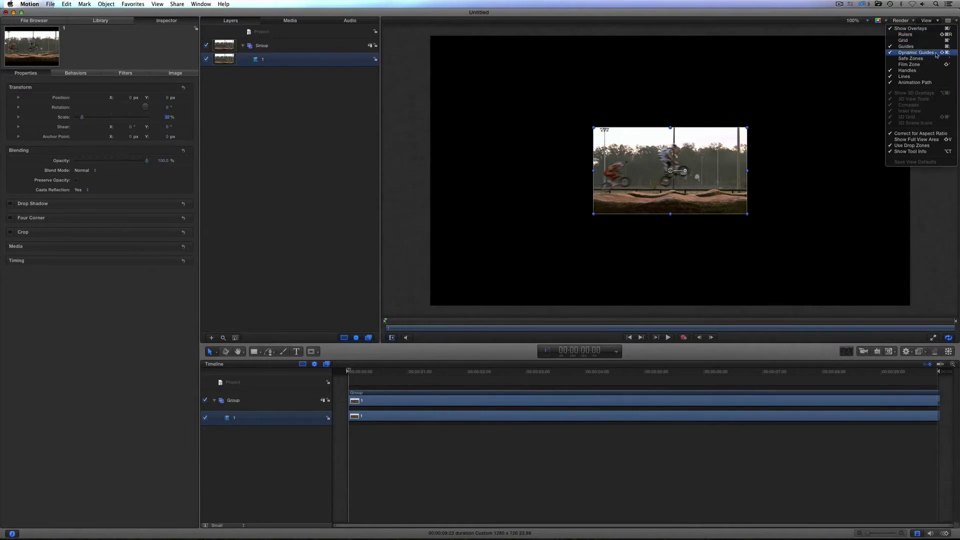
left_click(717, 155)
left_click_drag(712, 189, 565, 99)
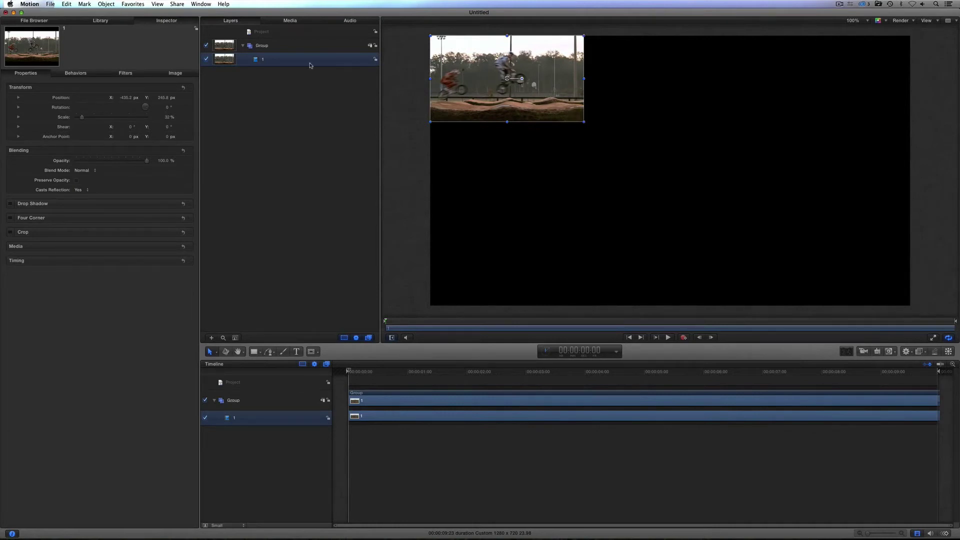
Duplicate clip 1, rename the copy "2" and place it at the top center of the canvas.
key("super+d")
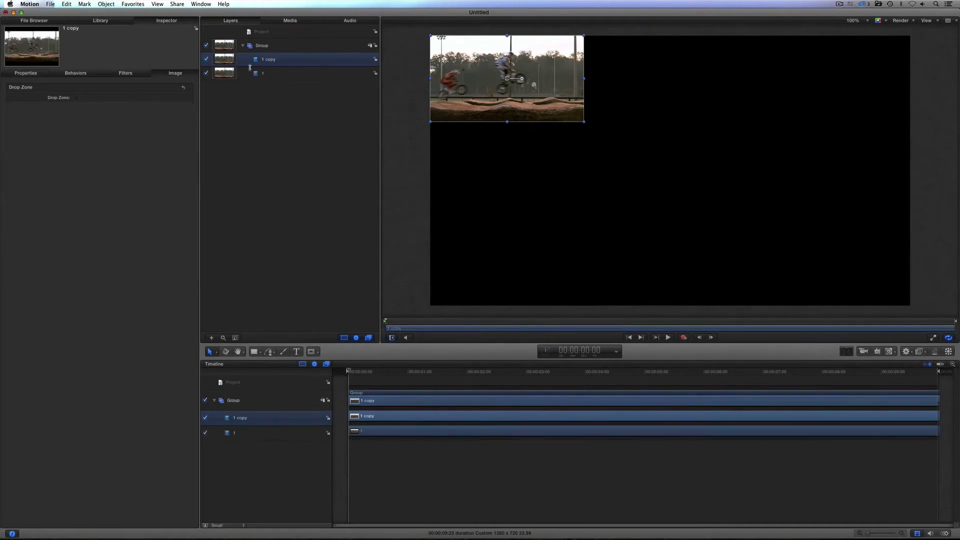
double_click(279, 59)
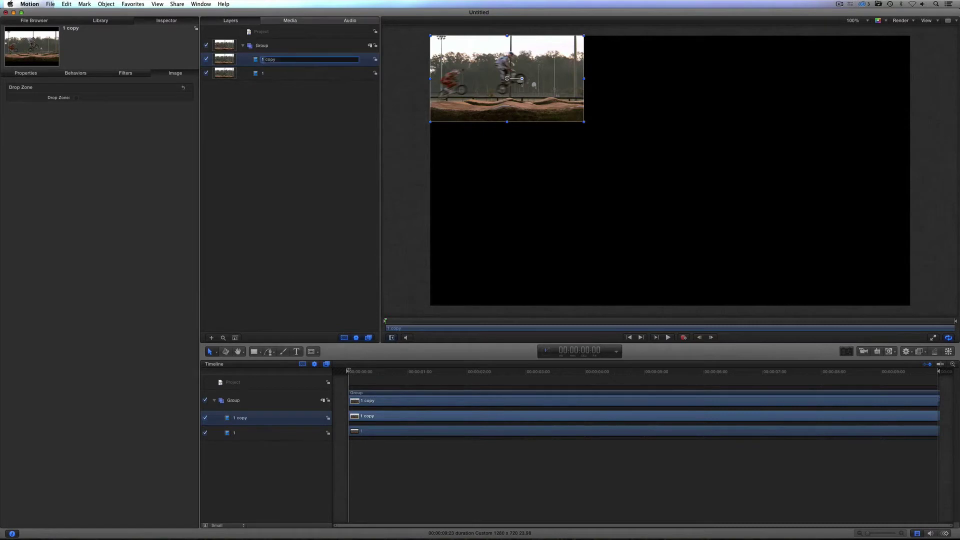
type("2")
key("Return")
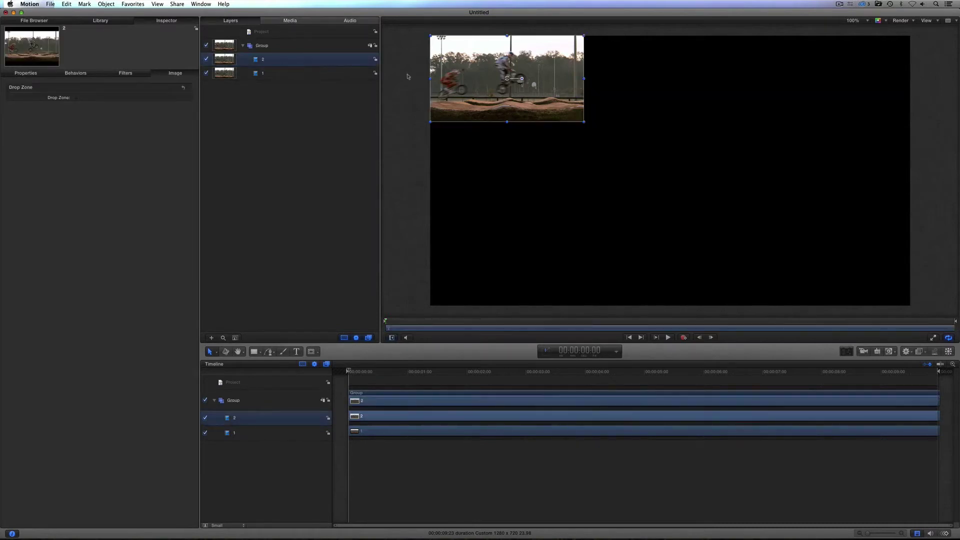
left_click_drag(463, 91, 629, 89)
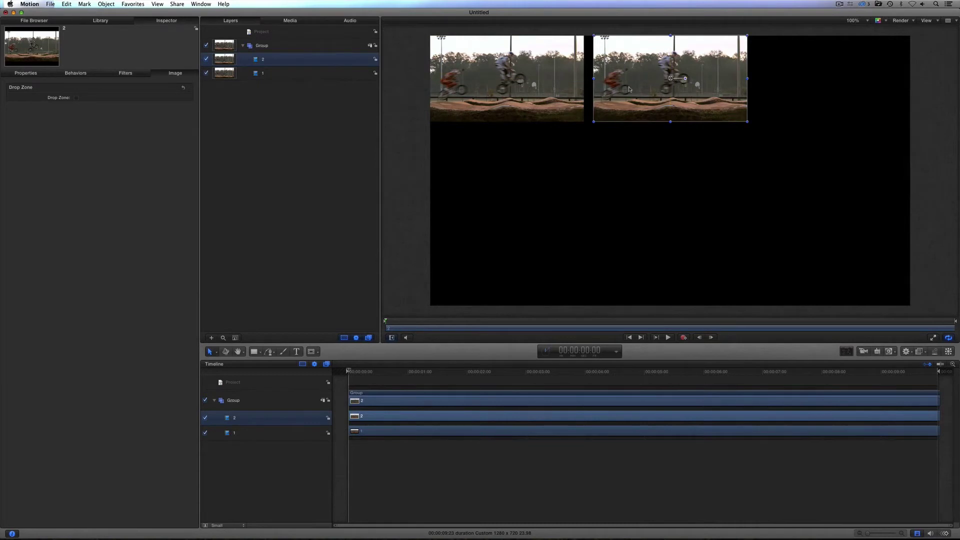
Scale clip 1 to 33% and realign it flush with the canvas's upper-left corner.
left_click(571, 84)
left_click(25, 73)
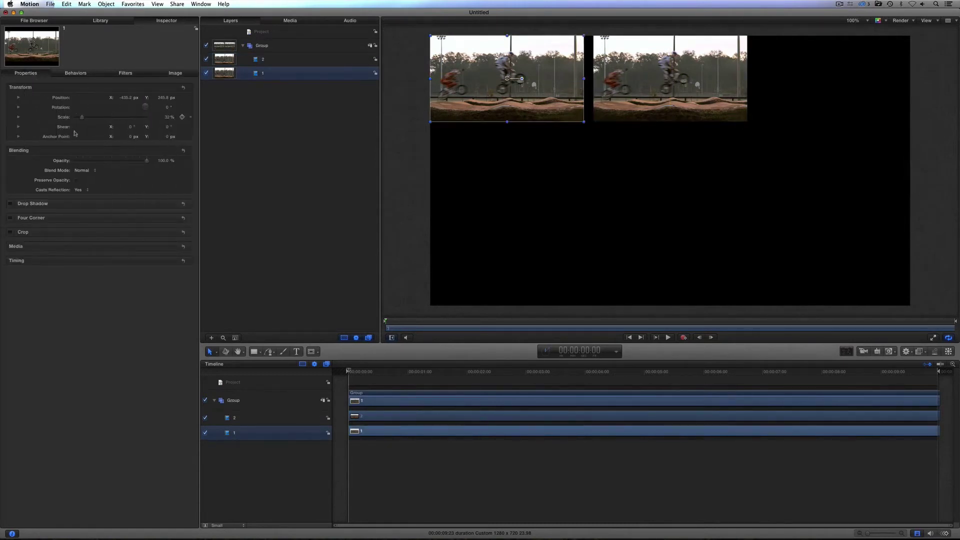
double_click(169, 119)
type("33")
key("Return")
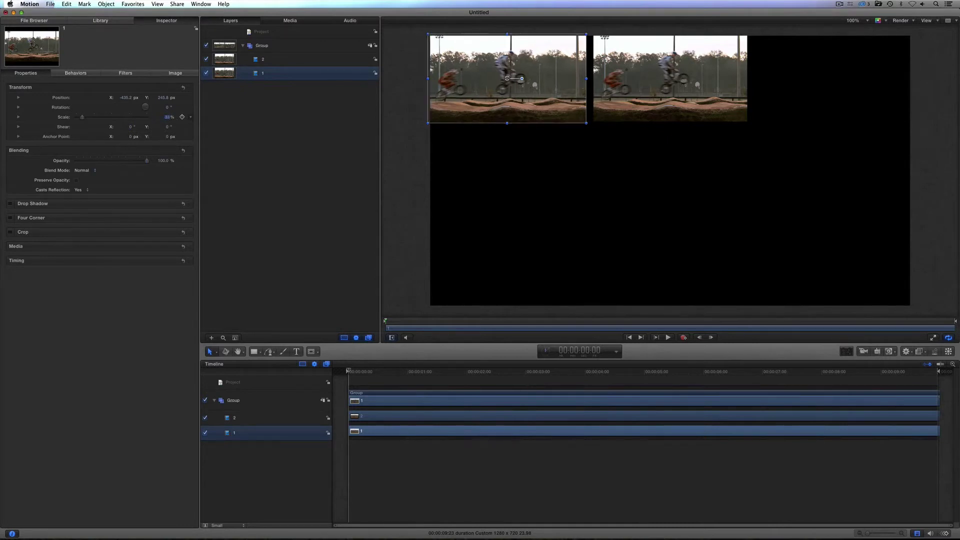
left_click_drag(471, 85, 474, 86)
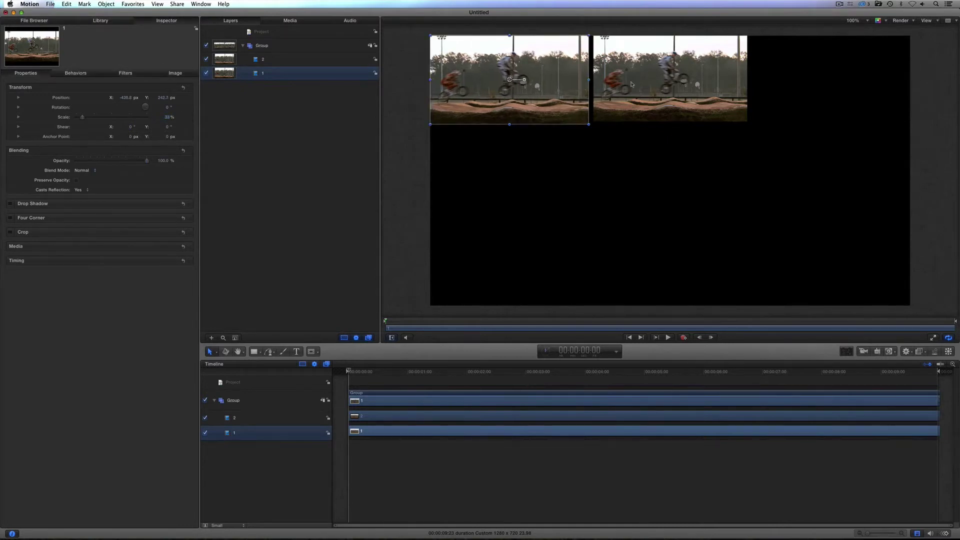
Scale clip 2 to 33% and realign it with the canvas's top edge at the horizontal center.
left_click(632, 83)
double_click(169, 117)
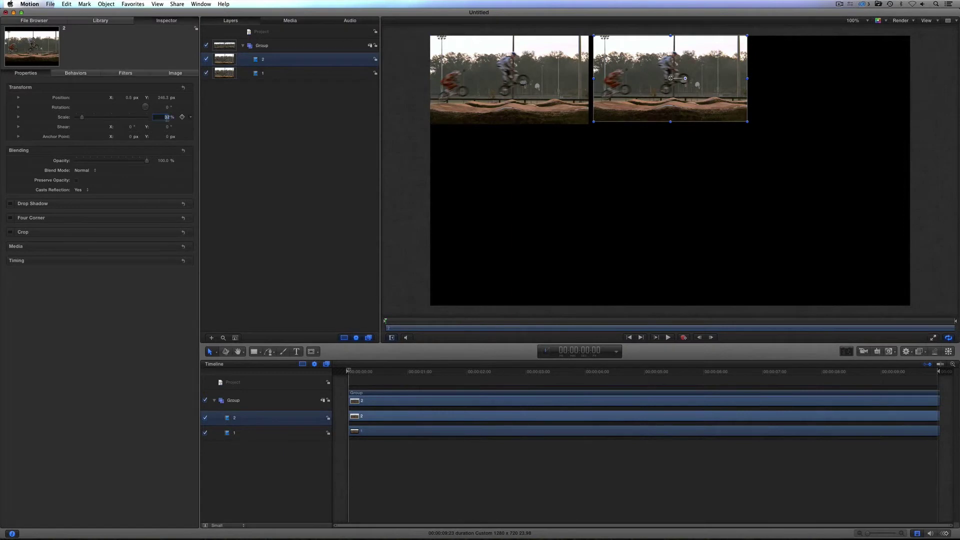
type("33")
key("Return")
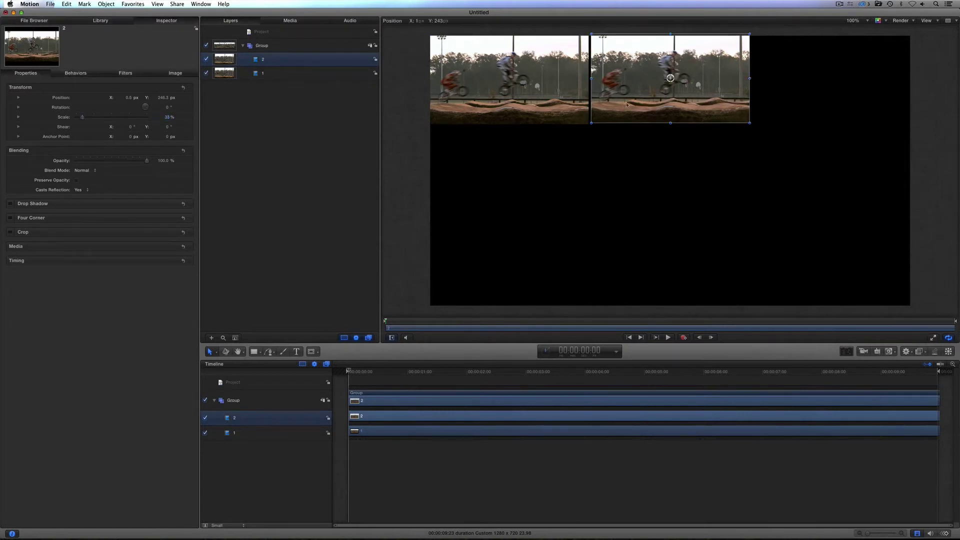
left_click_drag(626, 109, 625, 107)
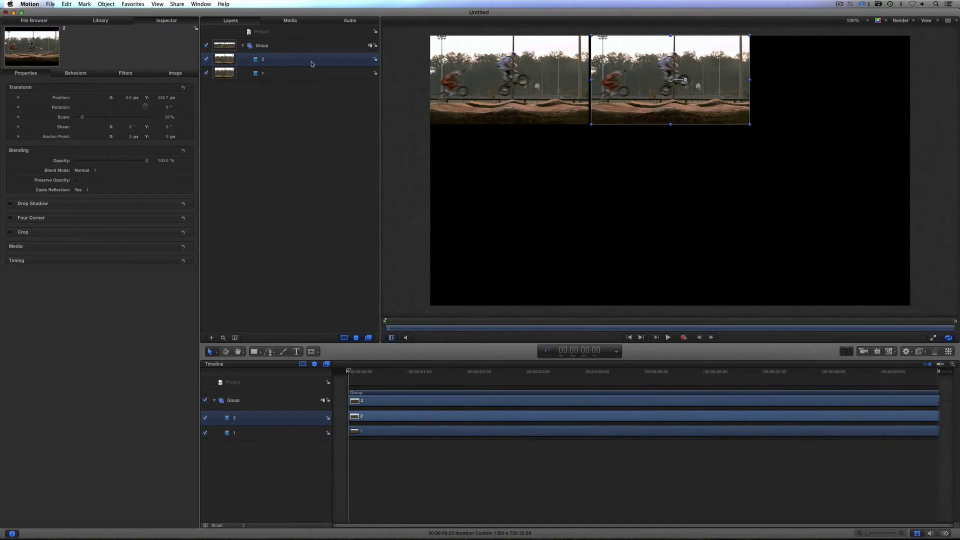
Duplicate clip 2, place the copy flush in the canvas's upper-right corner and rename it "3".
key("super+d")
left_click_drag(623, 93, 785, 93)
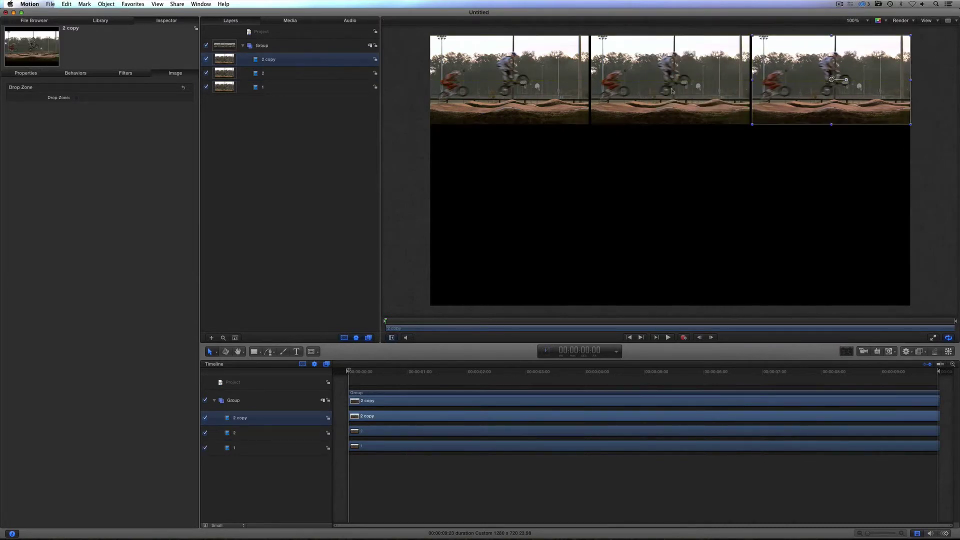
double_click(267, 59)
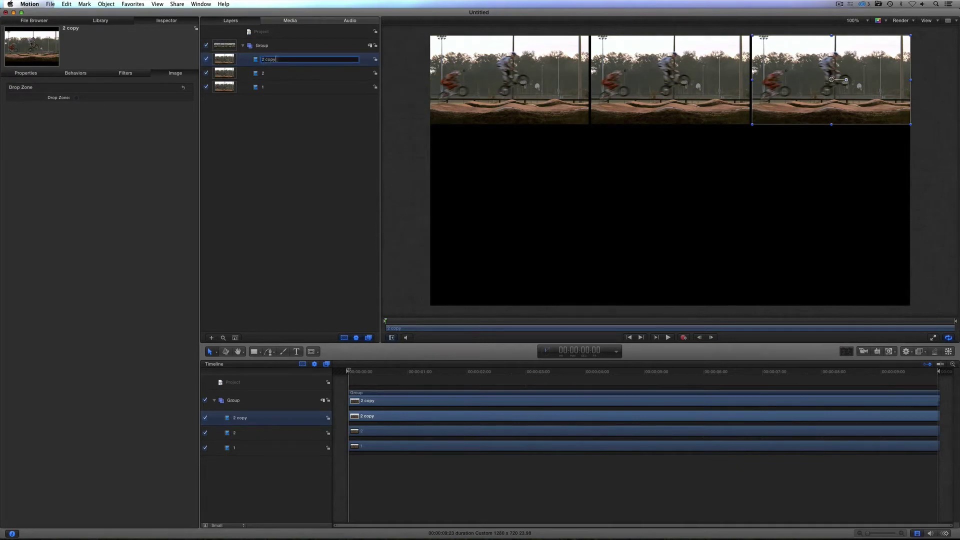
type("3")
left_click(283, 127)
Duplicate clips 1, 2 and 3 and move the three copies above the originals in the layer order.
left_click(268, 89)
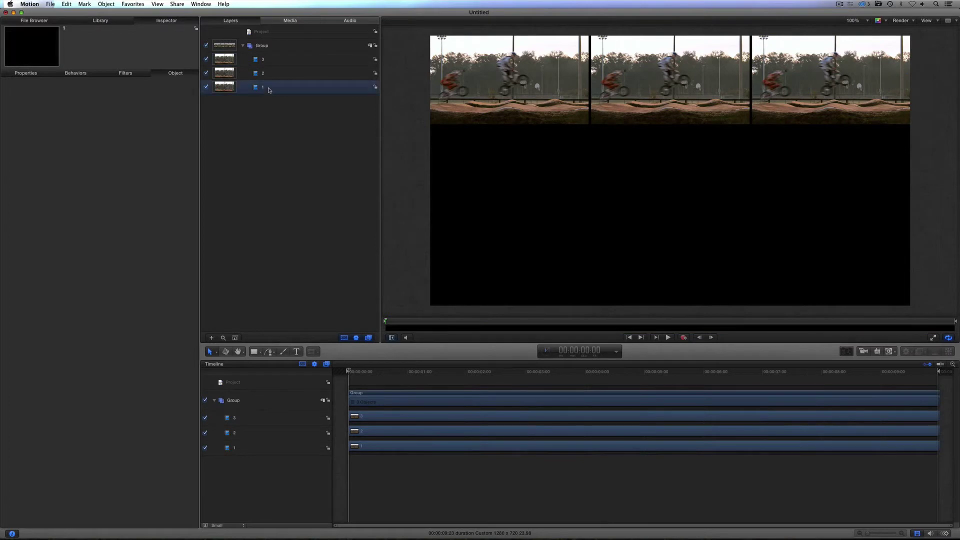
left_click(267, 62, "shift")
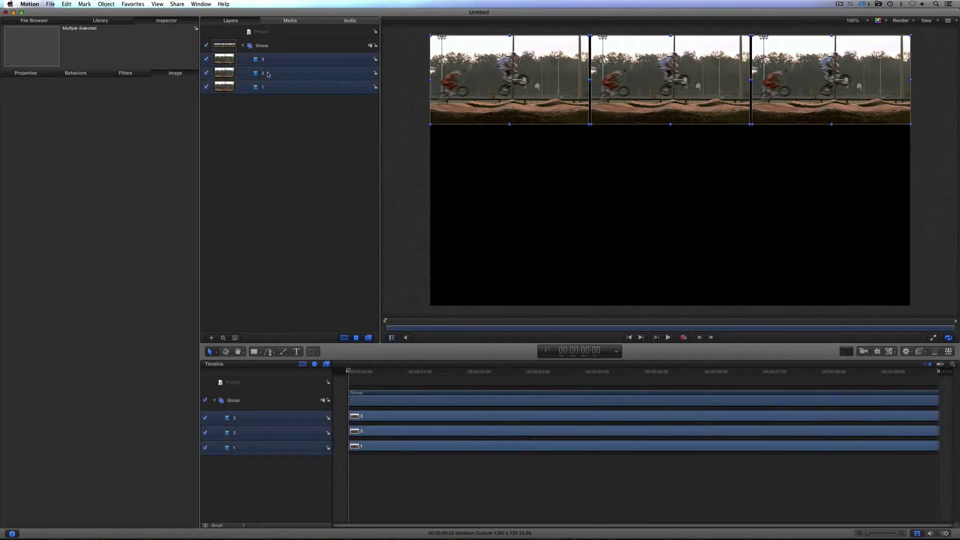
key("super+d")
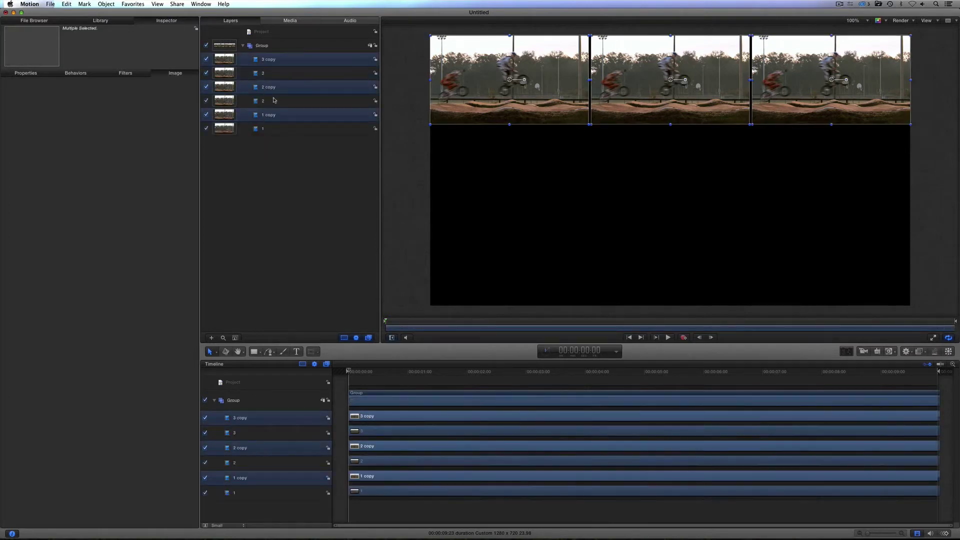
left_click_drag(270, 113, 270, 56)
left_click(274, 143)
Rename the copies of clips 1, 2 and 3 as "4", "5" and "6".
double_click(270, 87)
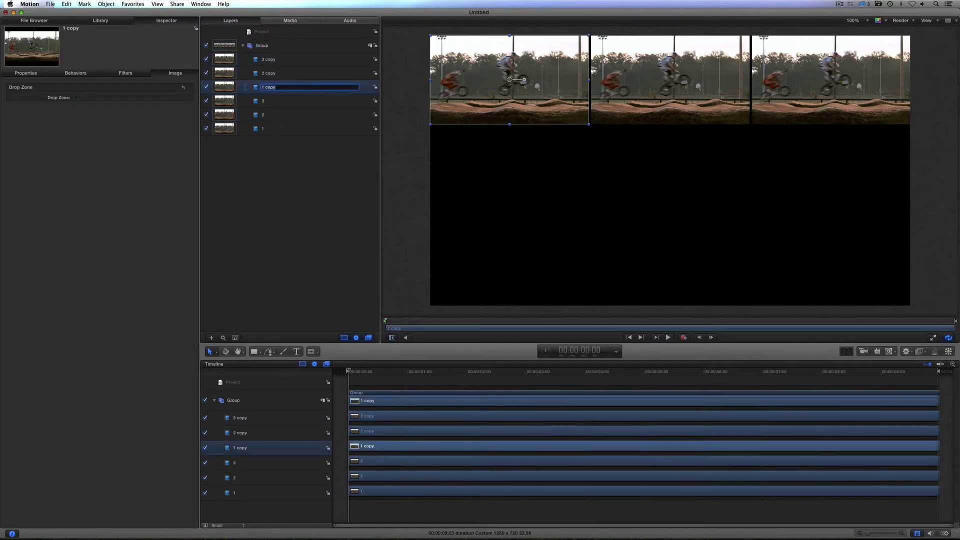
type("4")
left_click(266, 76)
double_click(266, 75)
type("5")
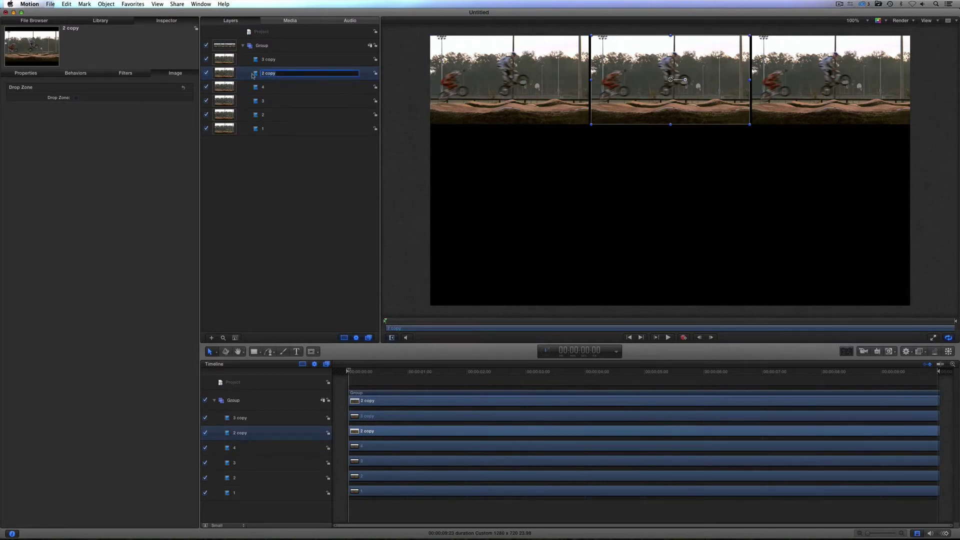
left_click(270, 59)
double_click(270, 59)
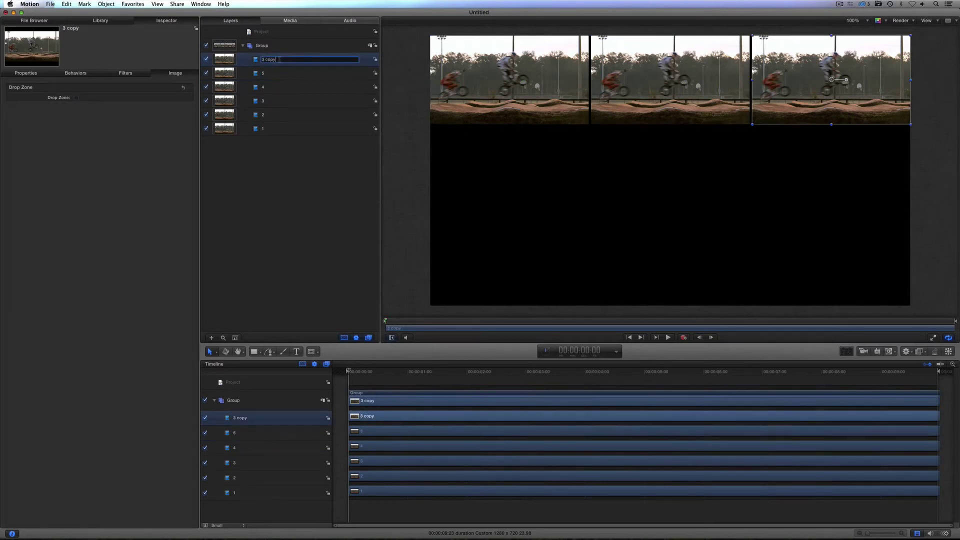
type("6")
Move clips 4, 5 and 6 together straight down to form the grid's middle row.
left_click(268, 87)
left_click(310, 60, "shift")
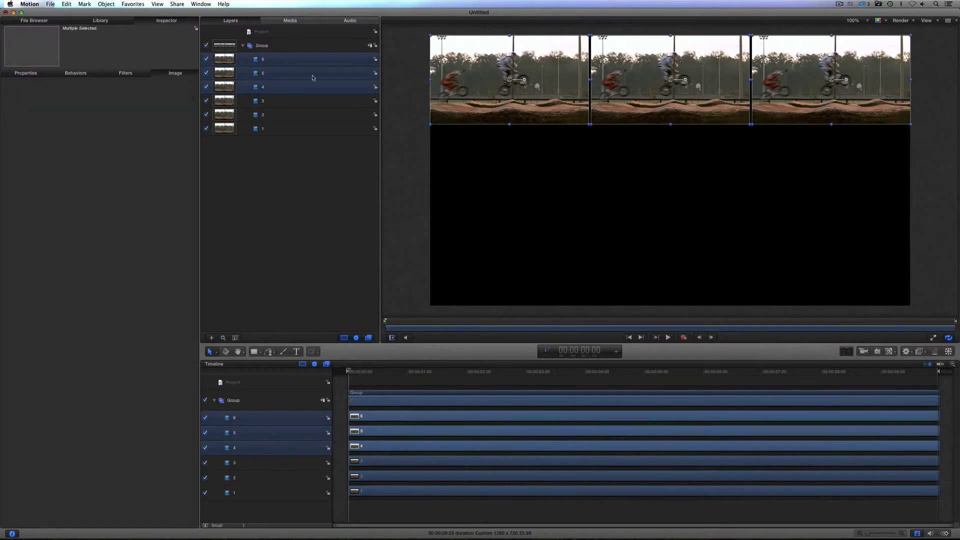
left_click_drag(470, 104, 469, 195)
left_click(467, 135)
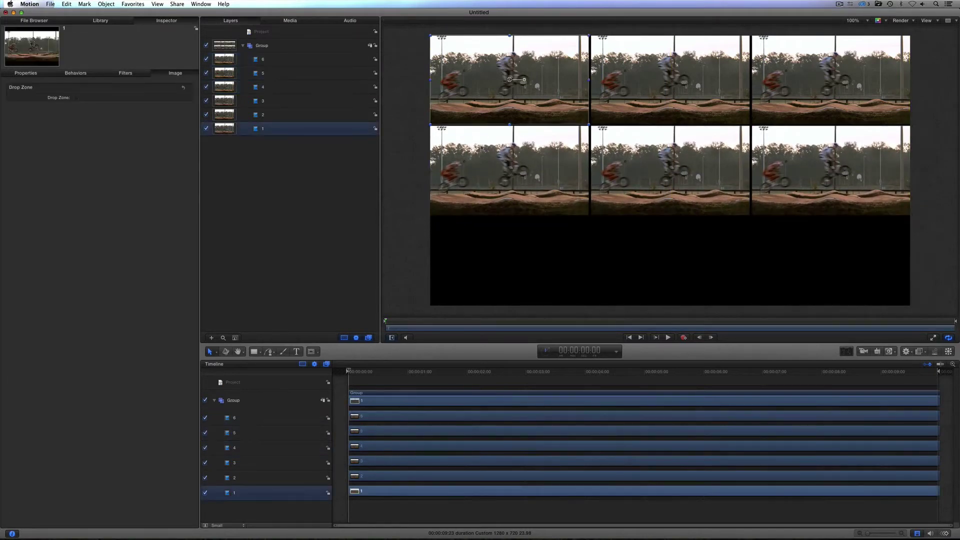
left_click(464, 134)
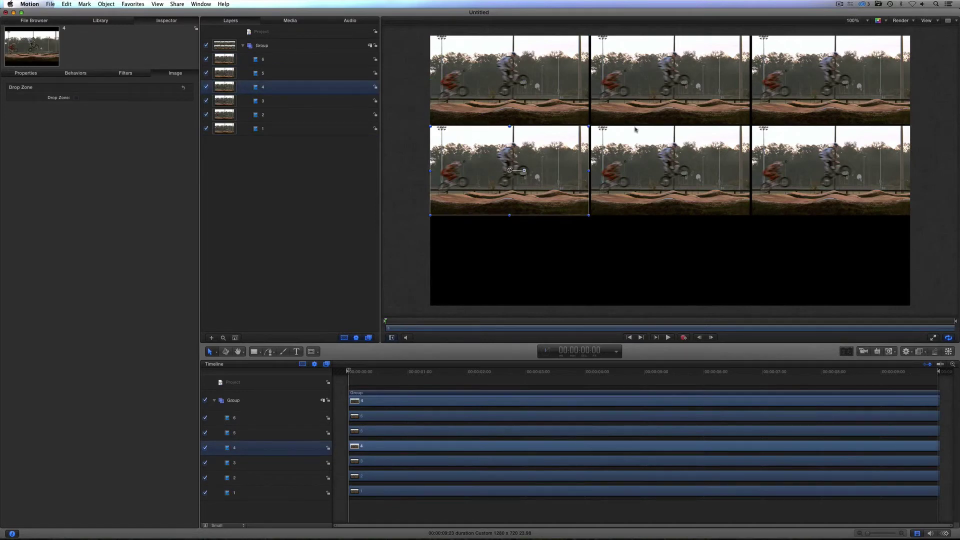
Examine the gaps between the tiles at 200% zoom on a brighter frame, against both a transparent and a solid background.
key("super+equal")
key("super+minus")
left_click(511, 374)
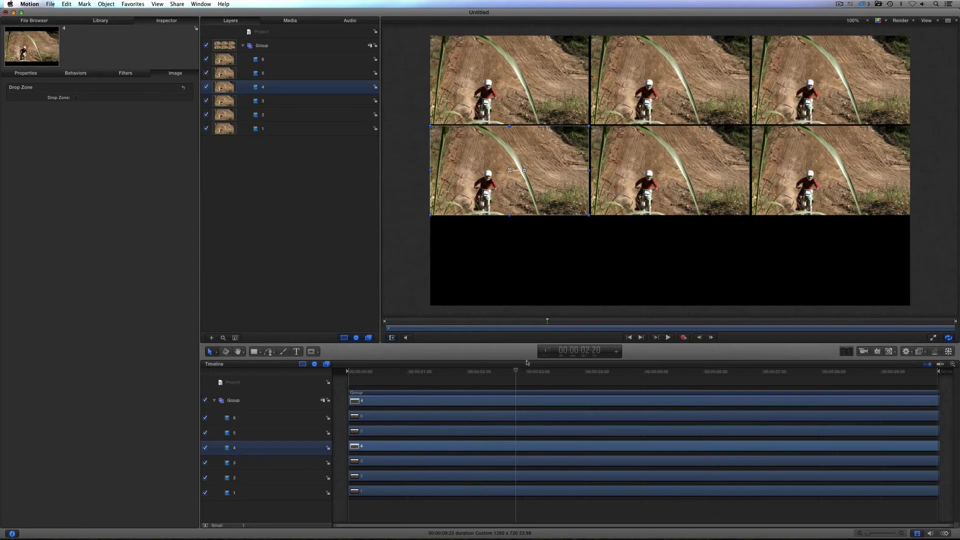
key("super+equal")
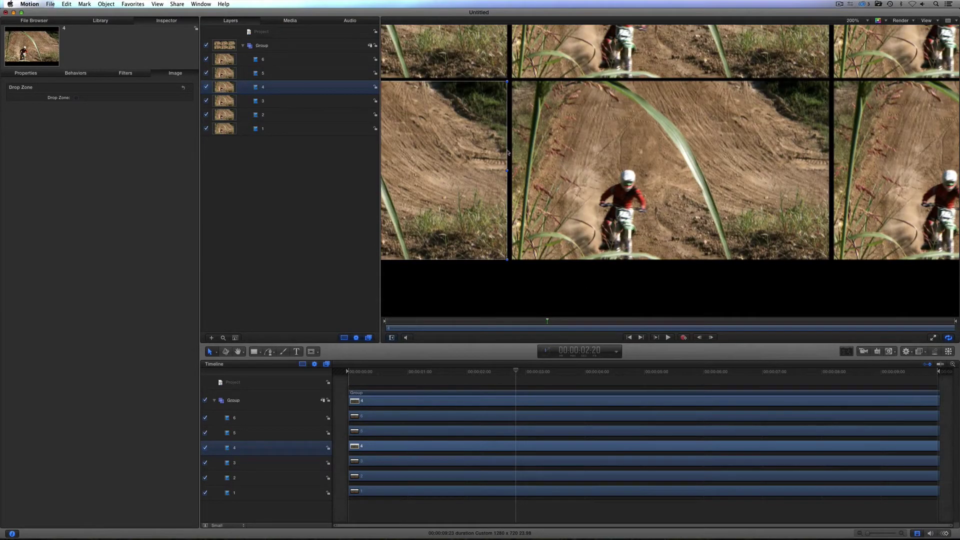
left_click(885, 21)
left_click(885, 33)
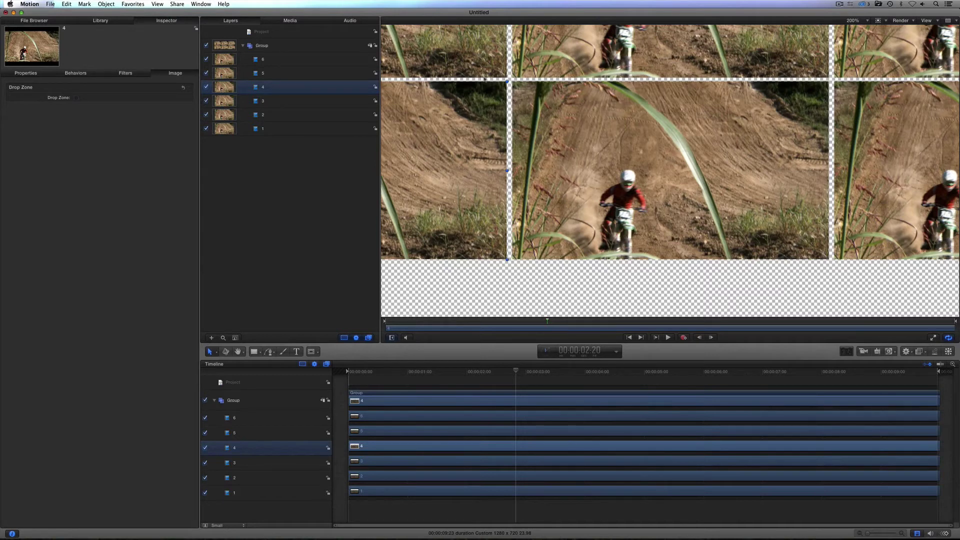
left_click(882, 24)
left_click(884, 27)
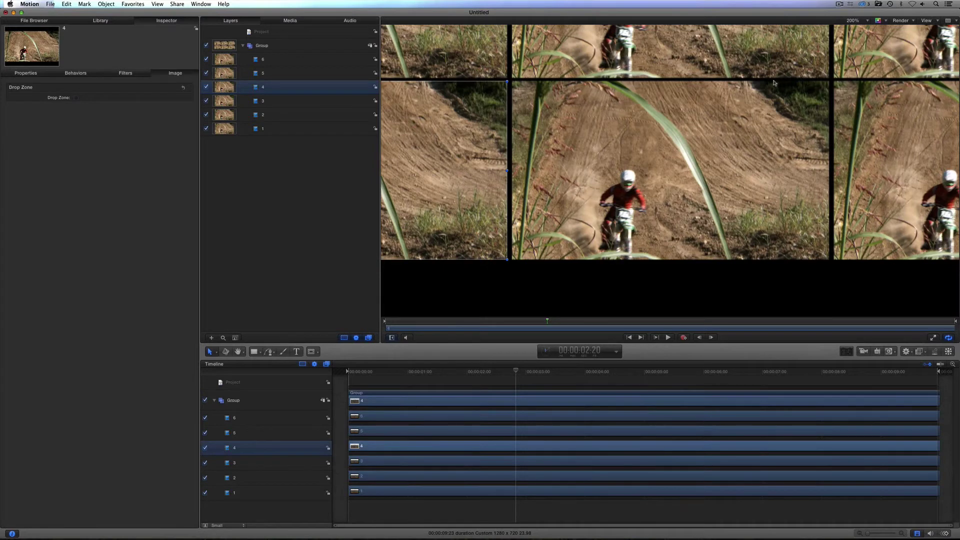
key("alt+z")
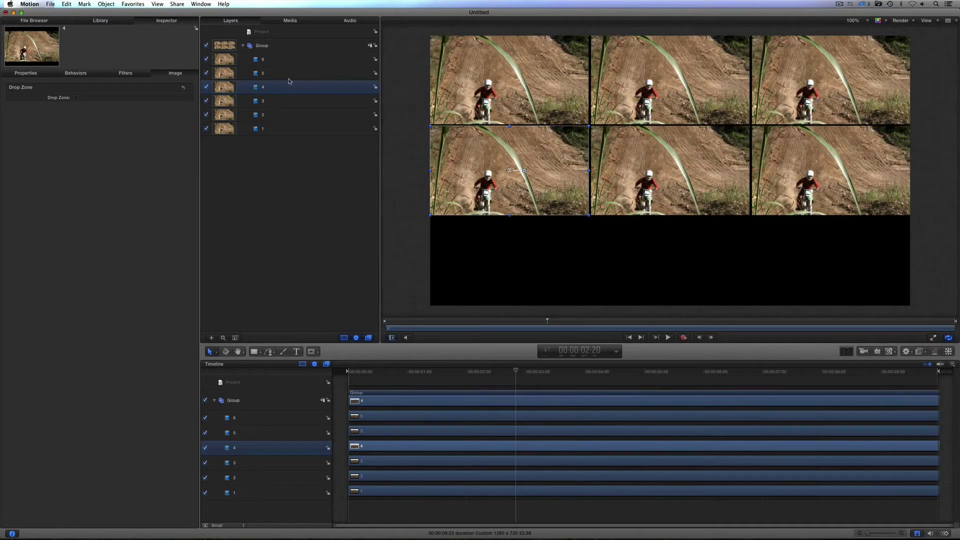
Duplicate clips 4, 5 and 6 and rename the copies "7", "8" and "9".
left_click(276, 63)
left_click(276, 87, "shift")
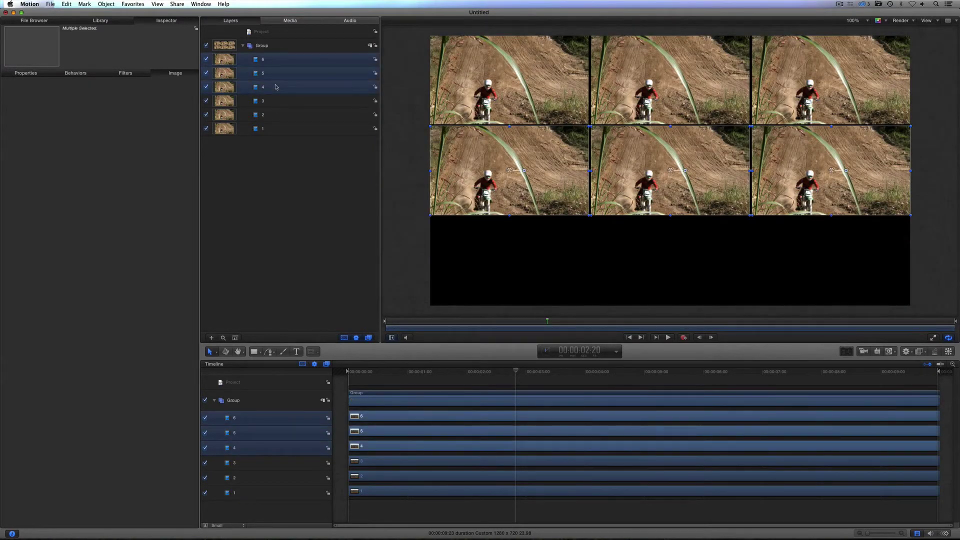
key("super+d")
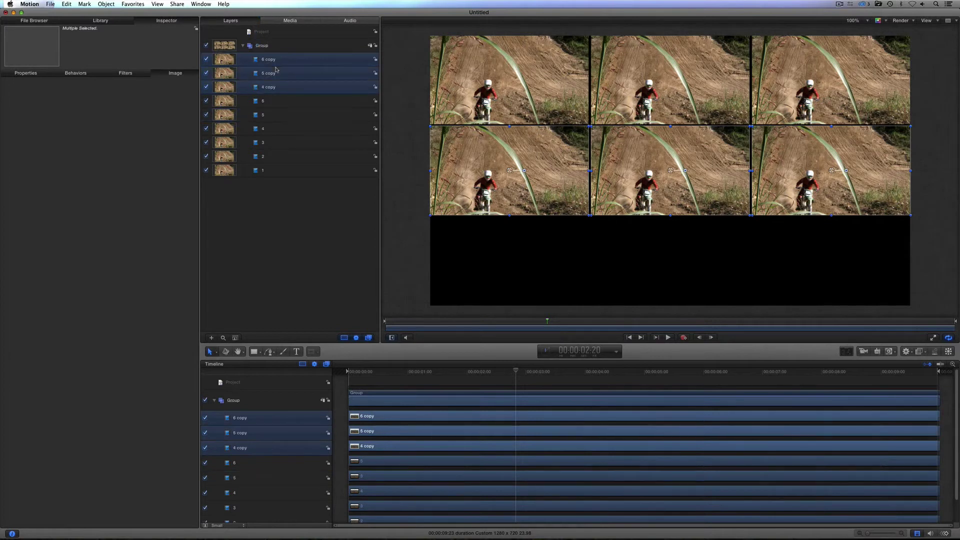
double_click(269, 88)
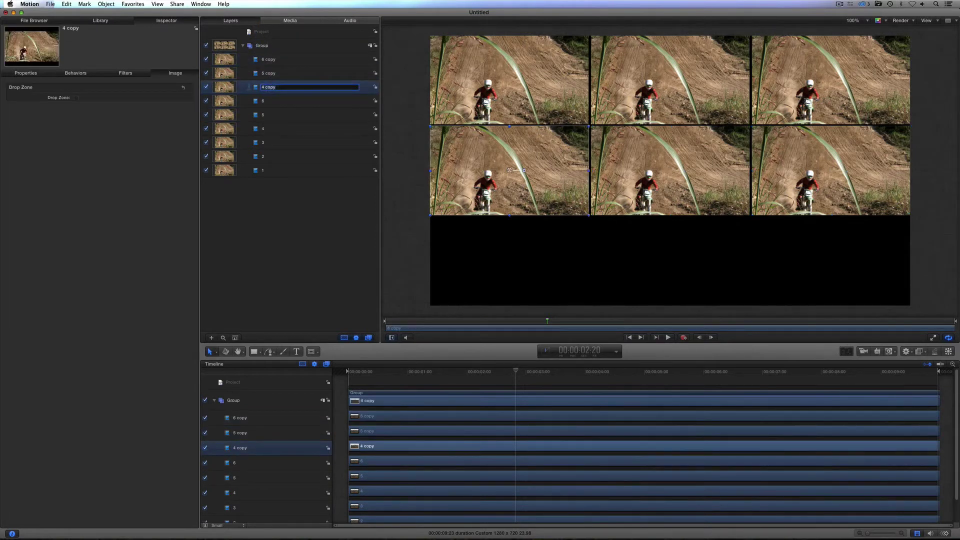
type("7")
key("Tab")
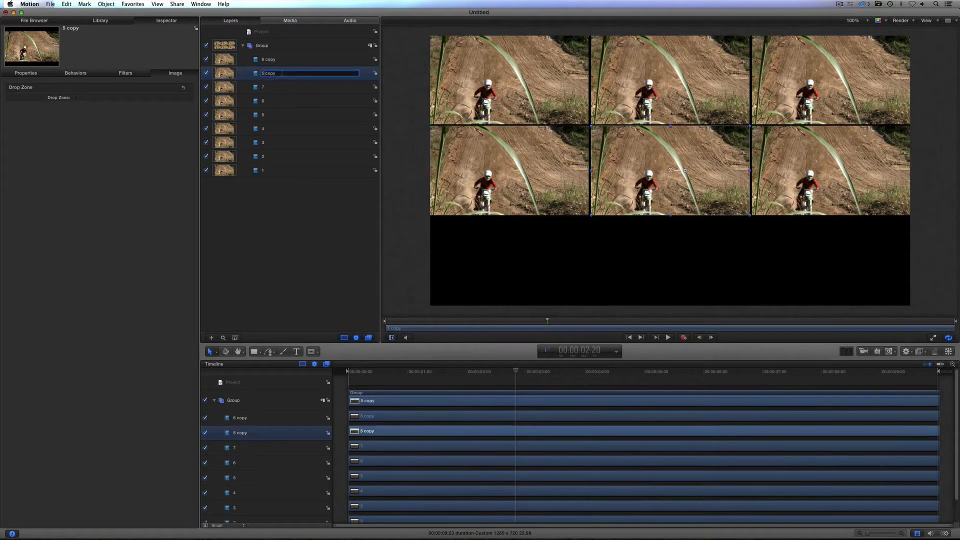
type("9")
key("Tab")
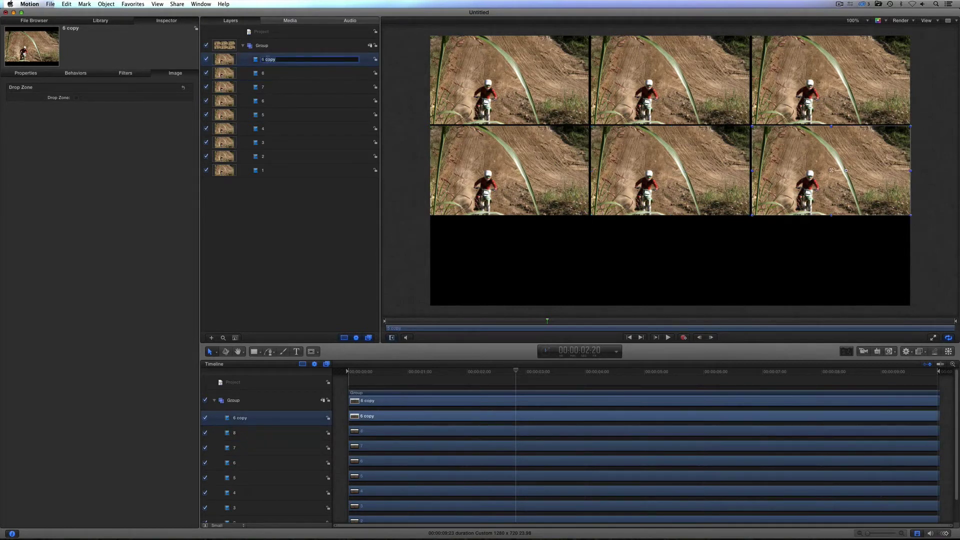
type("9")
Move clips 7, 8 and 9 together straight down, flush with the canvas's lower edge, as the bottom row.
left_click(265, 87)
left_click(270, 60, "shift")
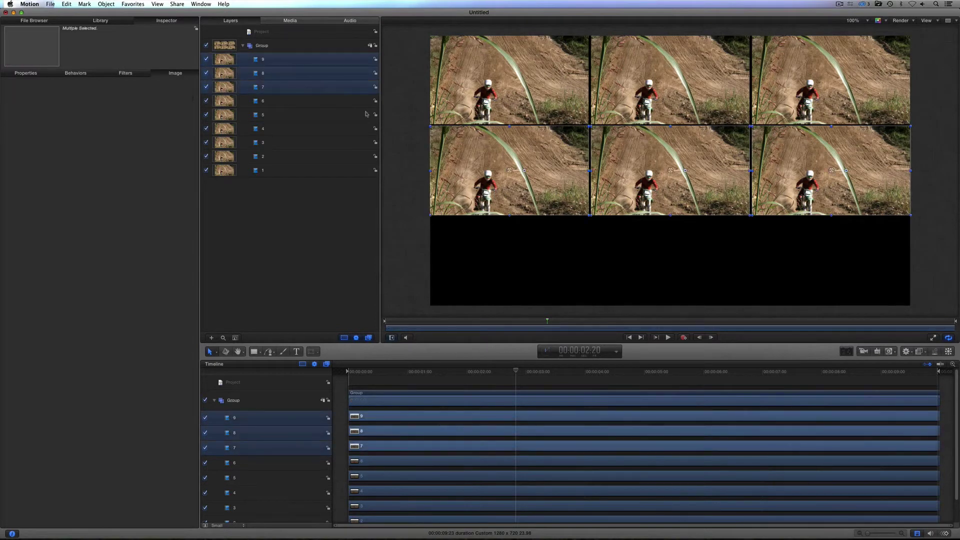
left_click_drag(481, 172, 479, 255)
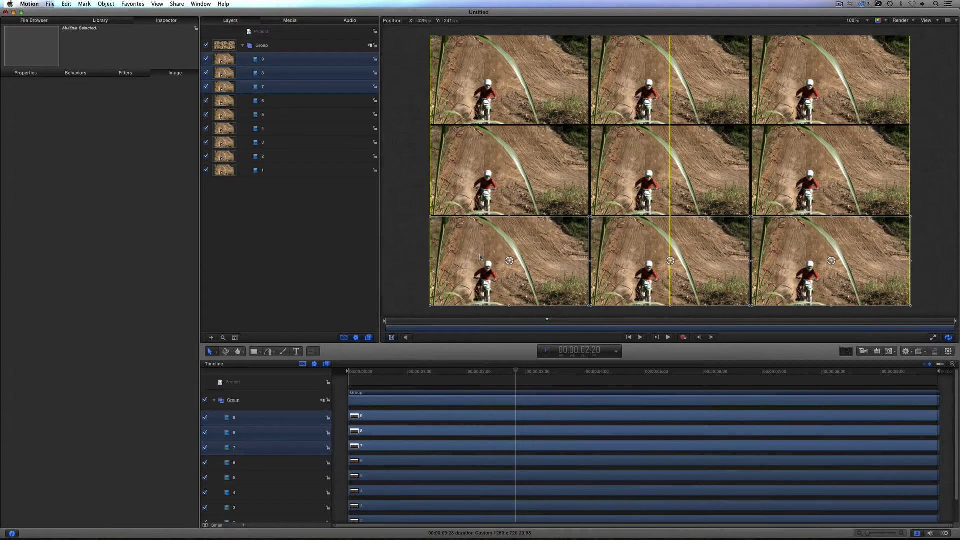
left_click(315, 196)
Replace clip 4's media with 2.mov and clip 5's media with 3.mov from the Exports folder.
left_click(283, 129)
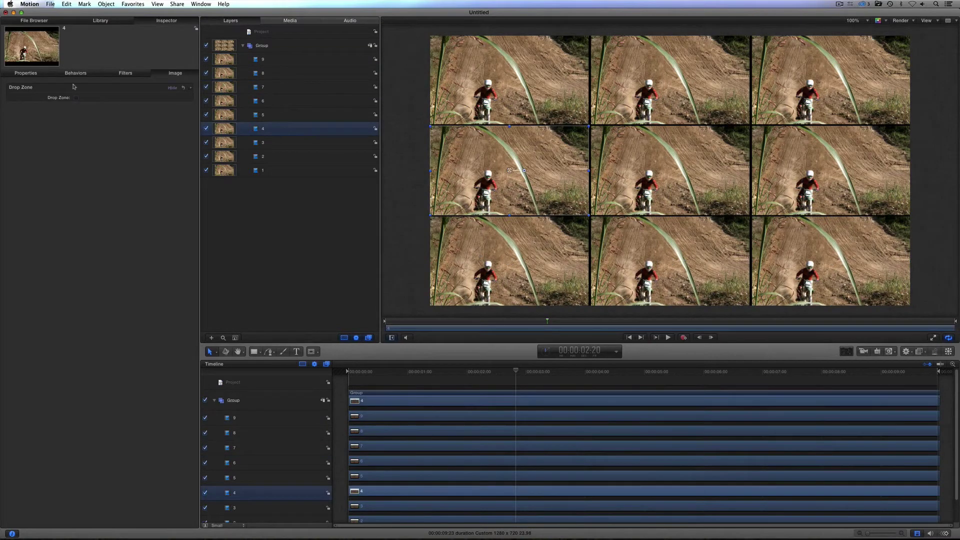
left_click(45, 22)
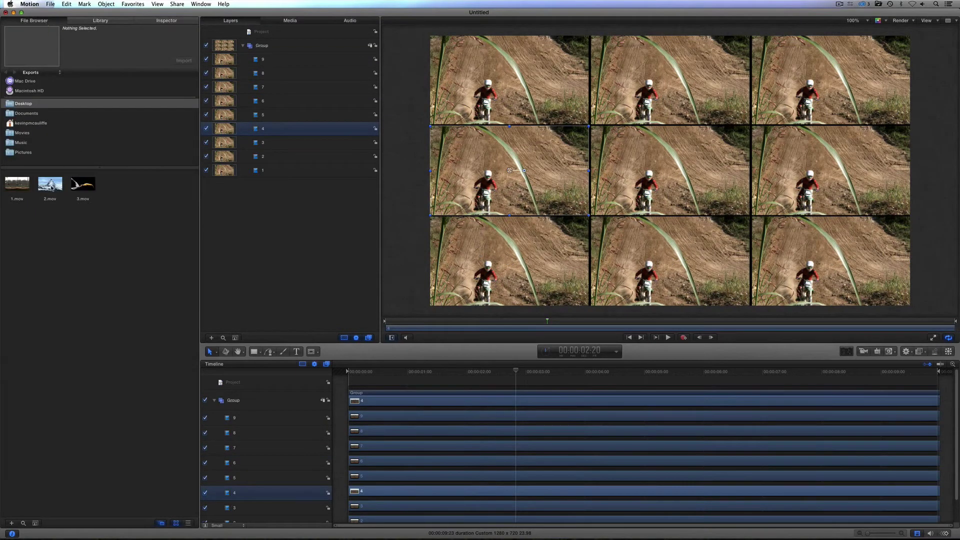
left_click_drag(51, 189, 260, 129)
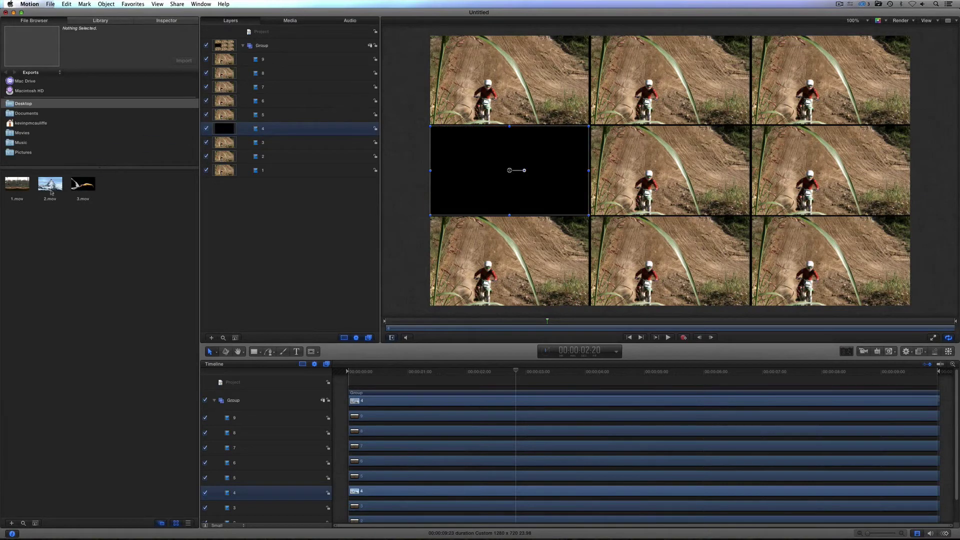
left_click(262, 117)
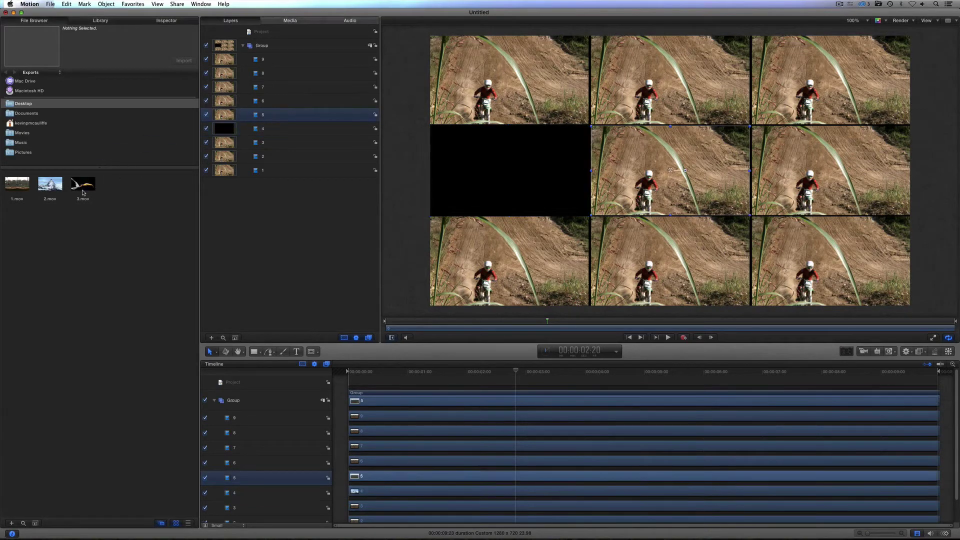
left_click_drag(83, 193, 228, 118)
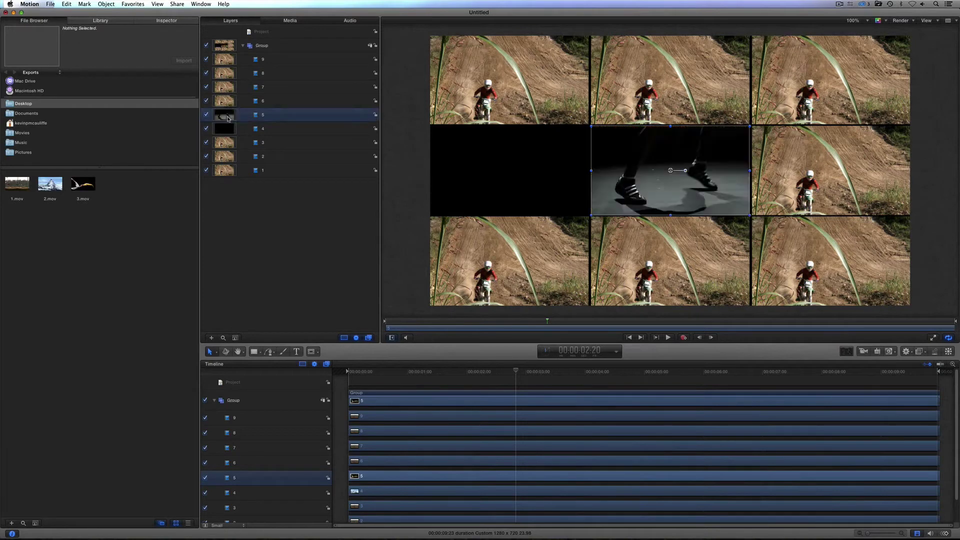
Replace clip 7's media with 3.mov and clip 8's media with 2.mov, viewing the grid at 00:00:00:21.
left_click(278, 101)
left_click(277, 87)
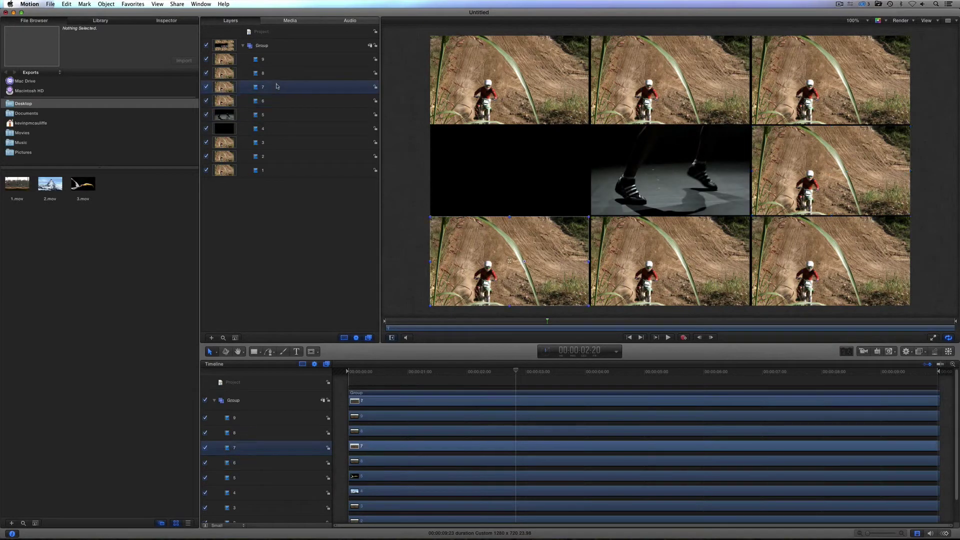
left_click(401, 373)
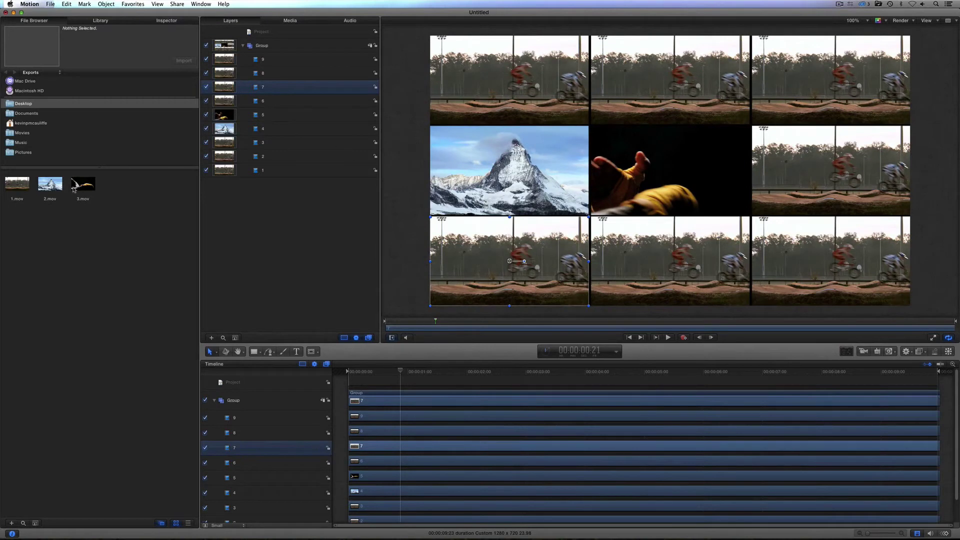
left_click_drag(79, 186, 220, 91)
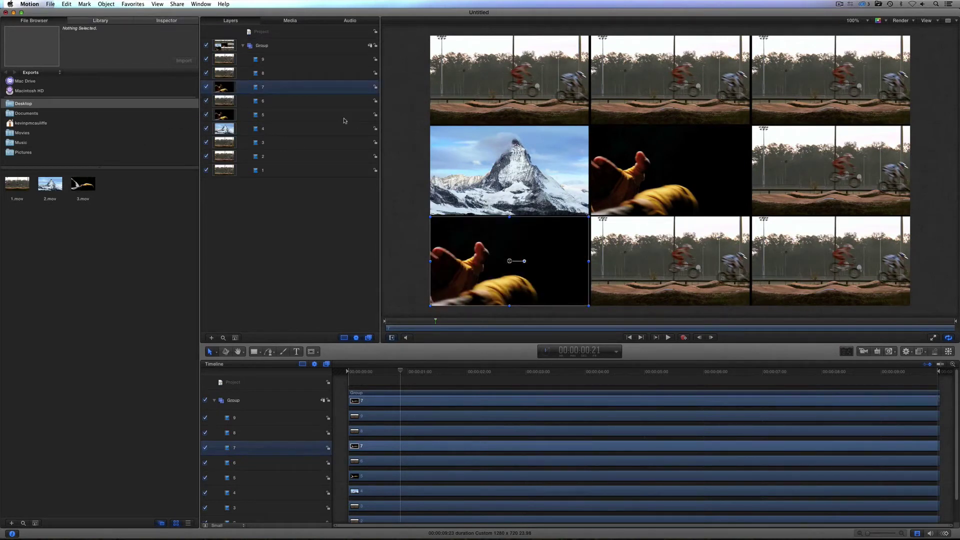
left_click(278, 74)
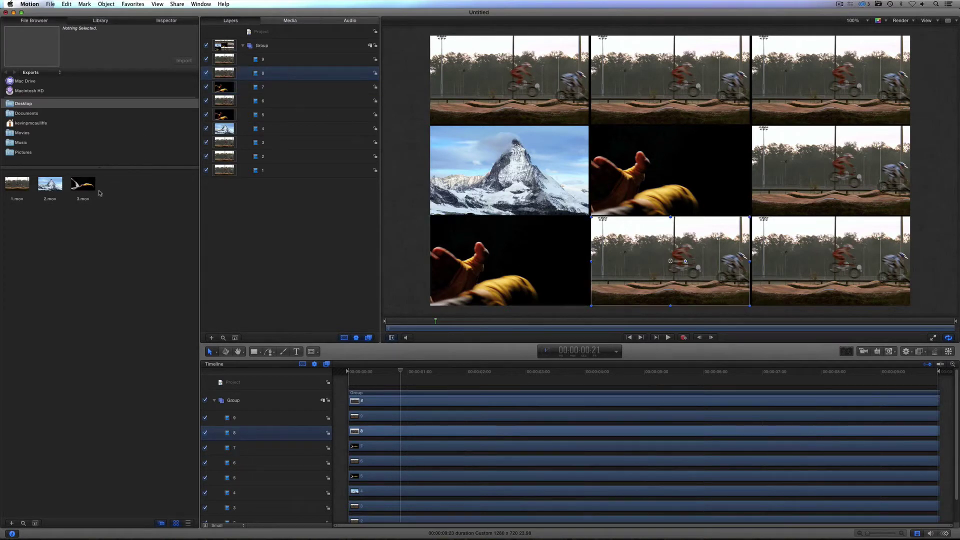
left_click_drag(50, 184, 220, 74)
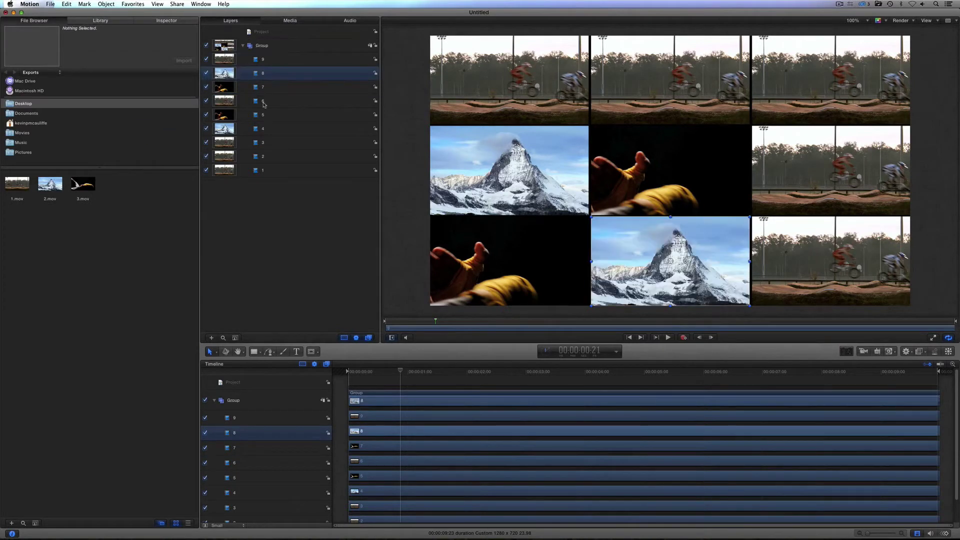
Play the nine-tile video wall from the first frame to review the mixed clips.
left_click_drag(422, 372, 315, 373)
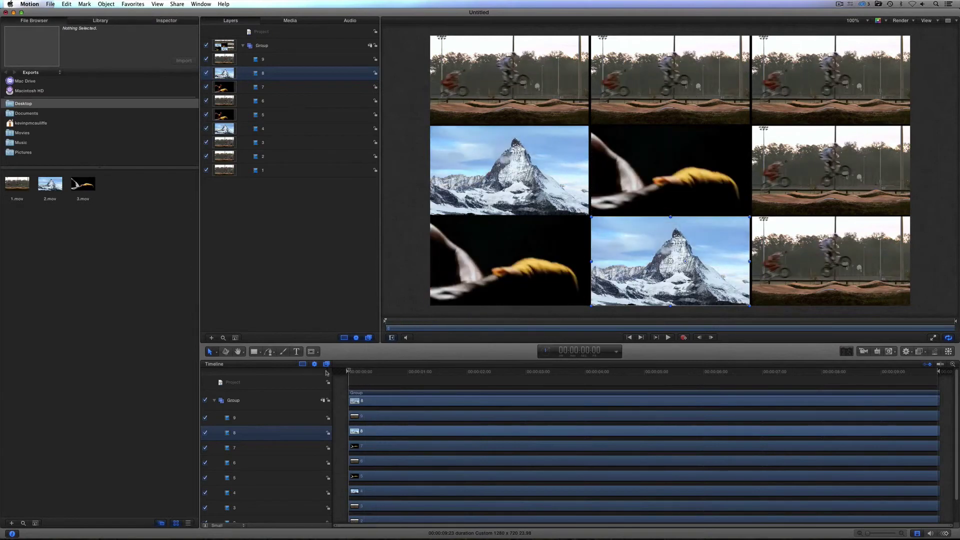
key("space")
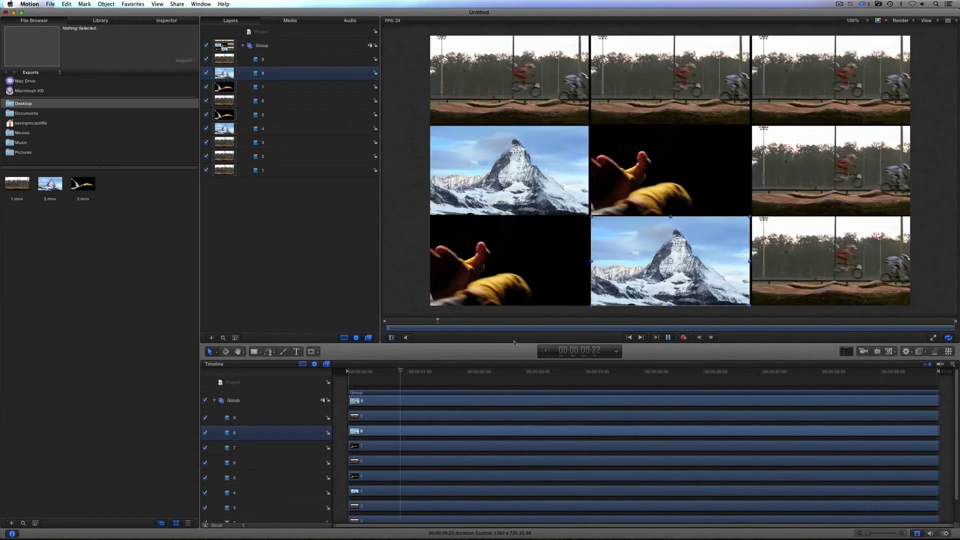
key("space")
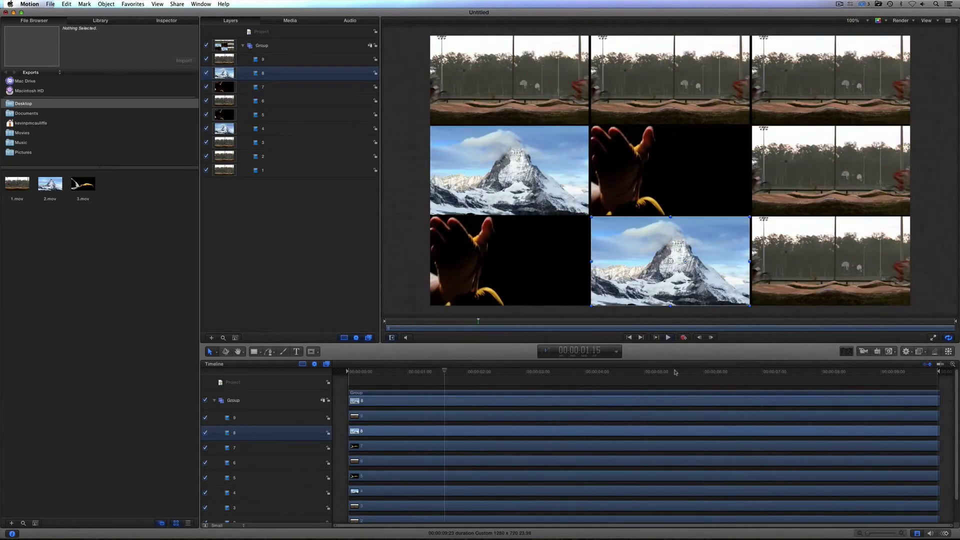
Collapse the group holding the nine clips and rename it Video Wall.
left_click(215, 400)
left_click(233, 400)
left_click(233, 401)
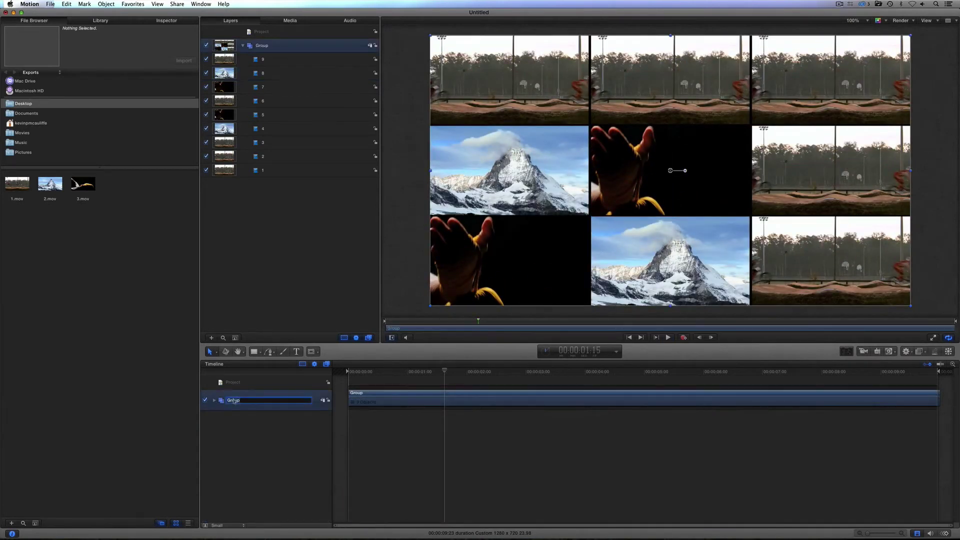
type("Video Wall")
key("Return")
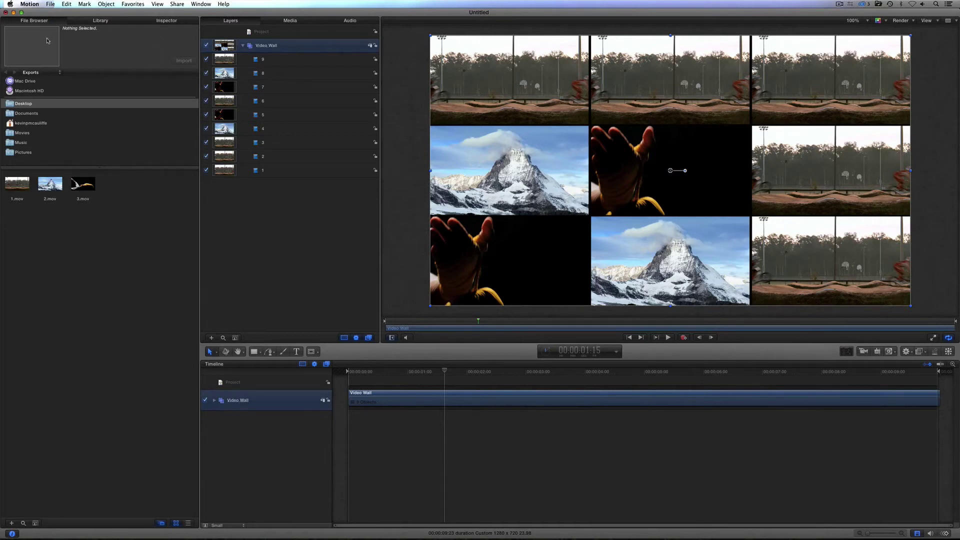
Add the two-line title "Video Walls" / "Rock!!!!" over the middle-row mountain tile at 00:00:01:15.
key("t")
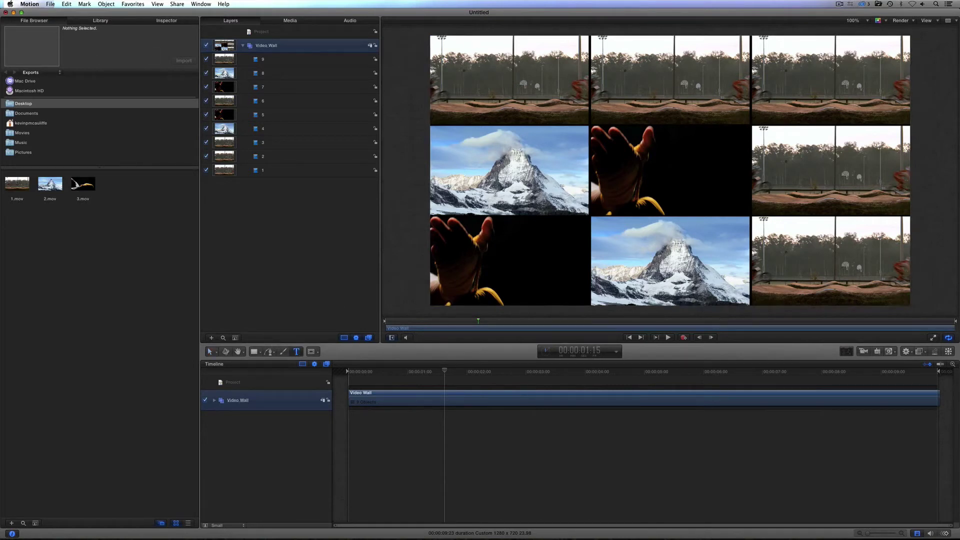
left_click(479, 211)
type("Vid")
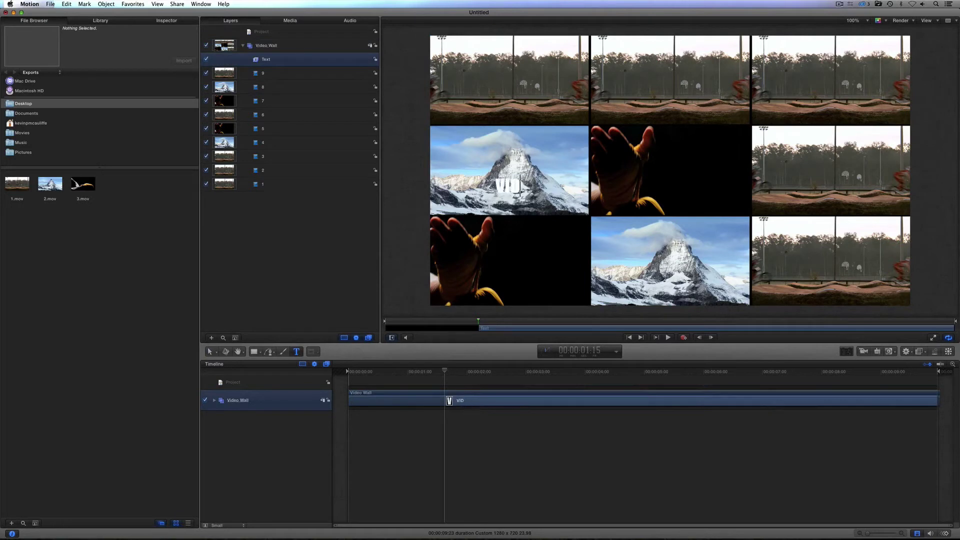
type("eo Walls")
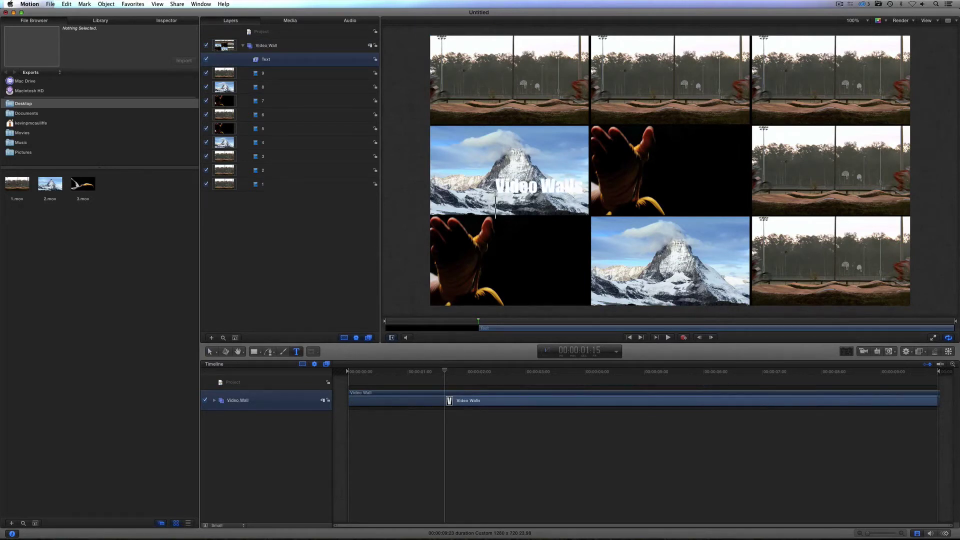
key("Return")
type("Rock!!!!")
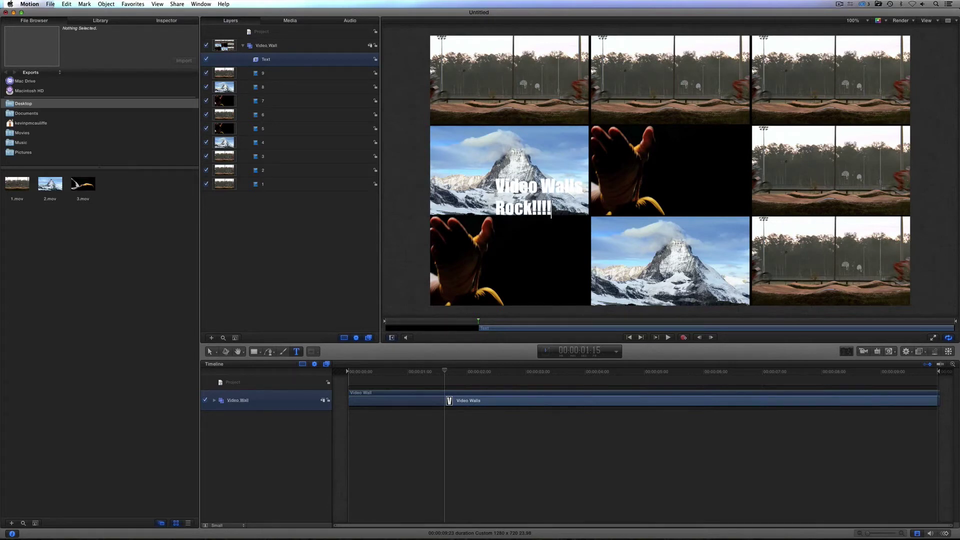
Set the whole title's font to Amazone BT and its line spacing to -17.
key("super+a")
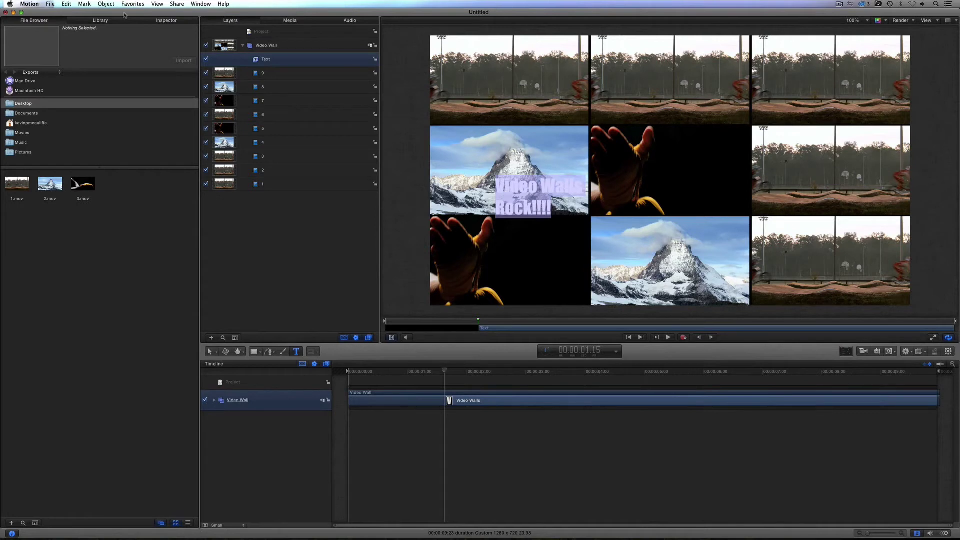
left_click(155, 21)
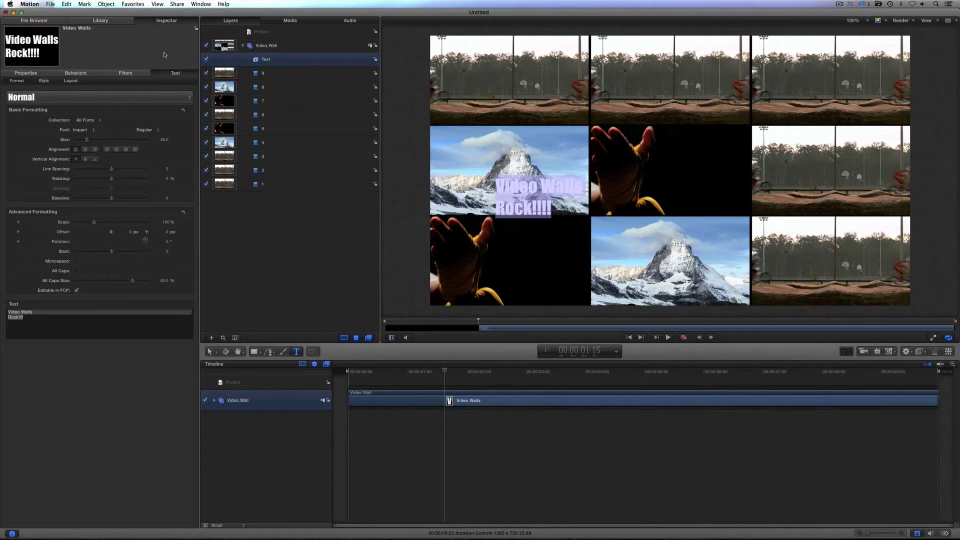
left_click(100, 121)
left_click(100, 122)
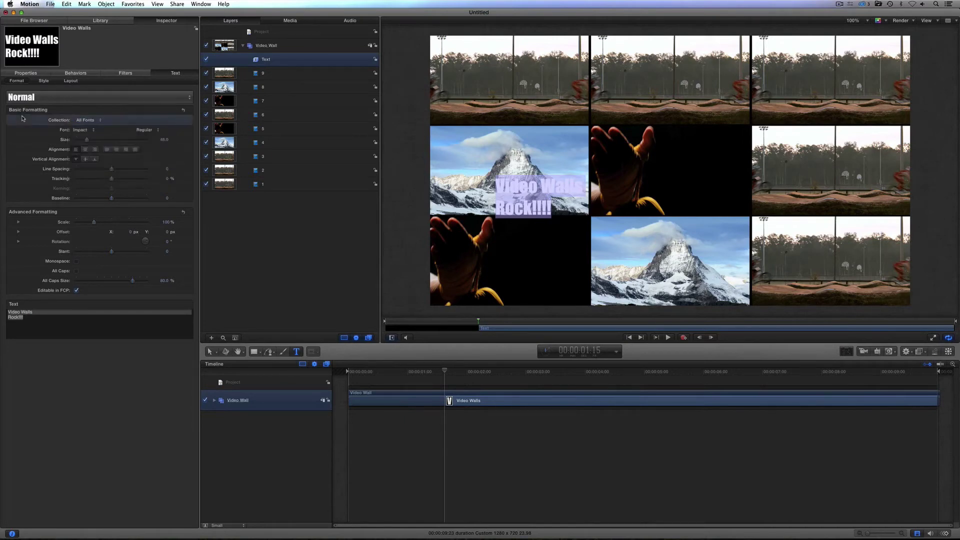
left_click(100, 130)
scroll(114, 123, "up", 2)
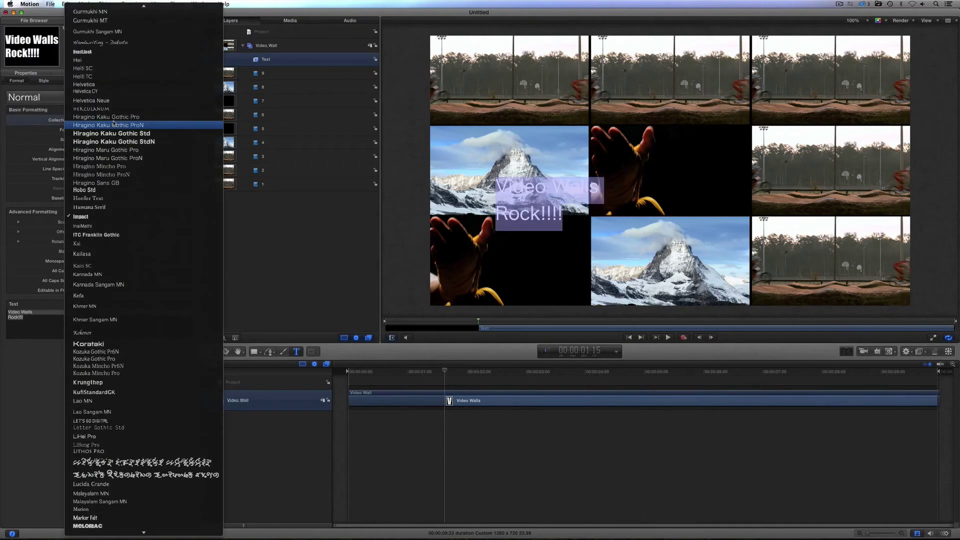
scroll(114, 123, "up", 20)
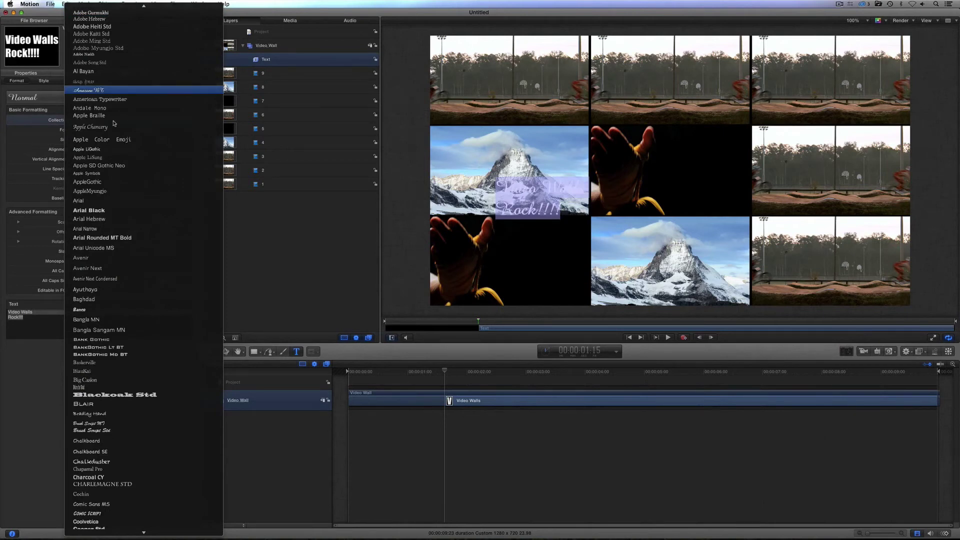
key("Return")
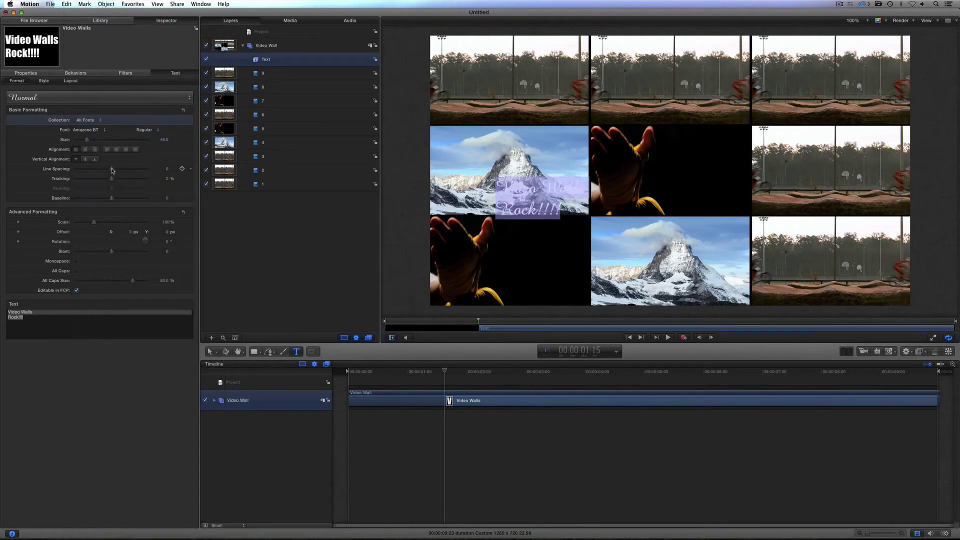
left_click_drag(112, 169, 106, 171)
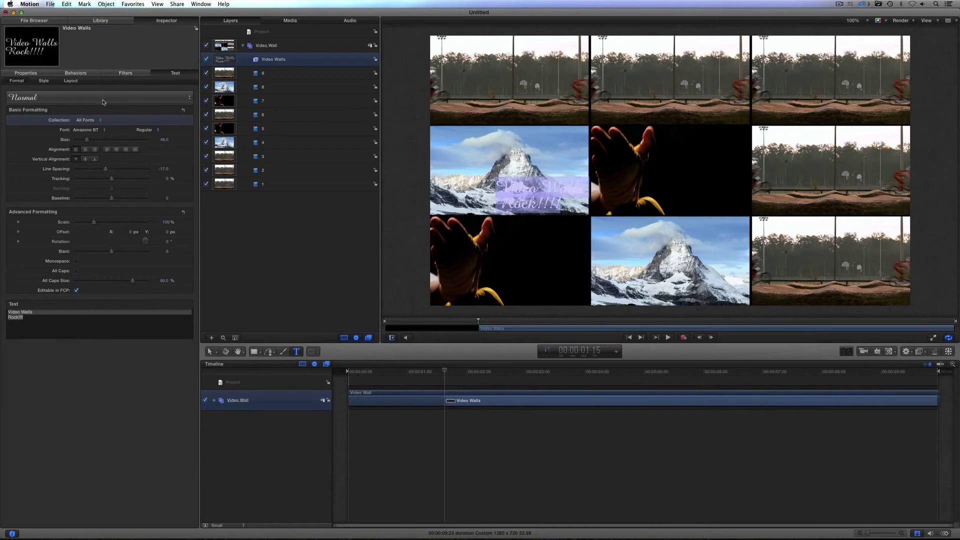
Turn on the title's drop shadow, raise the shadow's opacity and give it a slight blur.
left_click(44, 81)
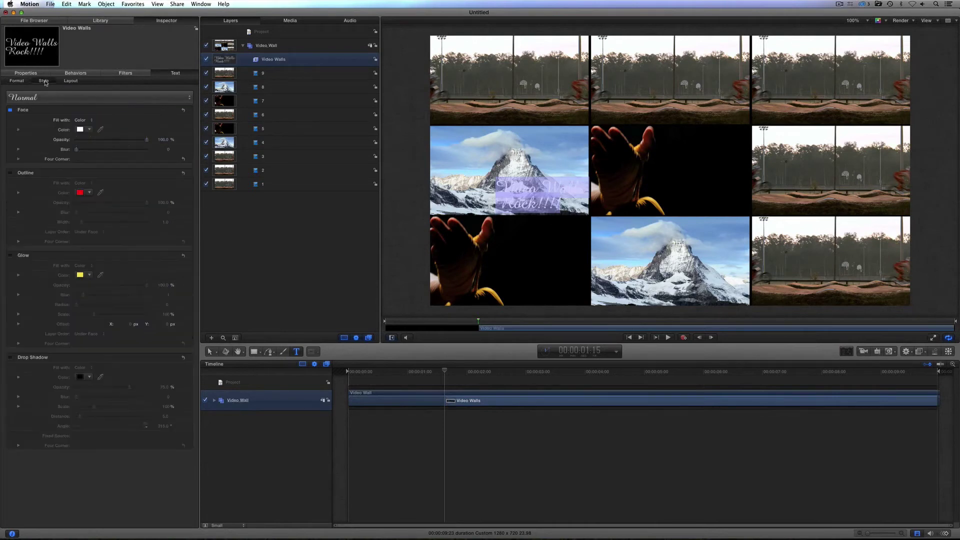
left_click(10, 357)
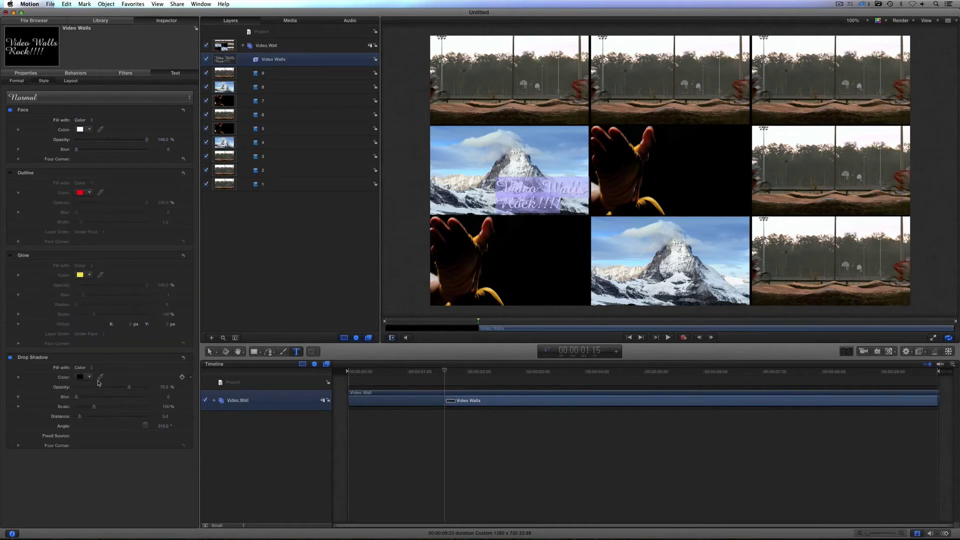
left_click_drag(129, 387, 172, 389)
left_click_drag(76, 396, 82, 399)
Enlarge the title text to a size of about 190 and tighten its line spacing to about -60.
left_click(17, 81)
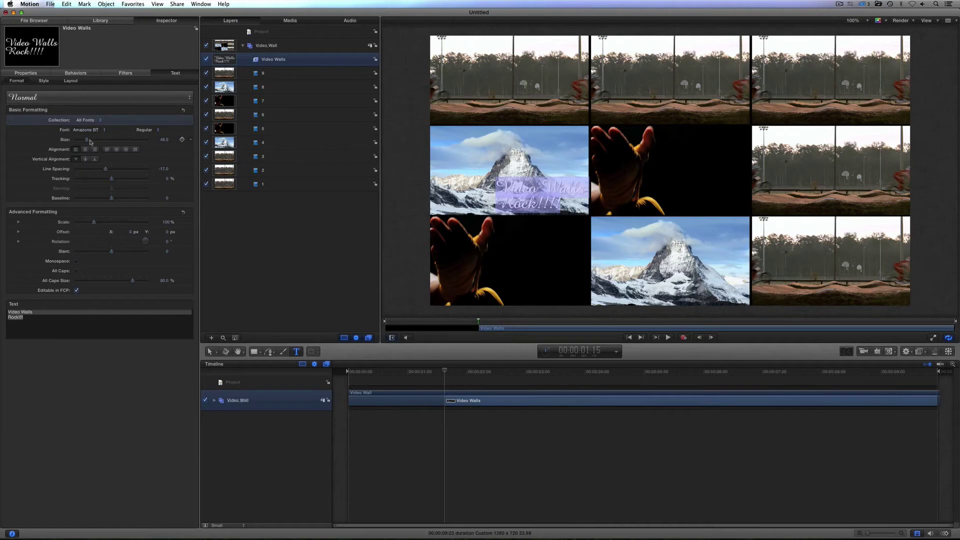
left_click_drag(92, 140, 126, 137)
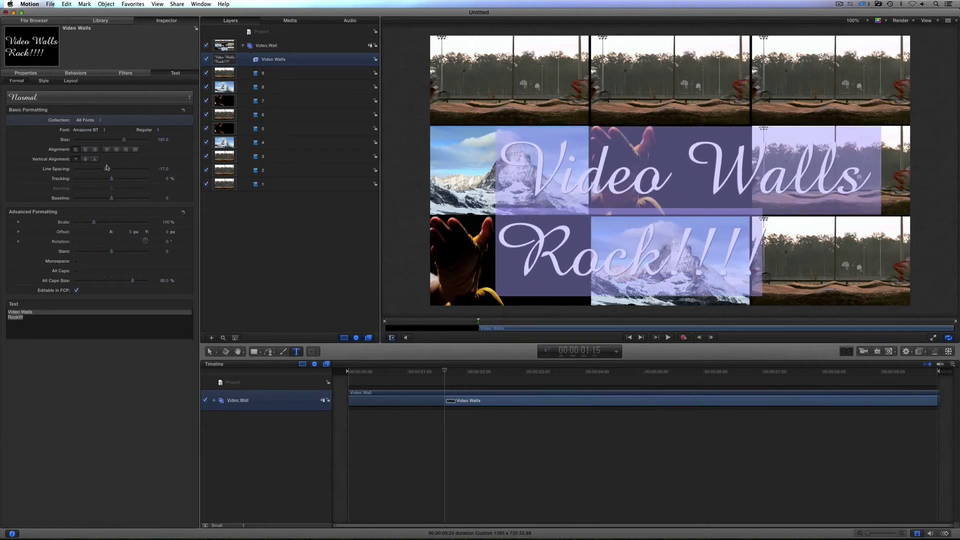
left_click_drag(105, 168, 89, 170)
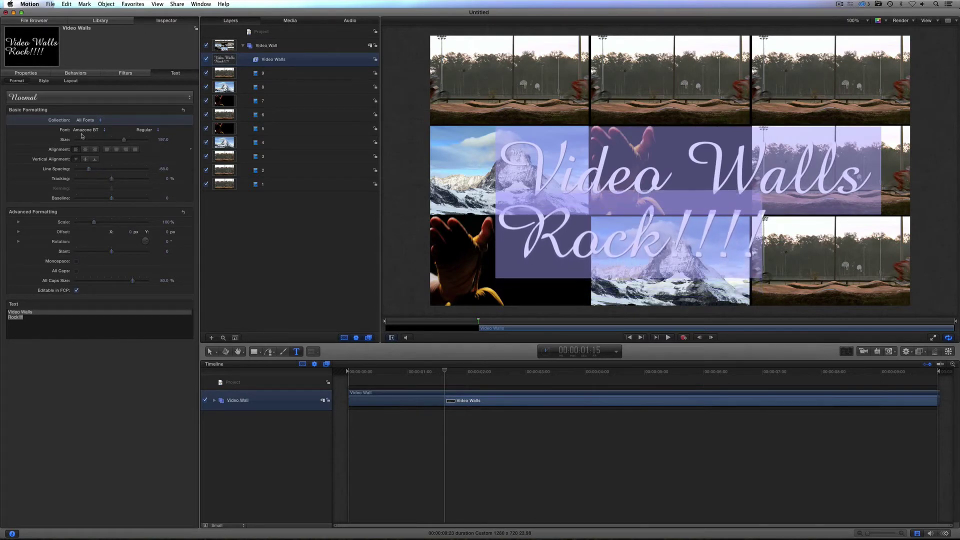
Rotate the title 23° and move it down to about X -467, Y -180 px.
left_click(25, 73)
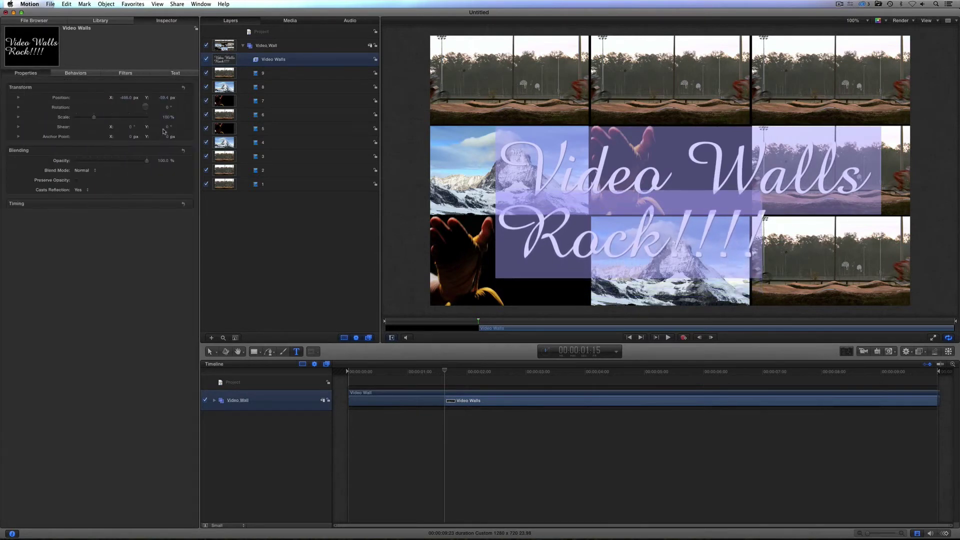
left_click_drag(146, 107, 149, 107)
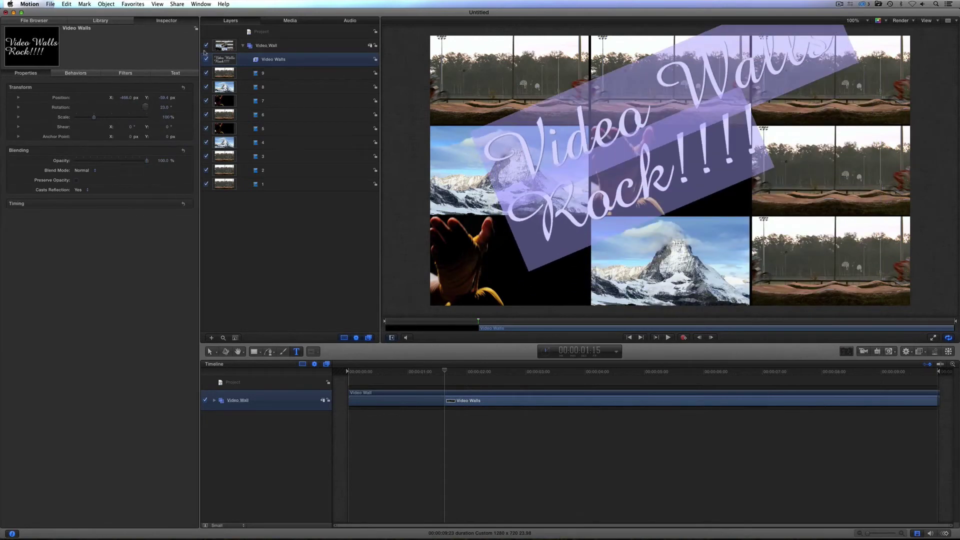
left_click(209, 352)
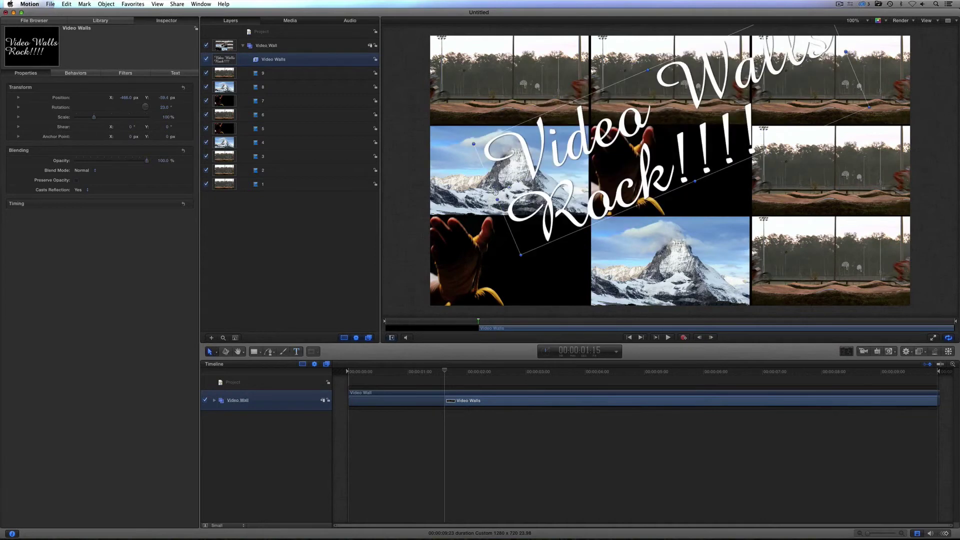
left_click_drag(495, 190, 495, 238)
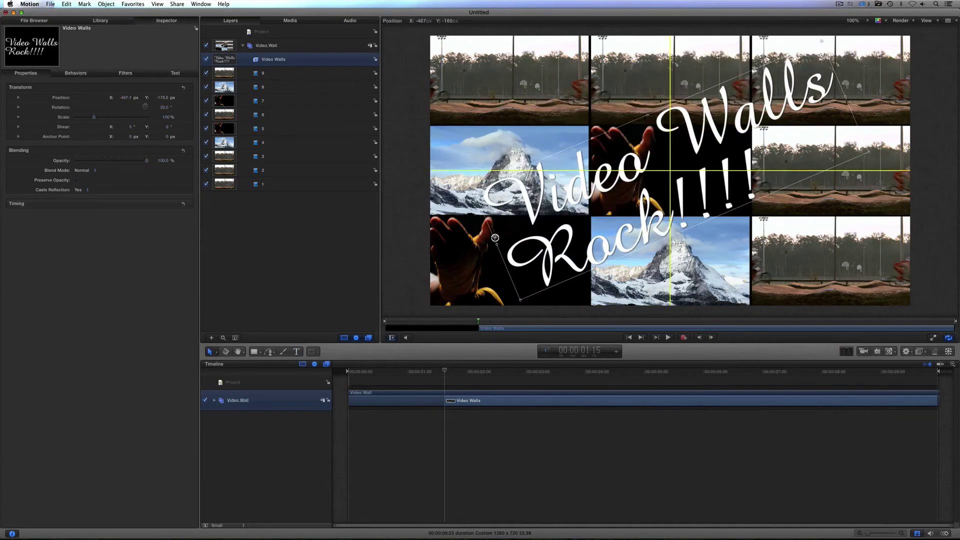
Move the title out into its own group above Video Wall and name that group Video Walls Rock.
left_click_drag(270, 60, 269, 43)
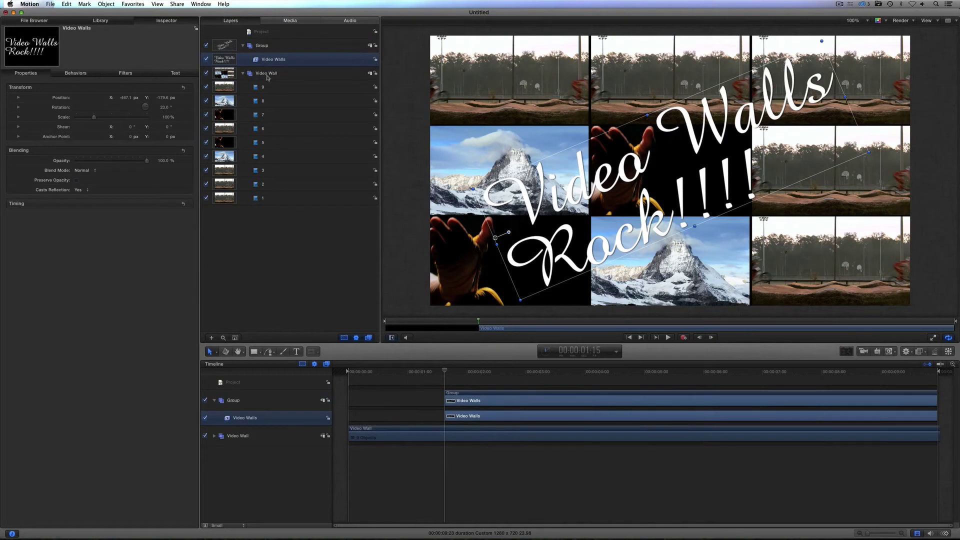
double_click(262, 46)
type("Video Walls Rock")
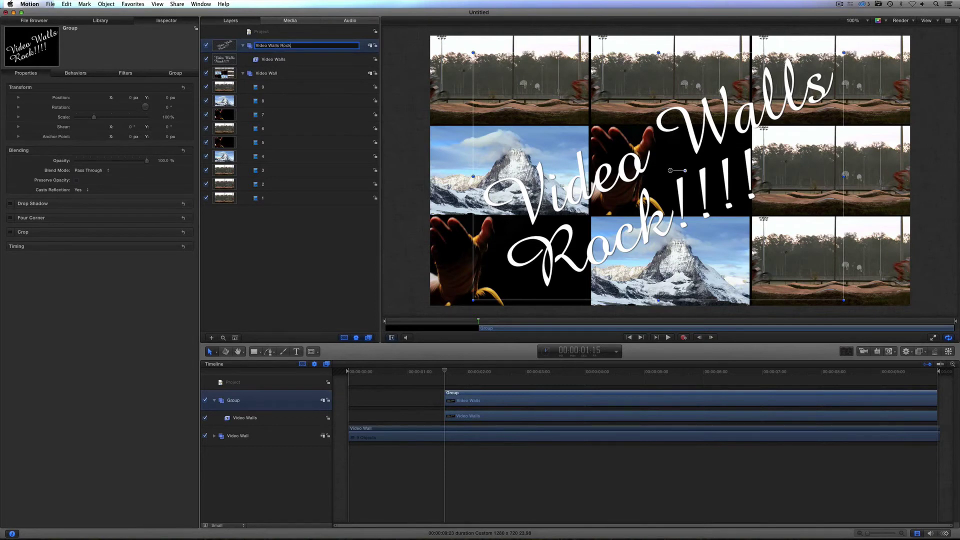
key("Return")
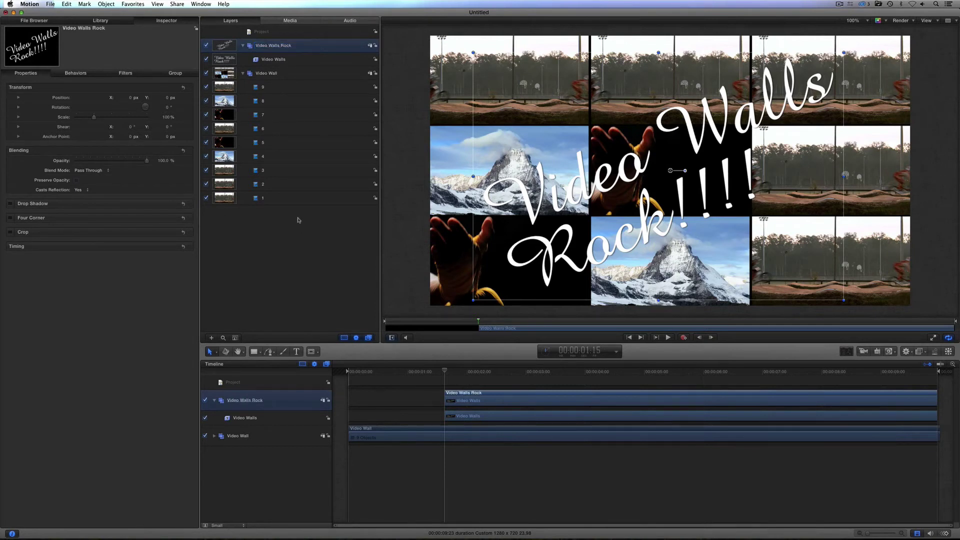
Shift the Video Walls Rock group earlier to start at about 00:00:01:06 and place the playhead at its start.
left_click_drag(465, 394, 447, 397)
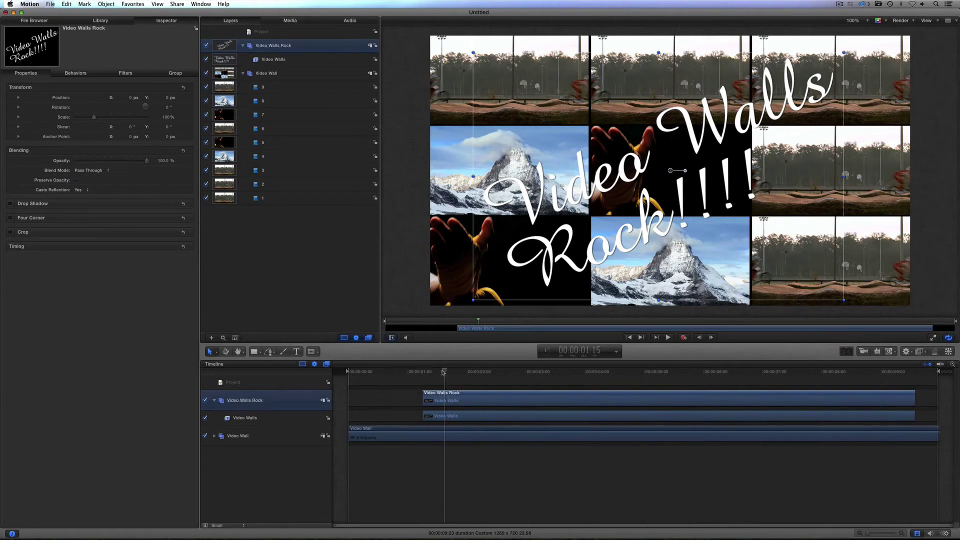
left_click(424, 374)
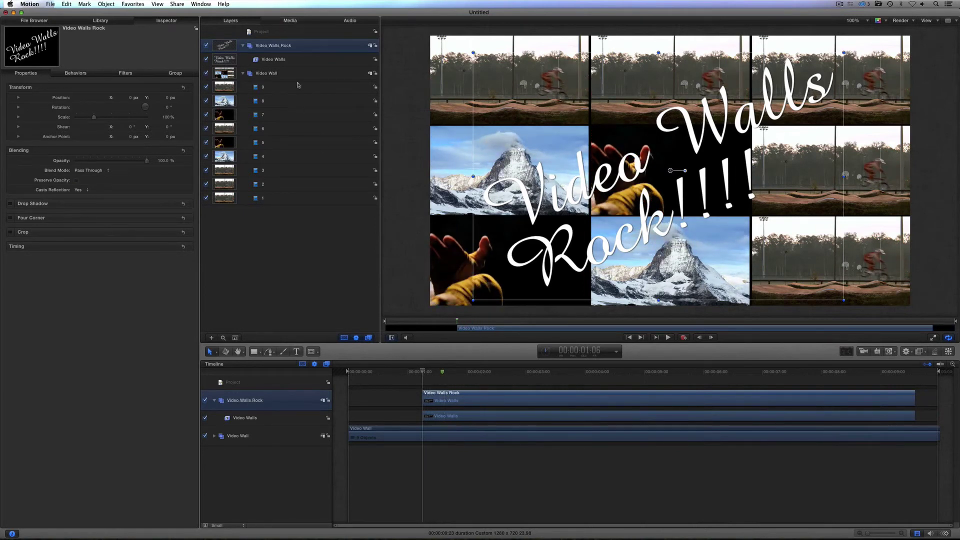
Apply the Arrange In behavior from the Text-Basic text sequence behaviors to the Video Walls title.
left_click(279, 59)
left_click(111, 21)
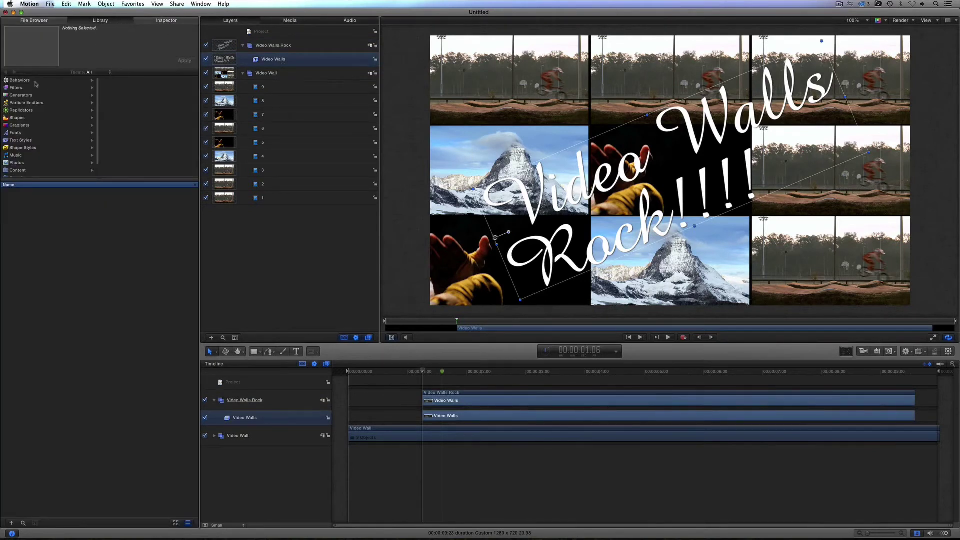
left_click(35, 81)
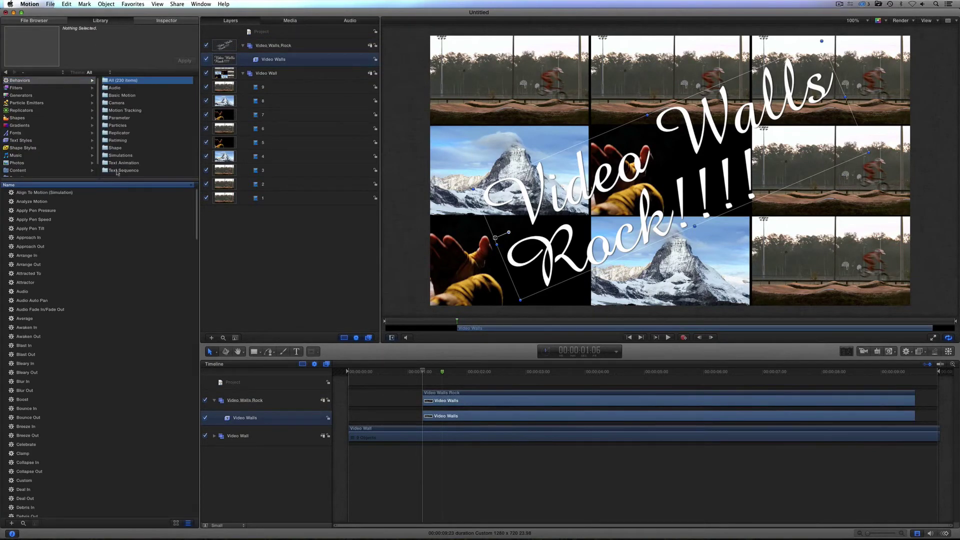
left_click(120, 171)
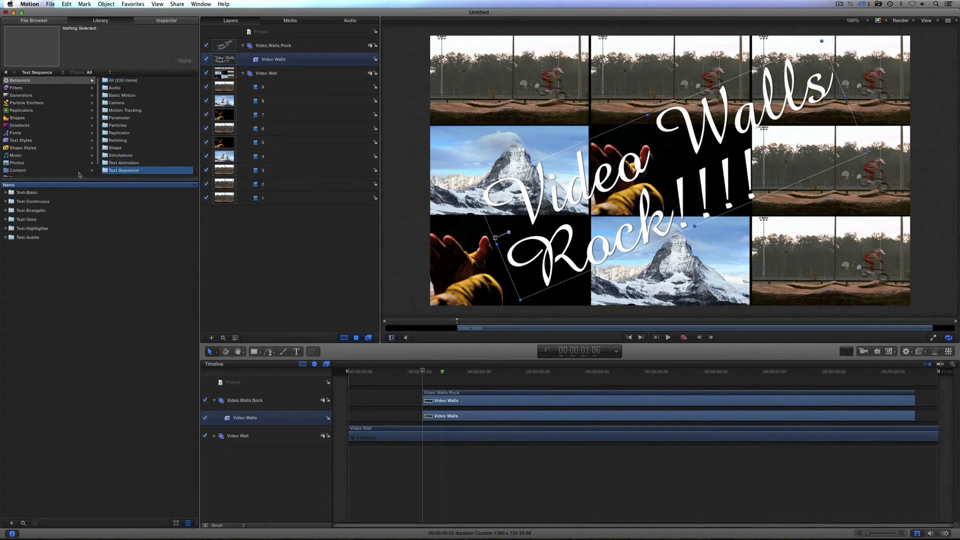
left_click(6, 193)
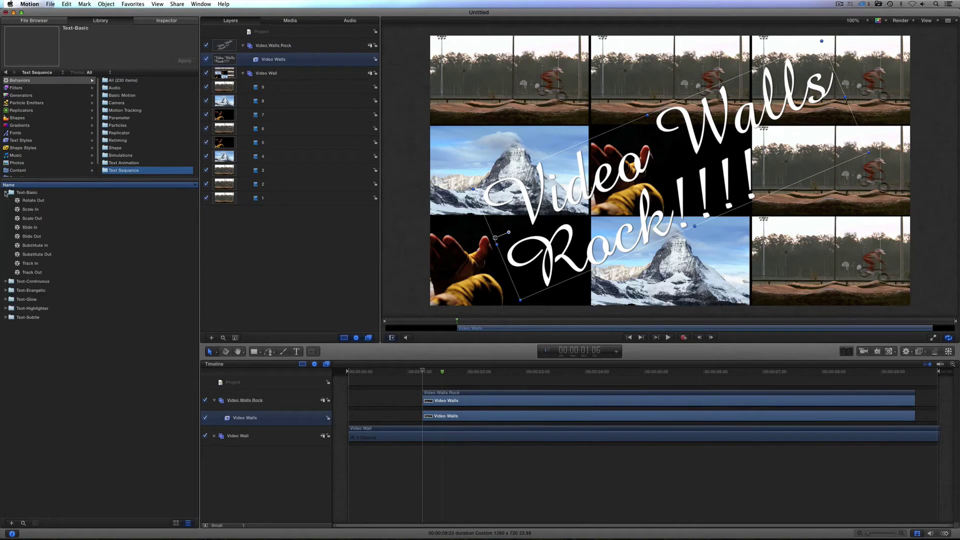
left_click(33, 202)
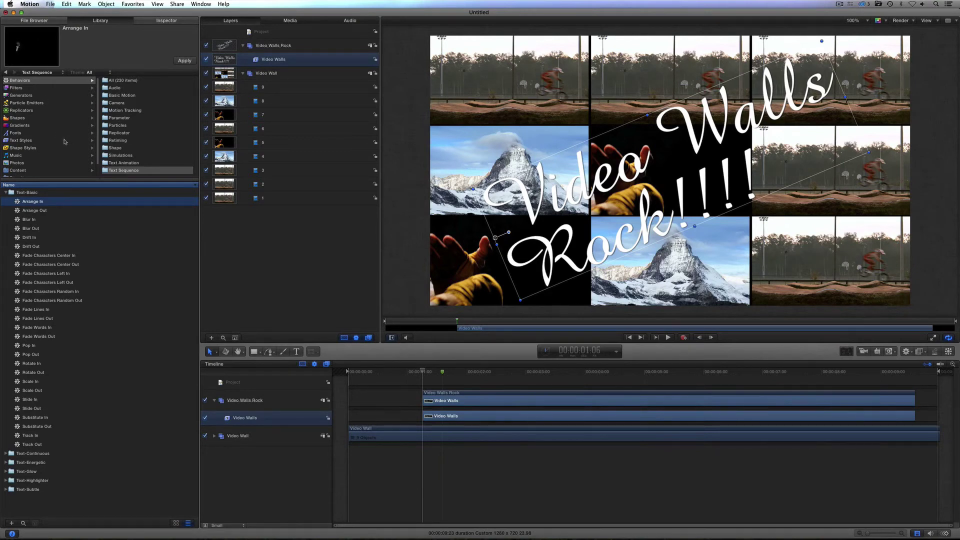
left_click_drag(30, 203, 276, 63)
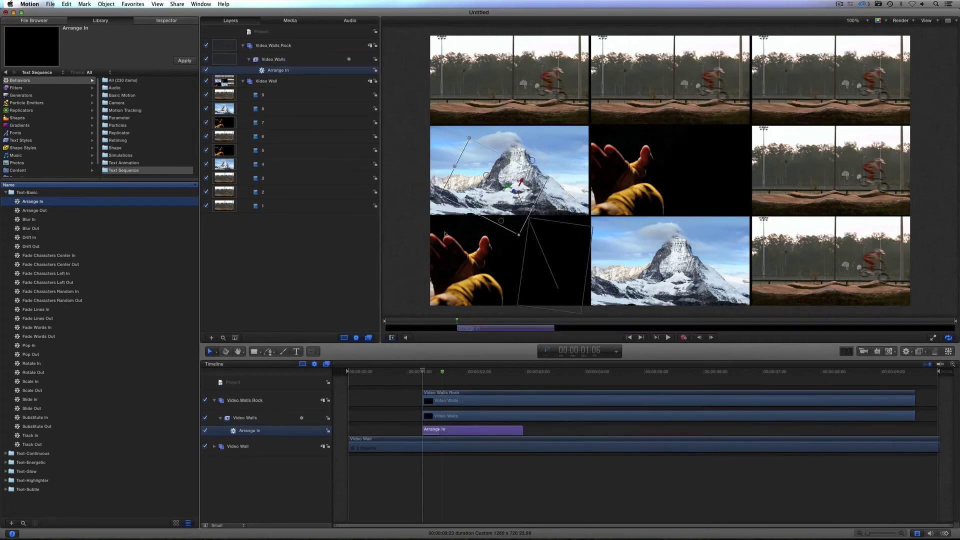
Play the project from the first frame to review the animated title over the video wall.
left_click_drag(421, 374, 346, 375)
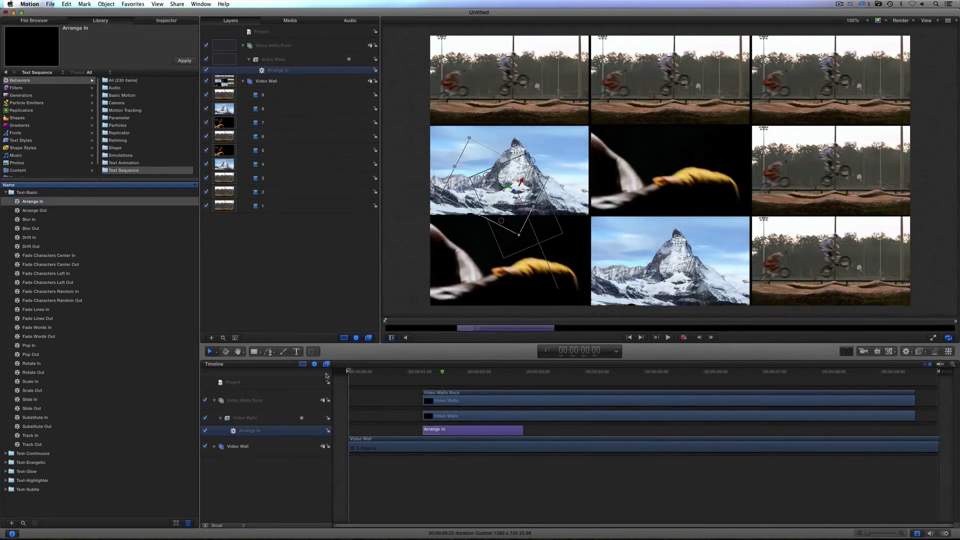
key("space")
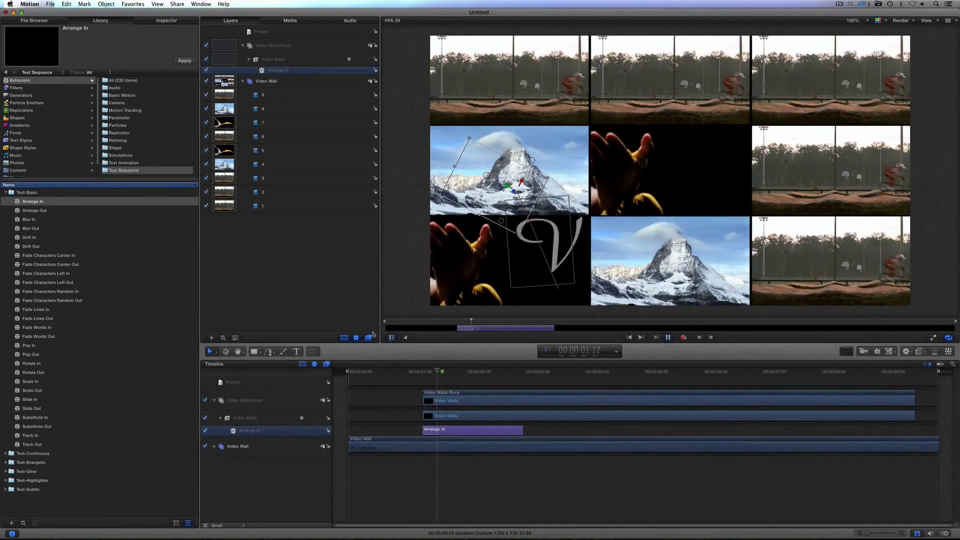
Stop playback and delete the Video Walls Rock title group.
left_click(281, 60)
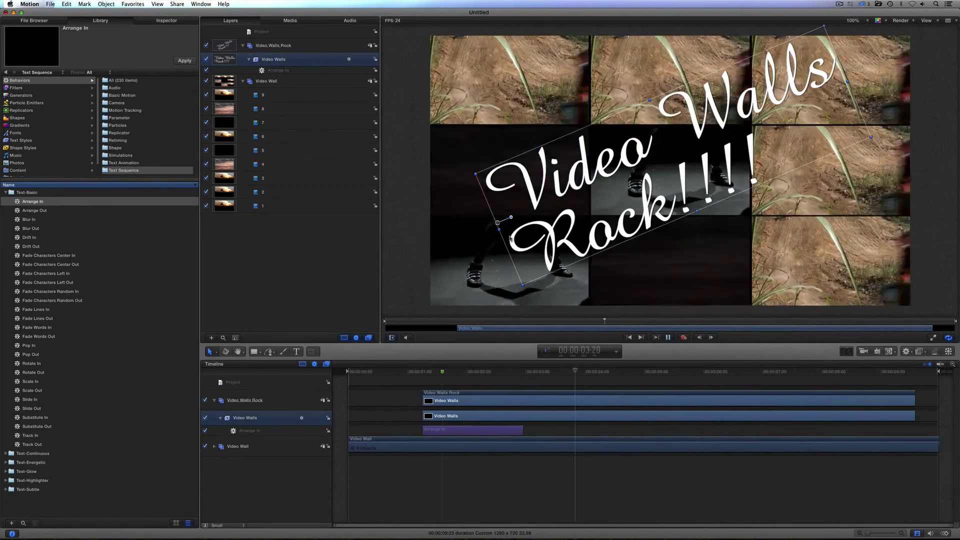
key("space")
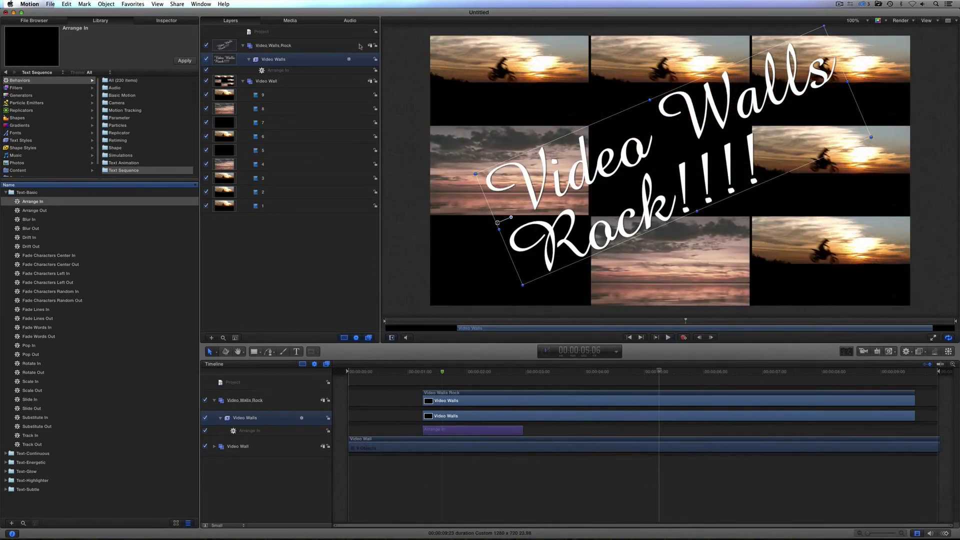
left_click(300, 46)
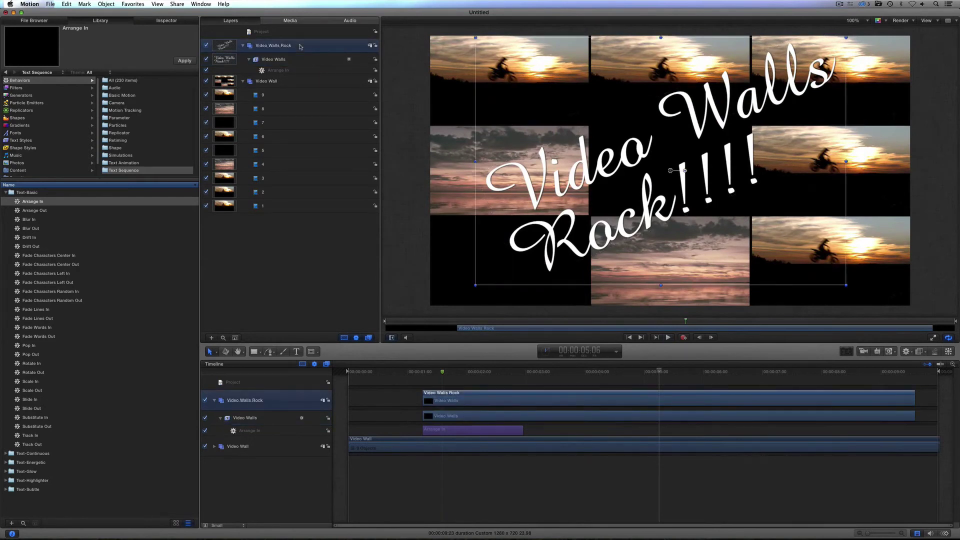
key("Delete")
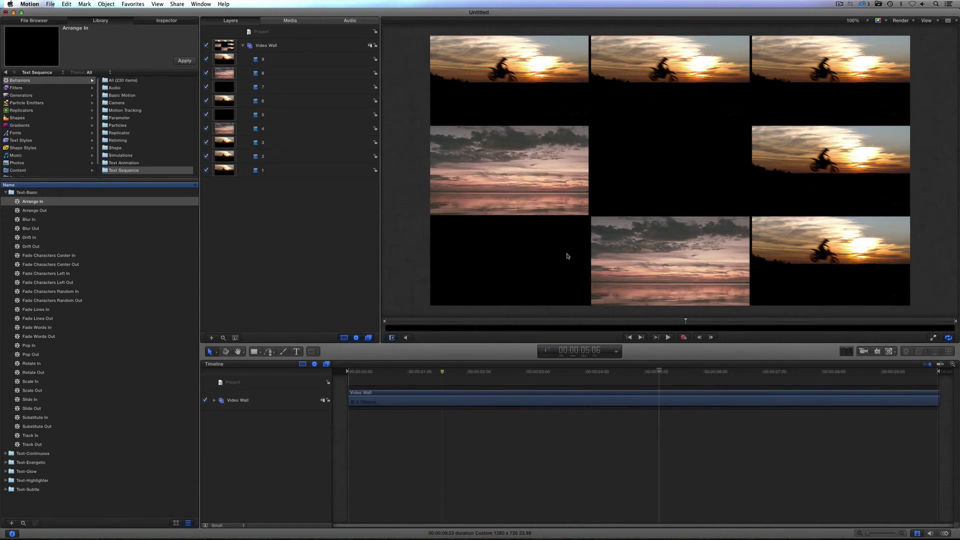
Return to the first frame and replace the media of layer 3, the wall's upper-right tile, with 2.mov.
left_click_drag(483, 369, 346, 366)
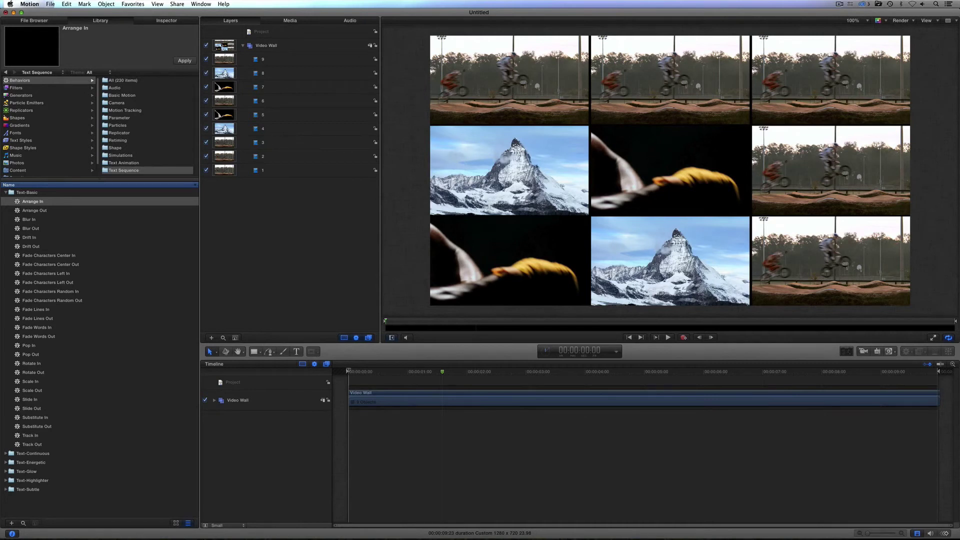
left_click(806, 87)
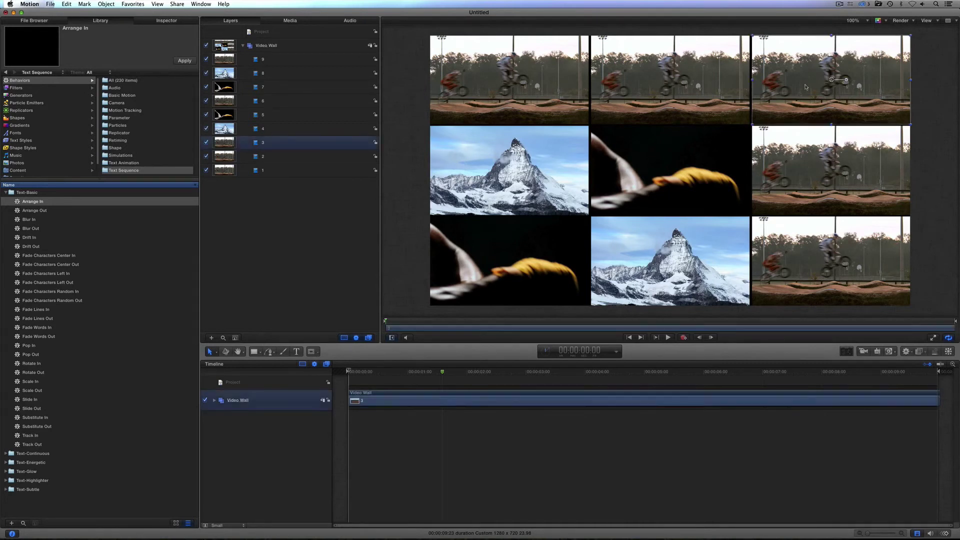
left_click(44, 22)
left_click_drag(54, 187, 264, 145)
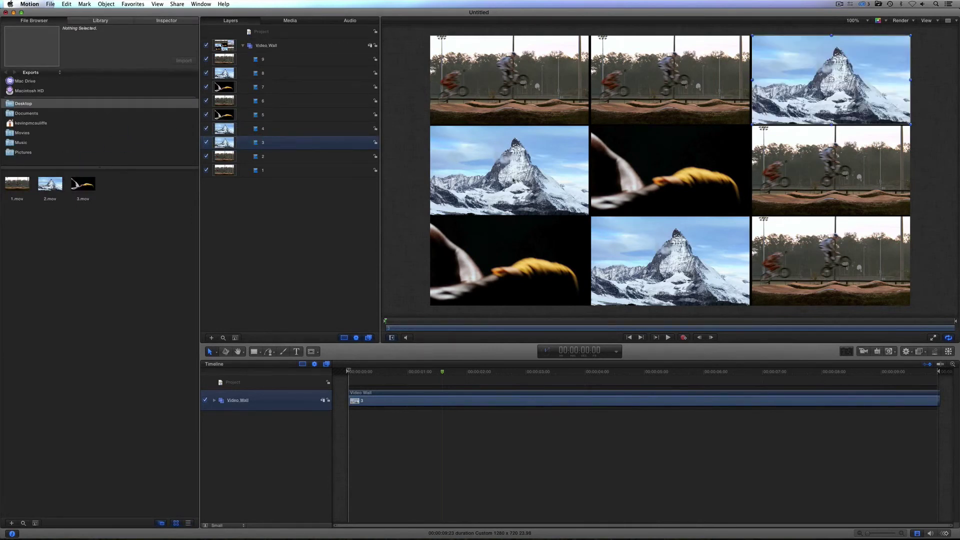
Replace the media of layers 1 and 9 with 3.mov and the media of layer 7 with 1.mov.
left_click(275, 172)
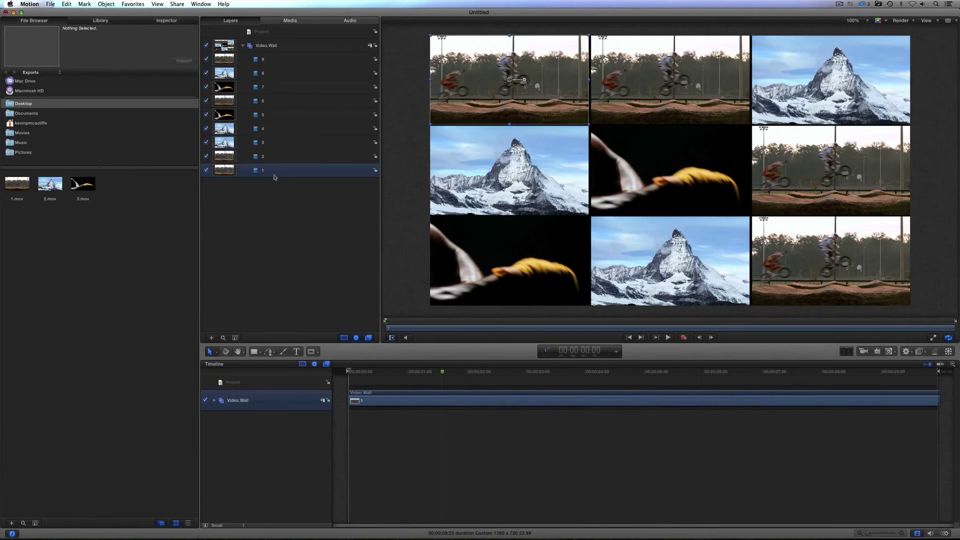
left_click_drag(77, 189, 226, 170)
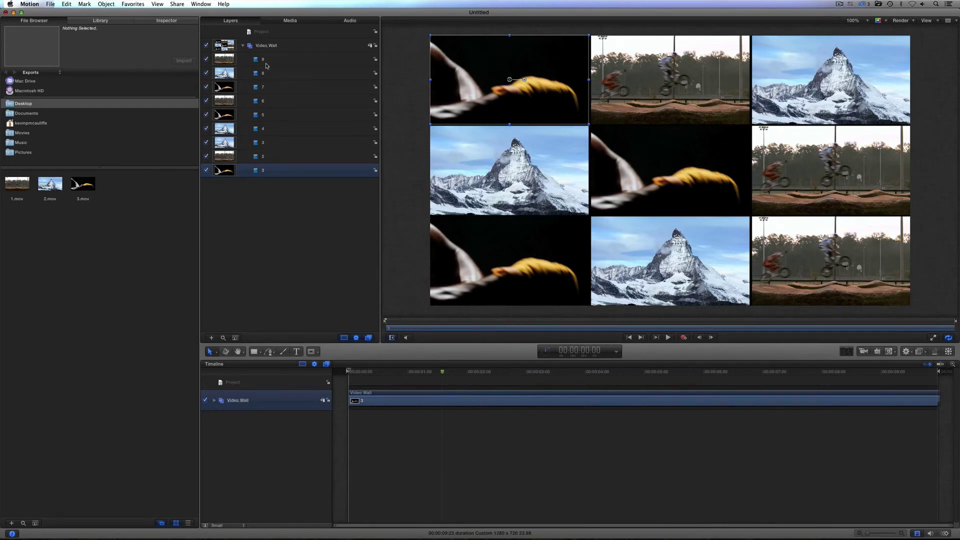
left_click(269, 61)
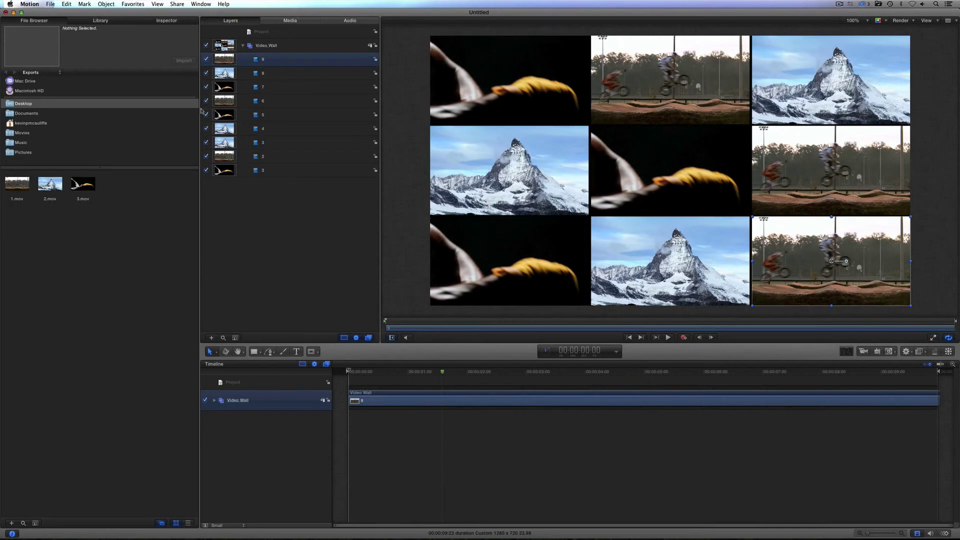
left_click_drag(84, 189, 278, 60)
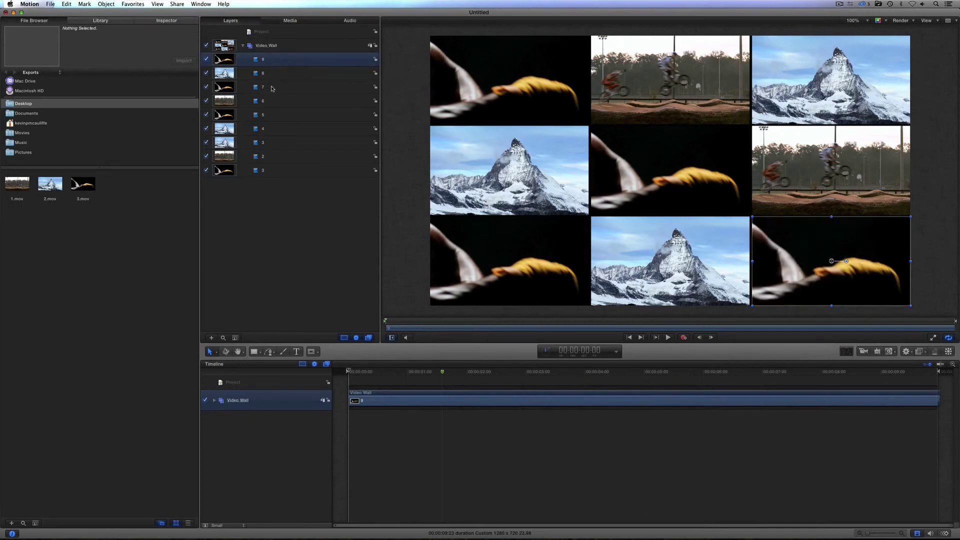
left_click(273, 88)
left_click_drag(27, 184, 269, 87)
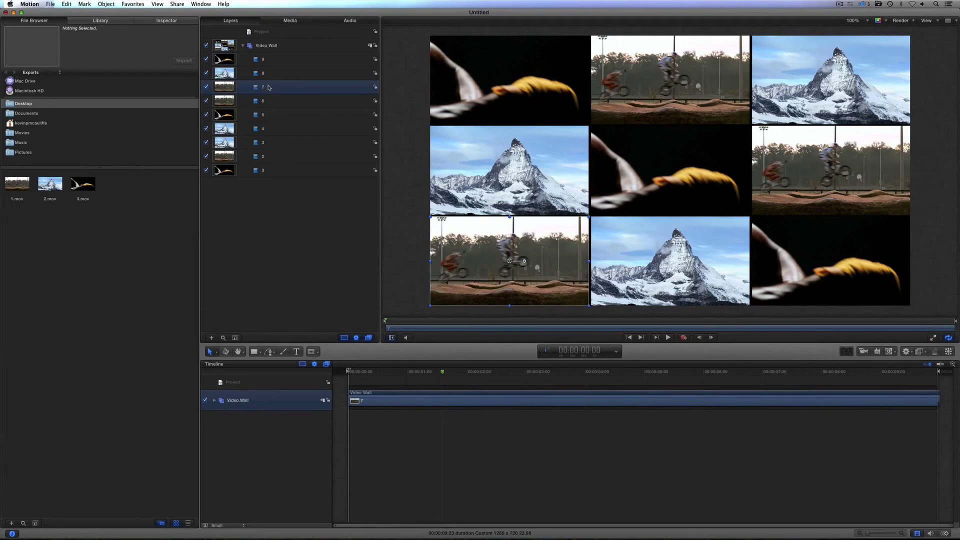
Delete the marker from the timeline ruler and return the playhead to the first frame.
left_click_drag(466, 373, 425, 374)
right_click(442, 372)
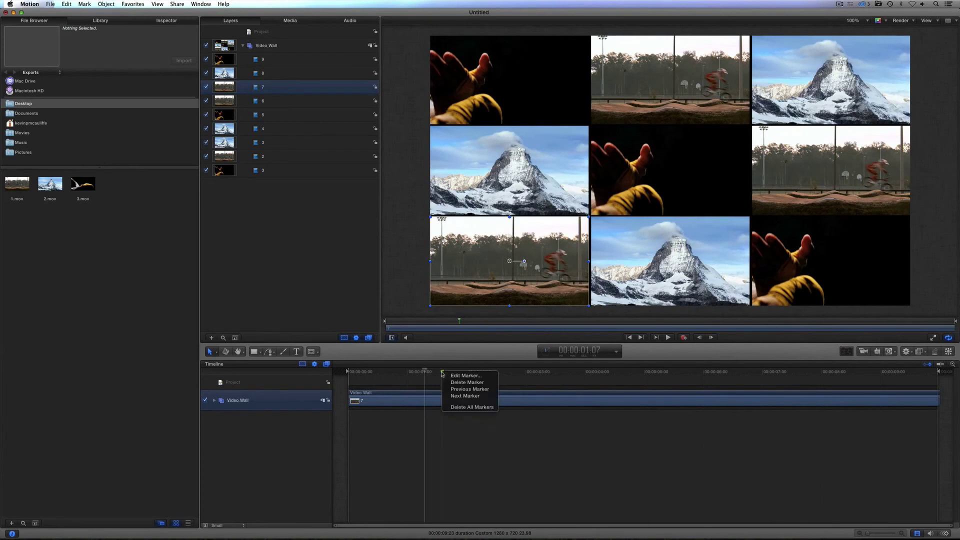
left_click(457, 384)
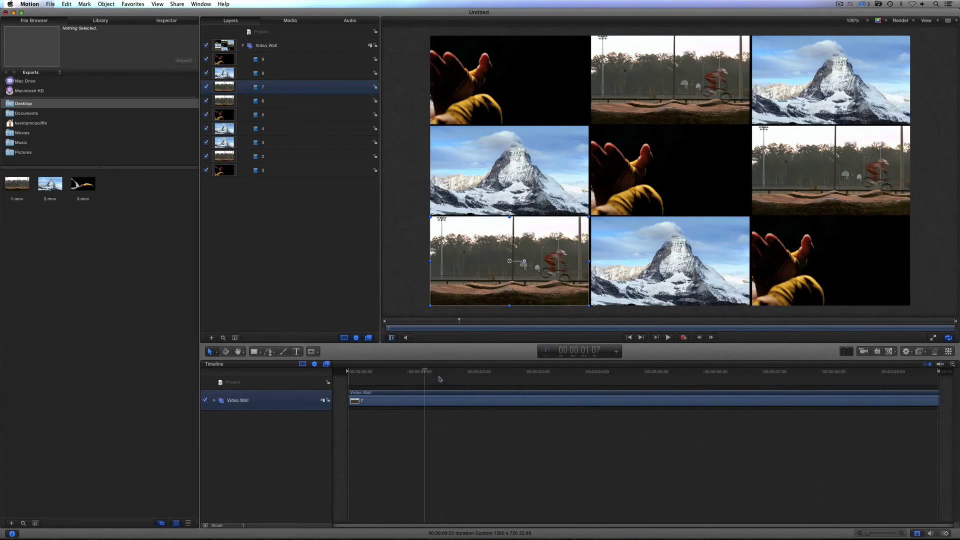
left_click_drag(425, 372, 340, 371)
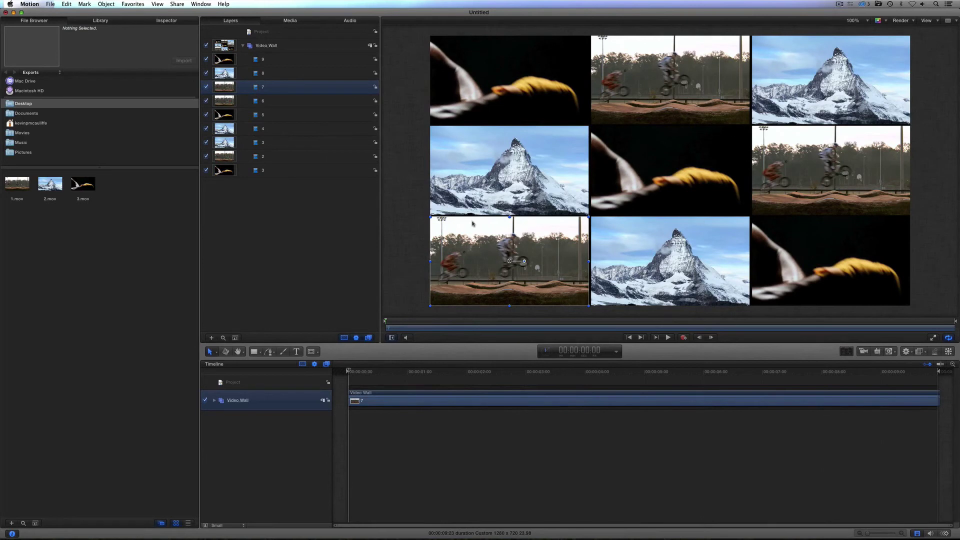
Collapse the Video Wall group, scale it to 33% and place it in the upper-left corner of the frame.
left_click(244, 46)
left_click(270, 46)
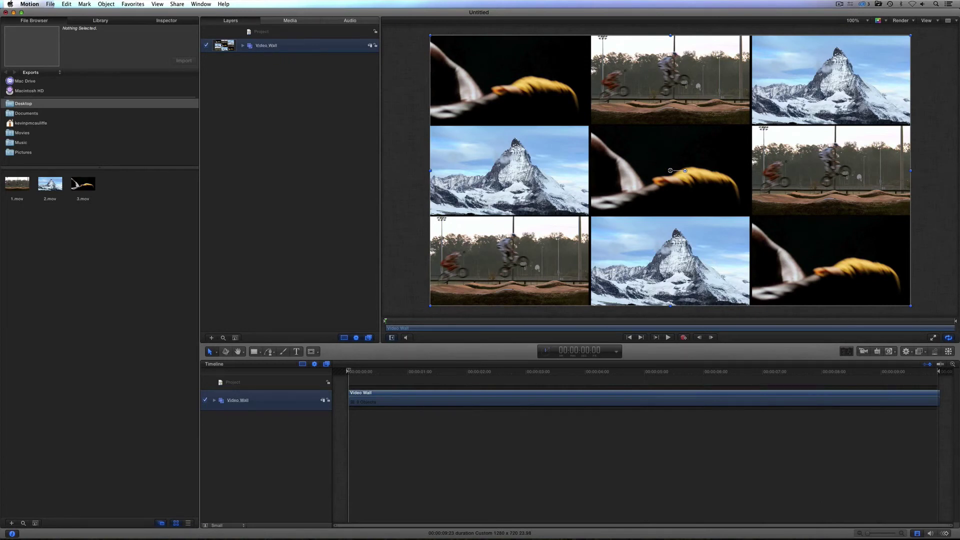
left_click(25, 23)
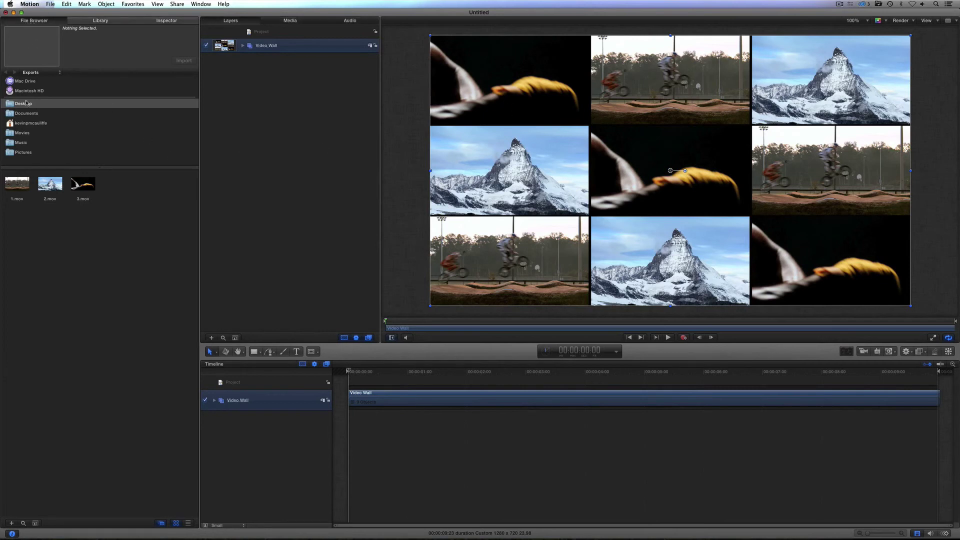
left_click(165, 21)
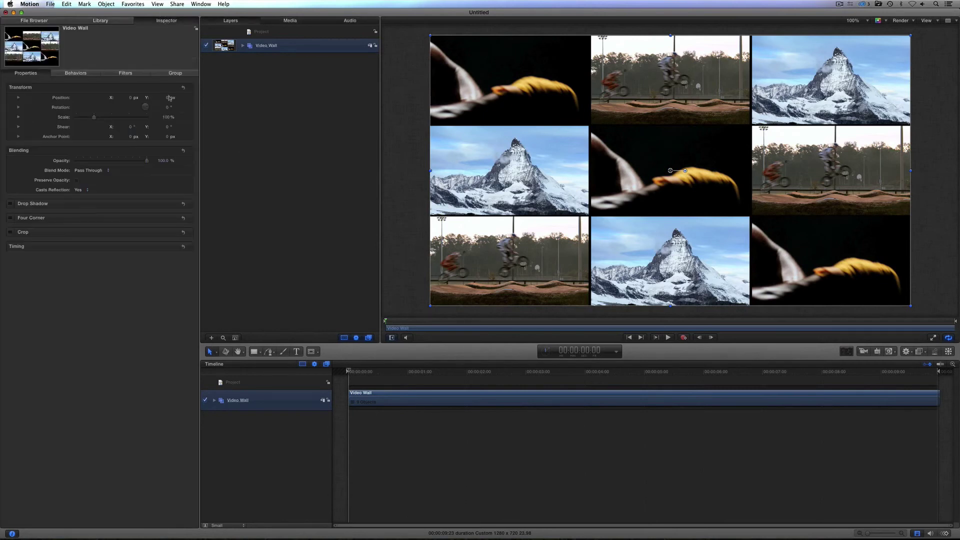
left_click(168, 118)
double_click(168, 119)
type("33")
key("Return")
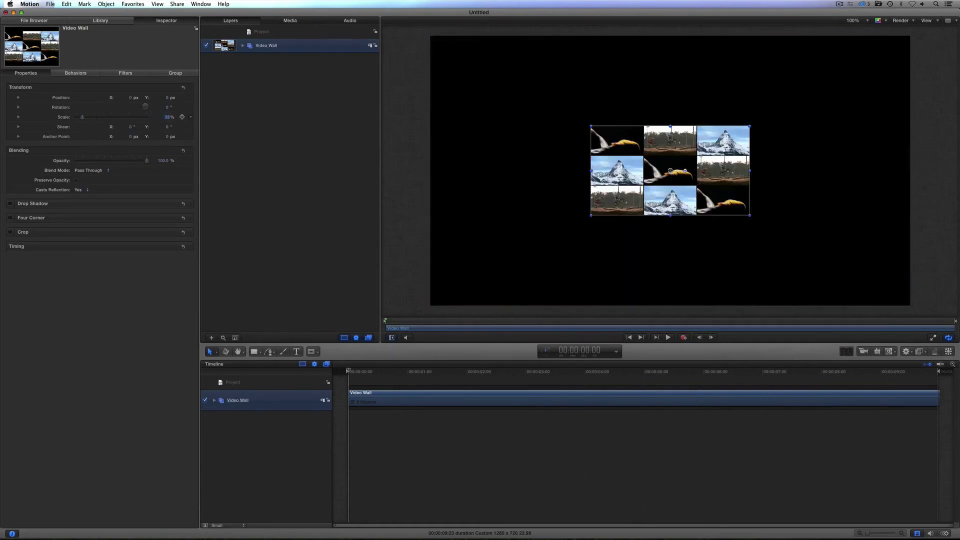
left_click_drag(703, 184, 541, 92)
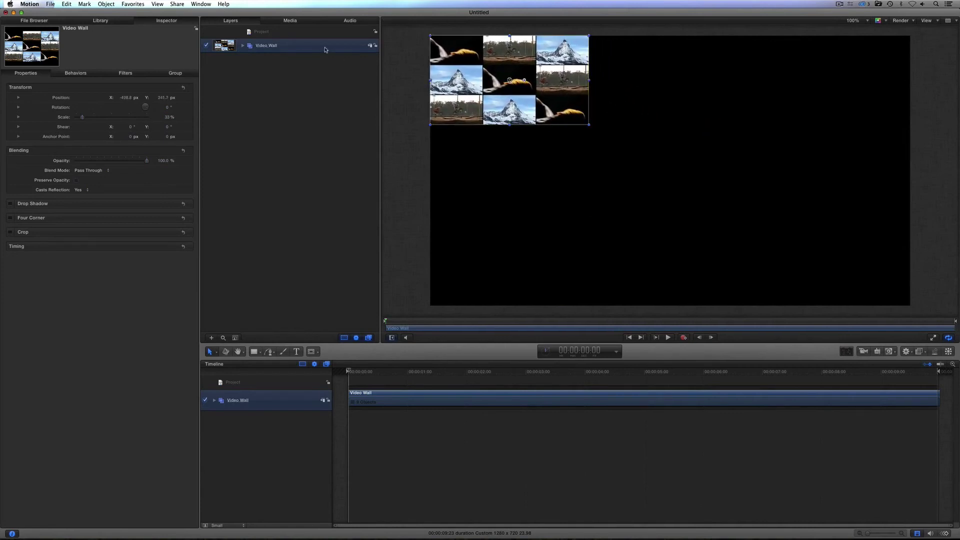
Duplicate the Video Wall group twice and place the copies side by side to complete the top row.
key("super+d")
left_click_drag(444, 96, 605, 98)
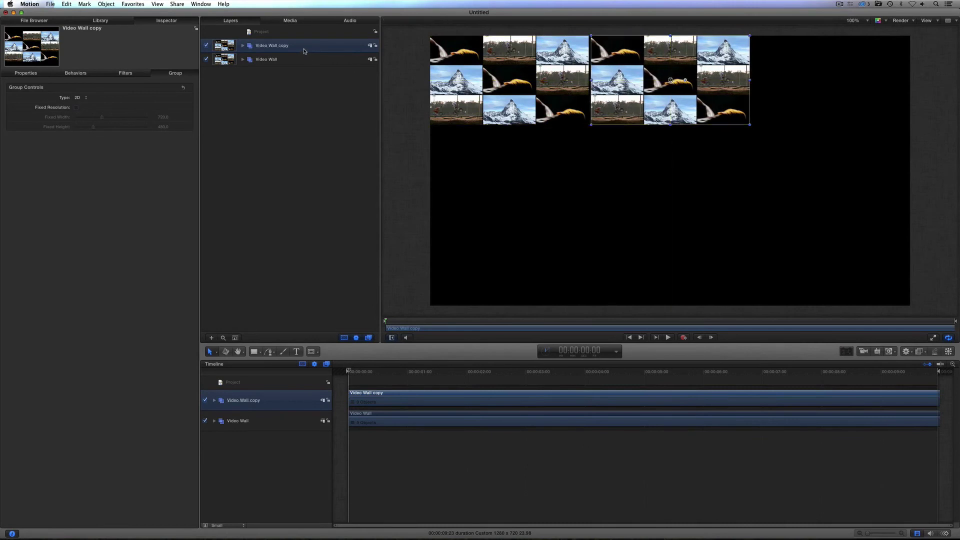
key("super+d")
left_click_drag(670, 80, 777, 80)
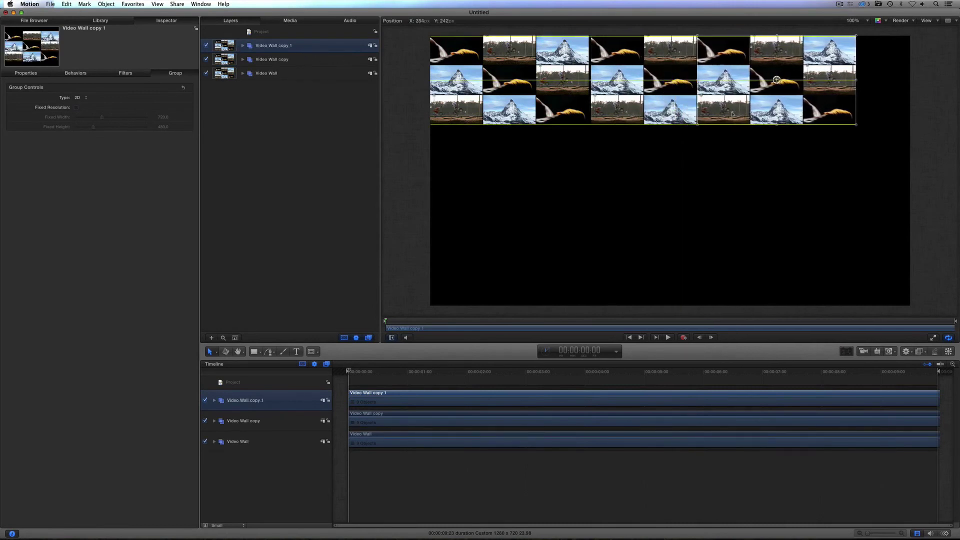
left_click_drag(733, 114, 778, 116)
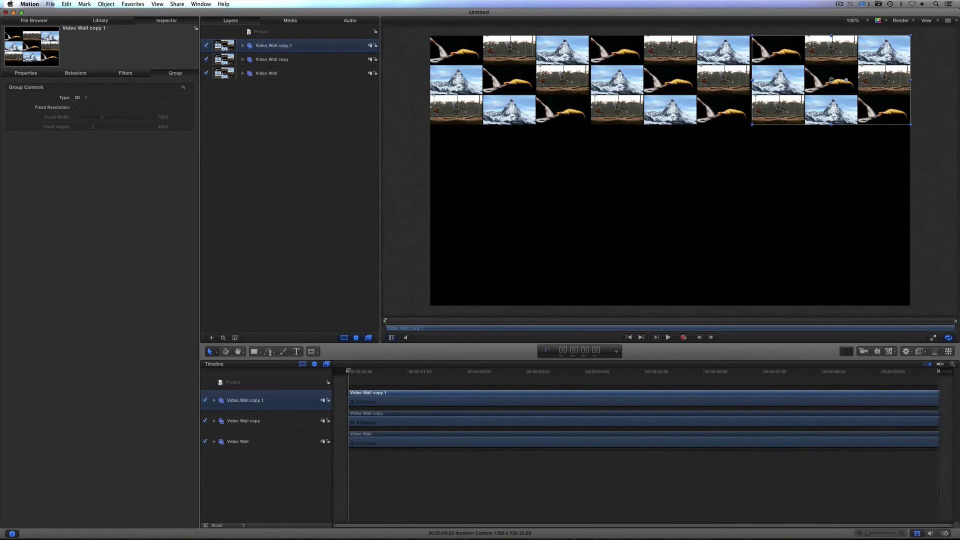
Duplicate the three top-row groups, stack the copies above the originals in the layer order and place them as the middle row.
left_click(263, 74, "shift")
key("super+d")
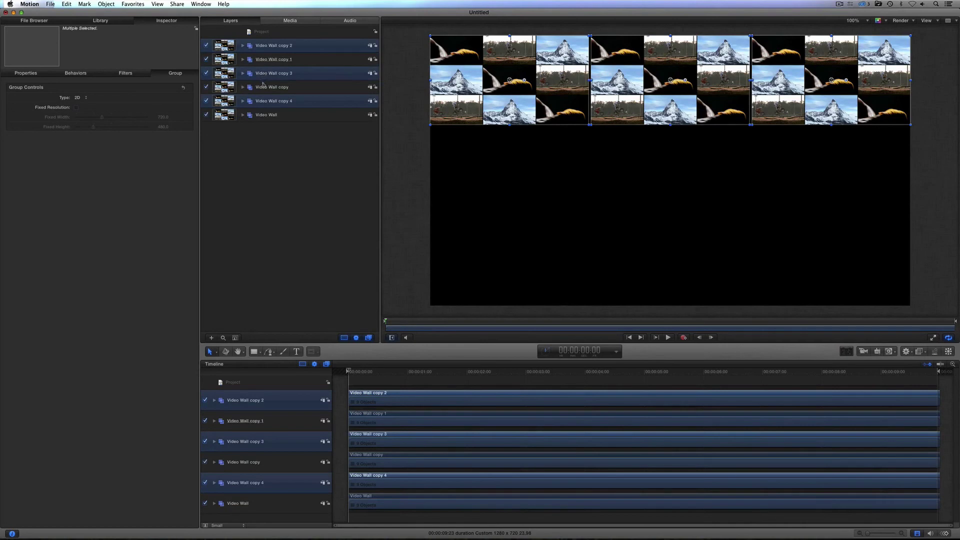
left_click_drag(271, 71, 277, 52)
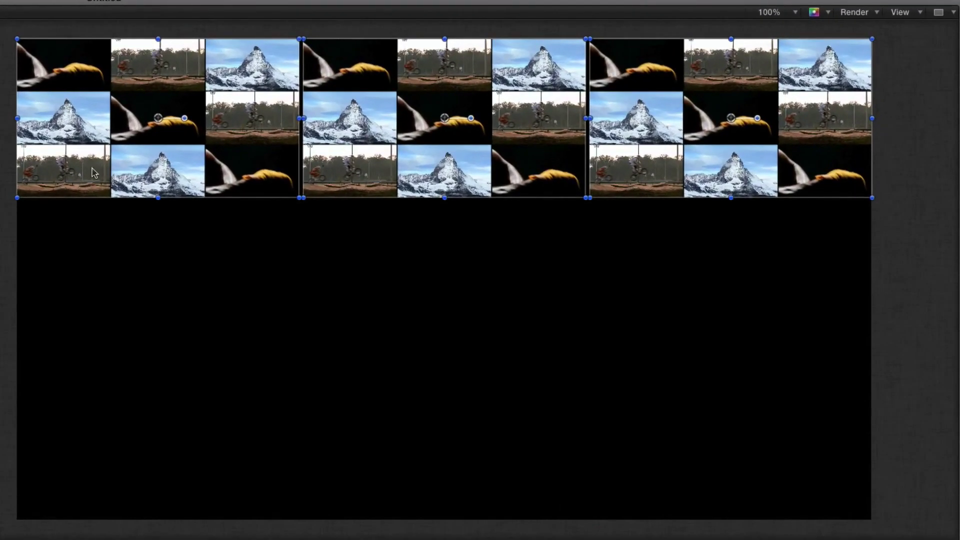
left_click_drag(93, 181, 95, 347)
left_click_drag(473, 208, 473, 203)
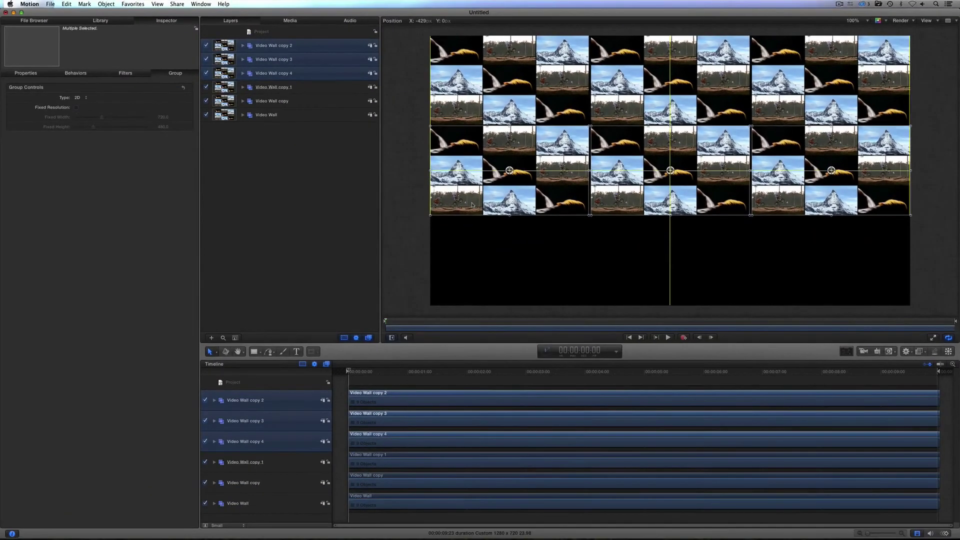
Duplicate the middle-row groups, place the copies as the bottom row and play the full wall.
key("super+d")
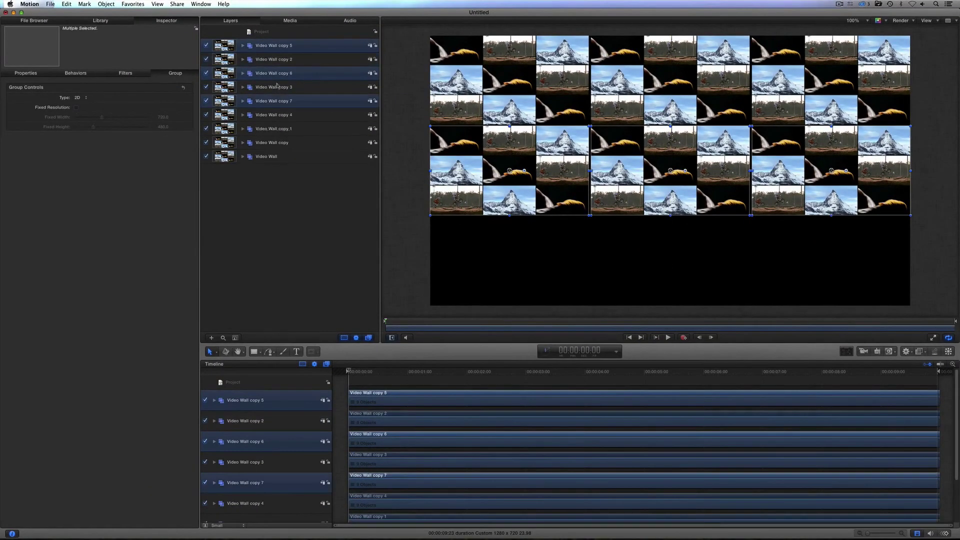
left_click_drag(272, 76, 276, 39)
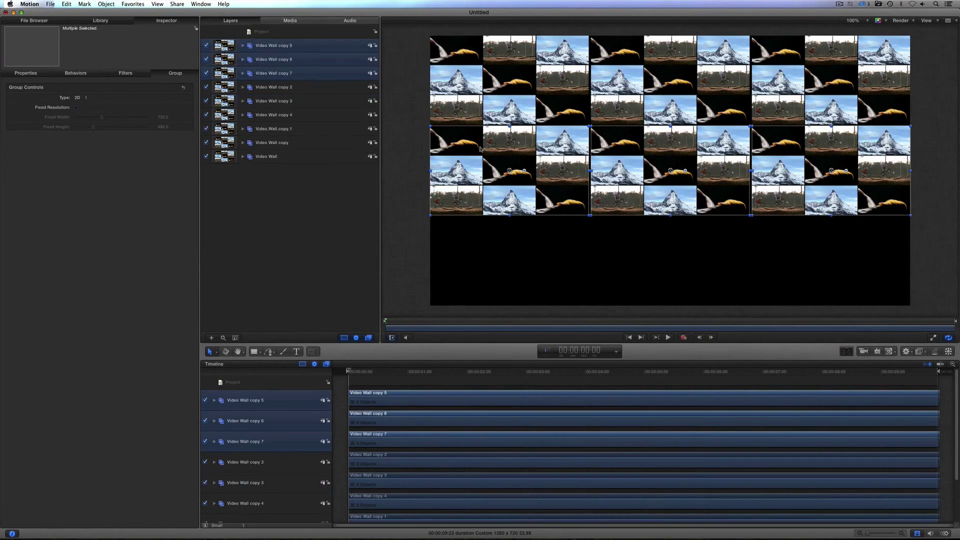
left_click_drag(469, 159, 469, 246)
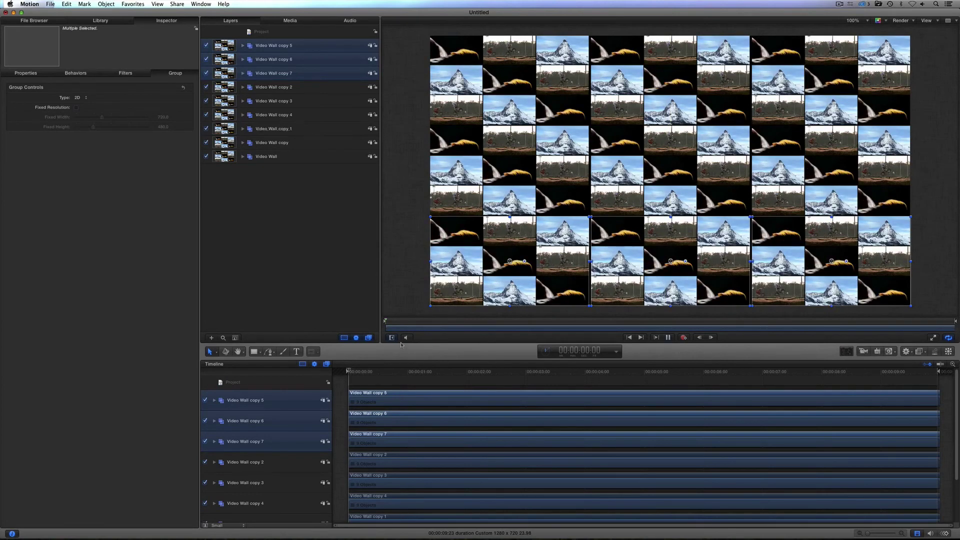
key("space")
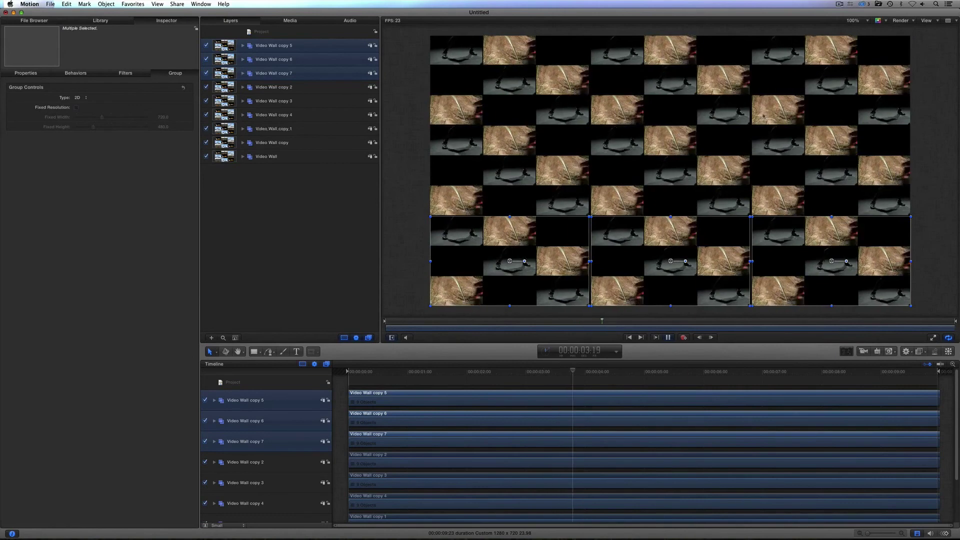
key("space")
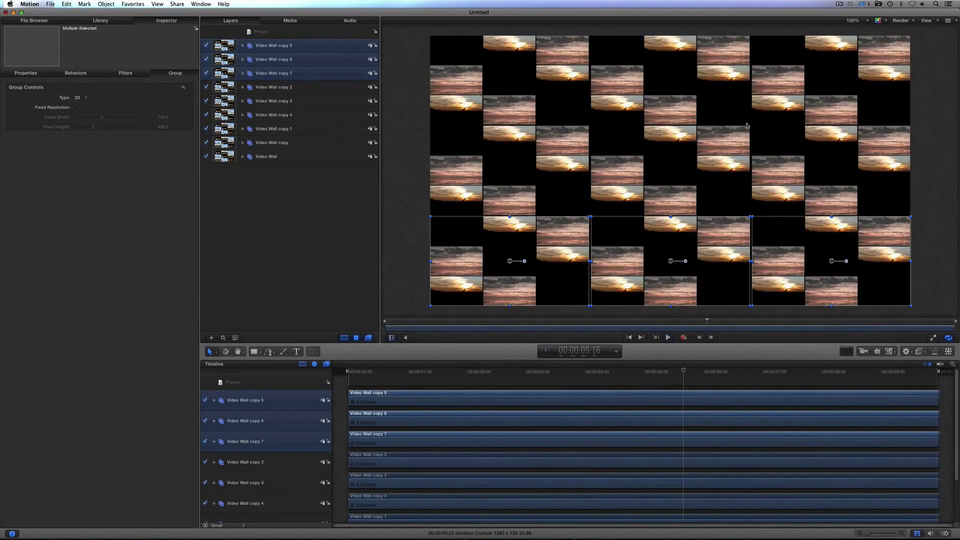
Delete all the Video Wall copies and set the original Video Wall group's scale to 100%.
left_click(273, 143, "shift")
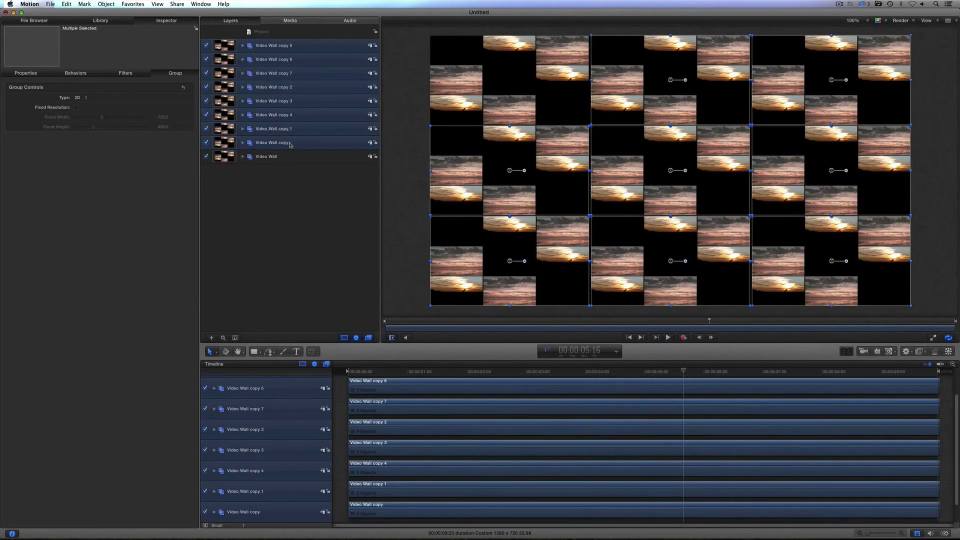
key("Delete")
left_click(276, 47)
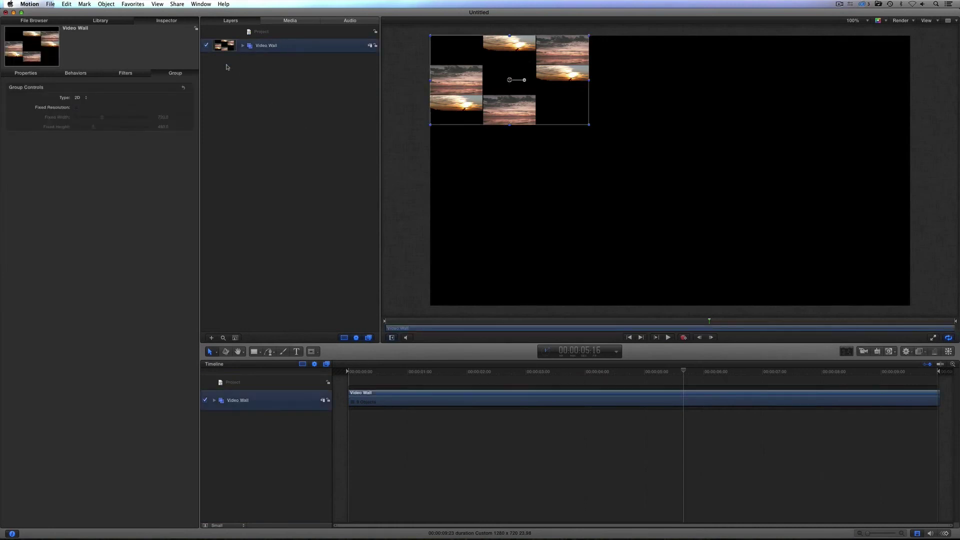
left_click(41, 75)
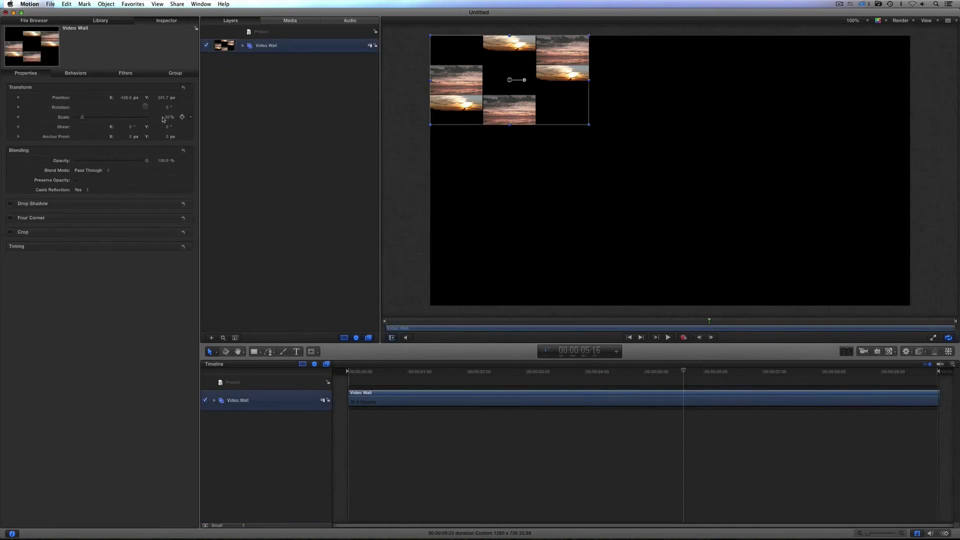
double_click(167, 117)
type("100")
key("Return")
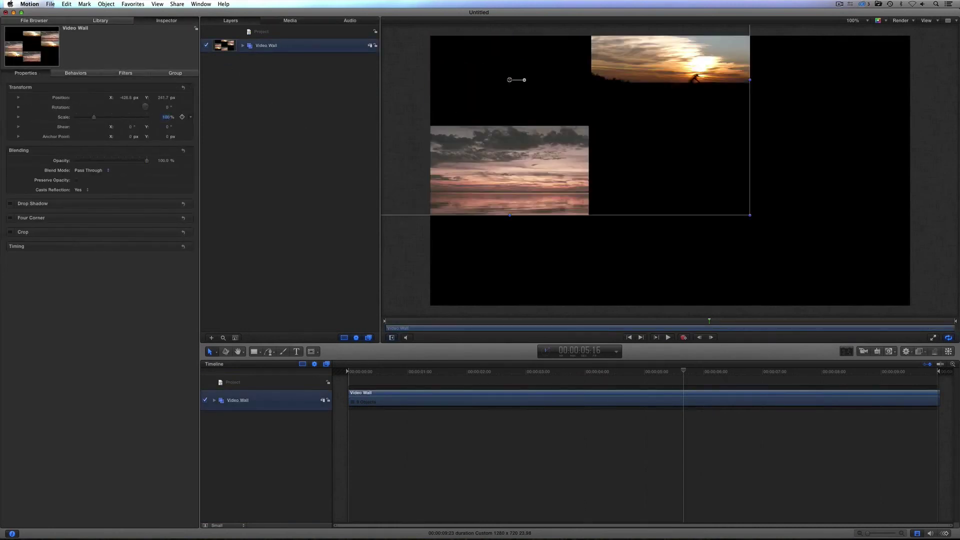
Centre the Video Wall group on the canvas, then duplicate it and place the copy flush against its right edge.
left_click_drag(507, 181, 668, 272)
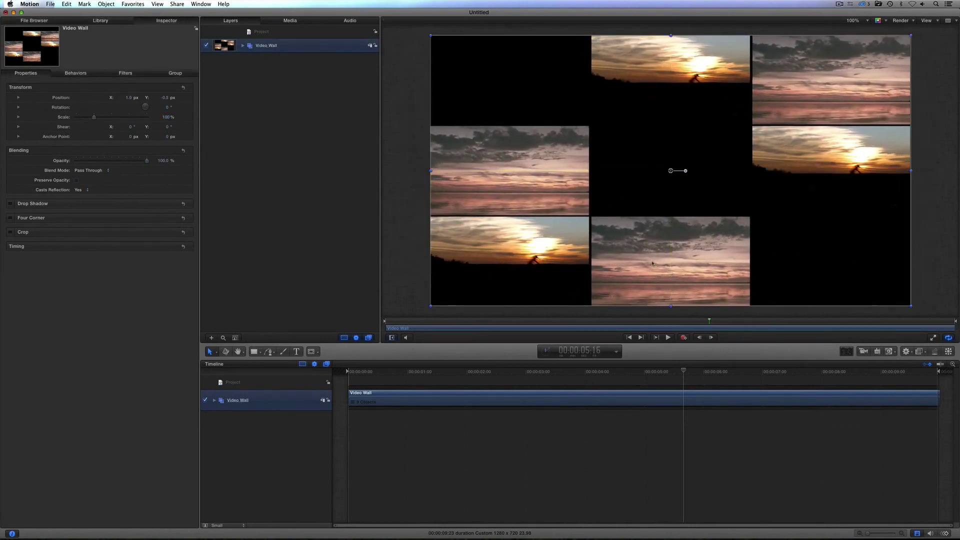
key("super+minus")
key("super+minus")
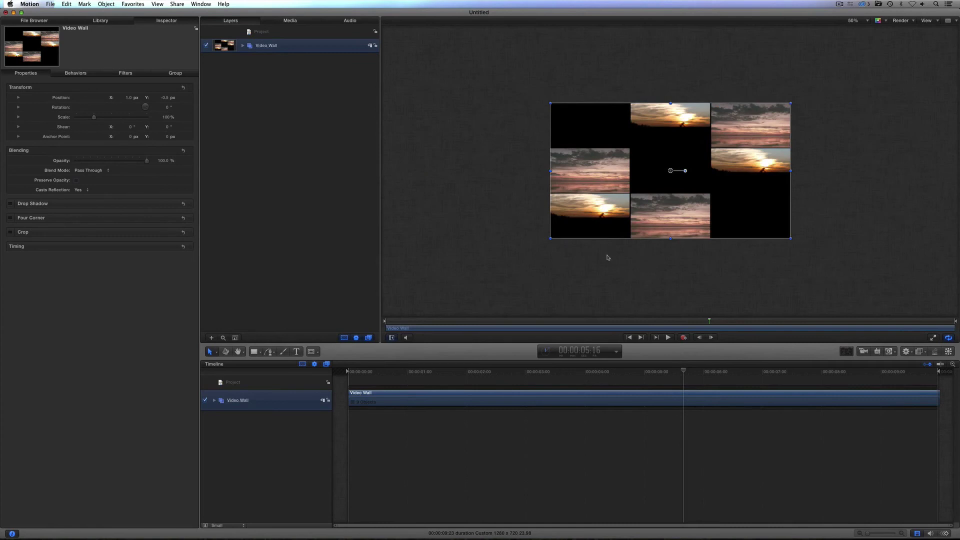
key("super+d")
left_click_drag(623, 143, 830, 186)
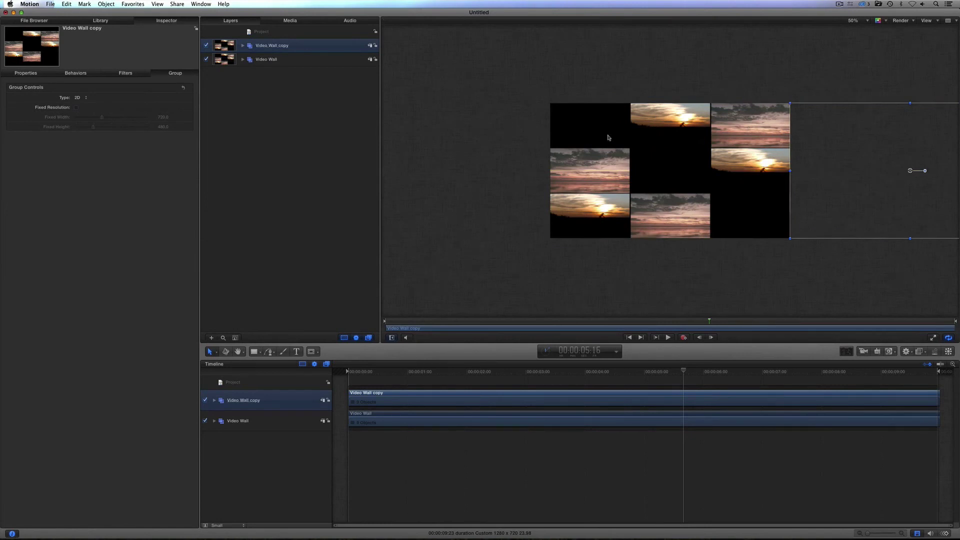
Duplicate the original Video Wall group and place the copy flush against its left edge to complete the middle row.
left_click(267, 60, "shift")
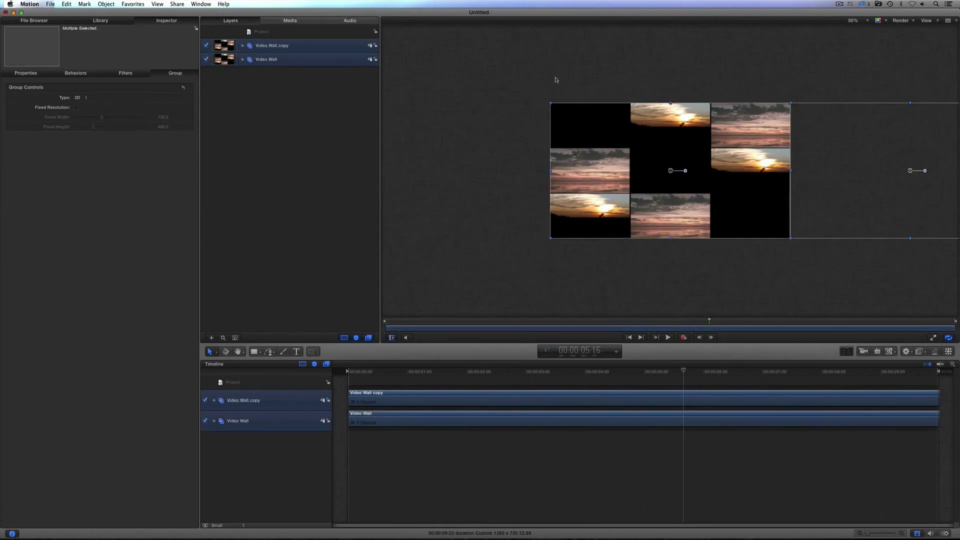
double_click(591, 150)
left_click(289, 60)
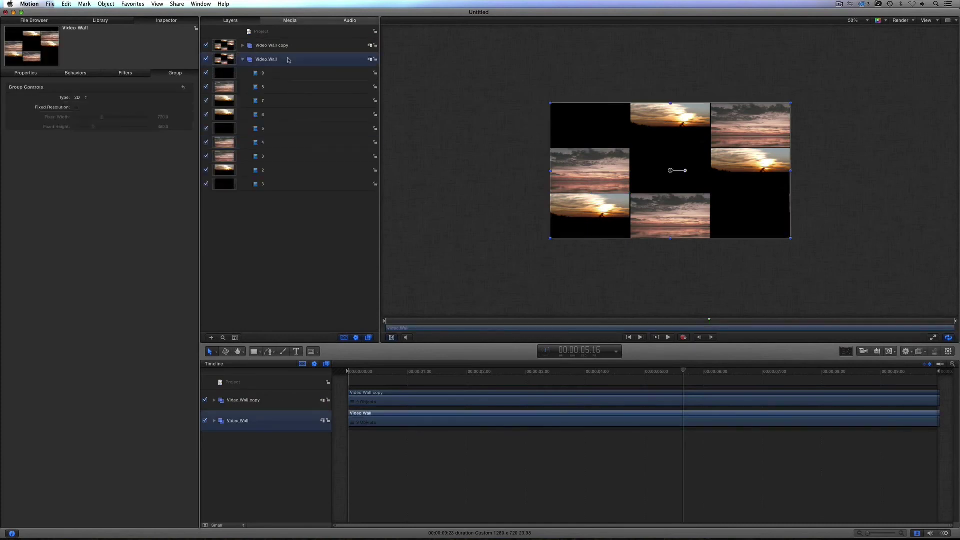
key("super+d")
left_click_drag(653, 182, 423, 183)
left_click_drag(419, 184, 417, 184)
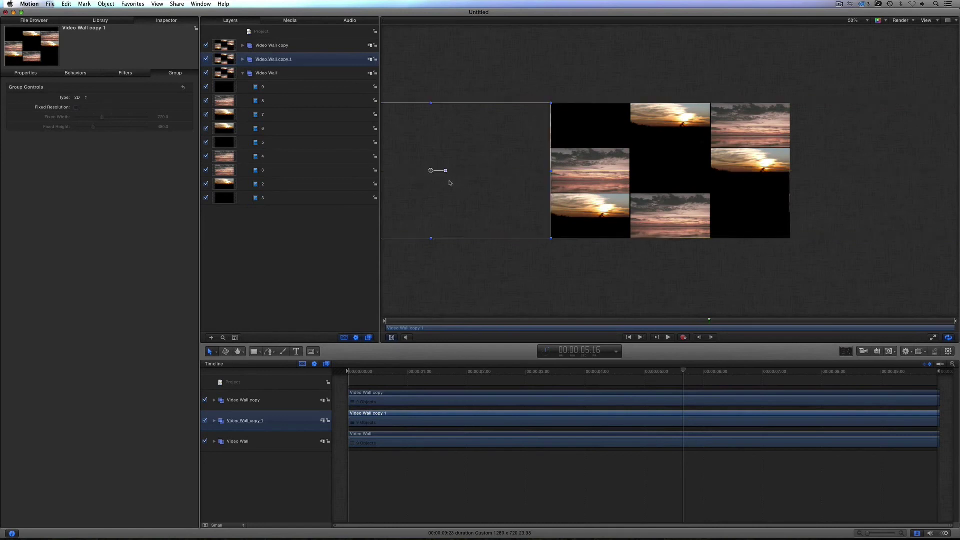
Duplicate the three middle-row groups, place the copies as the top row and stack them above the originals in the layer order.
left_click(243, 73)
left_click(269, 46)
left_click(265, 73, "shift")
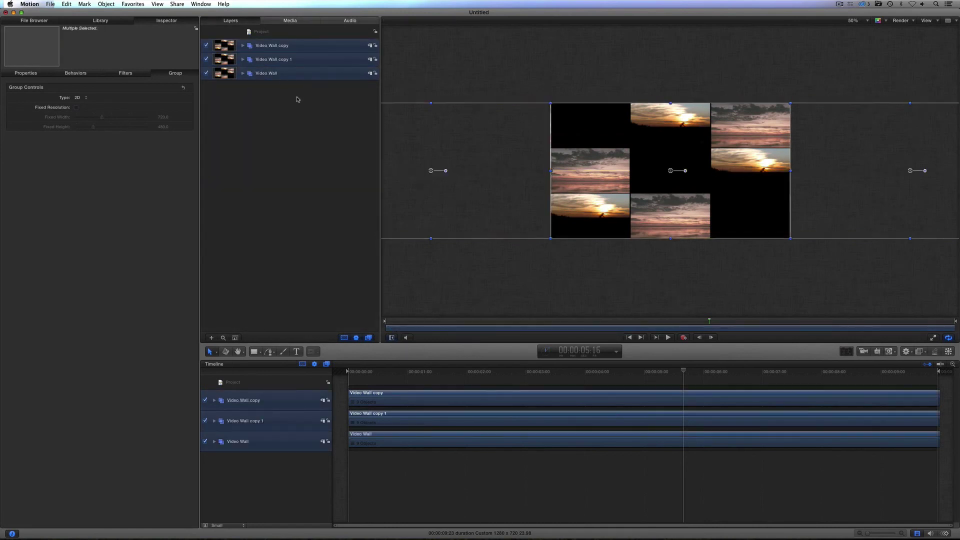
key("super+d")
left_click_drag(597, 118, 610, 70)
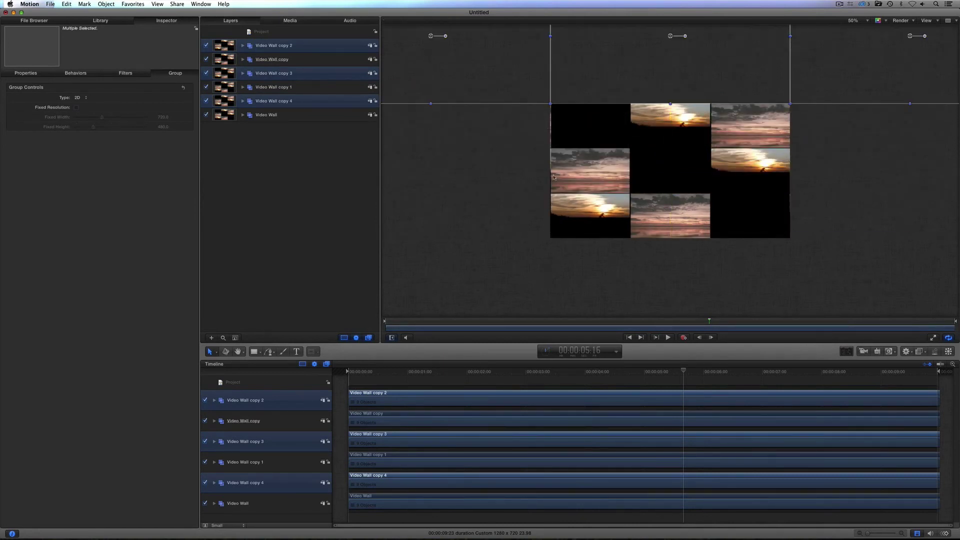
left_click_drag(289, 74, 297, 48)
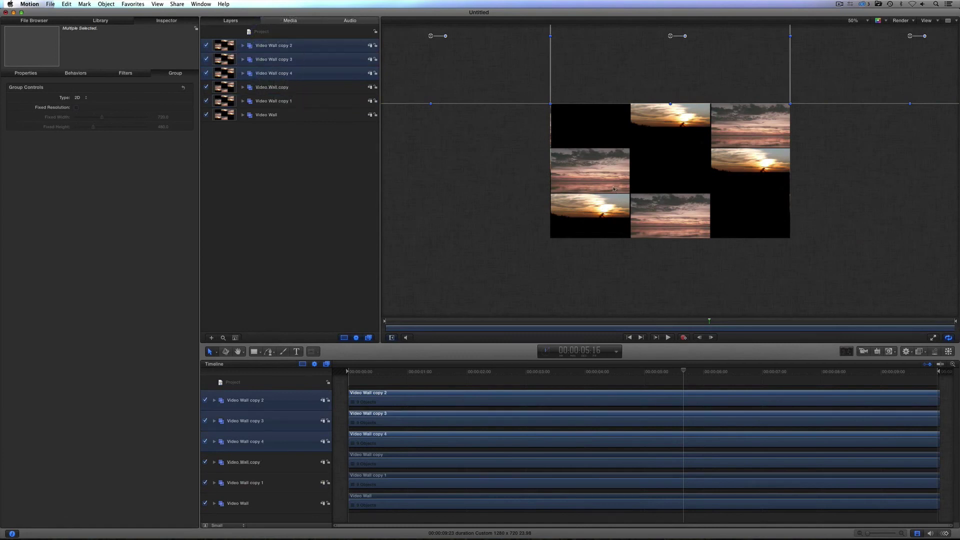
Duplicate the three top-row groups as the bottom row and nudge the Video Wall copy 1 group slightly left.
key("super+d")
left_click_drag(614, 189, 604, 282)
left_click(525, 169)
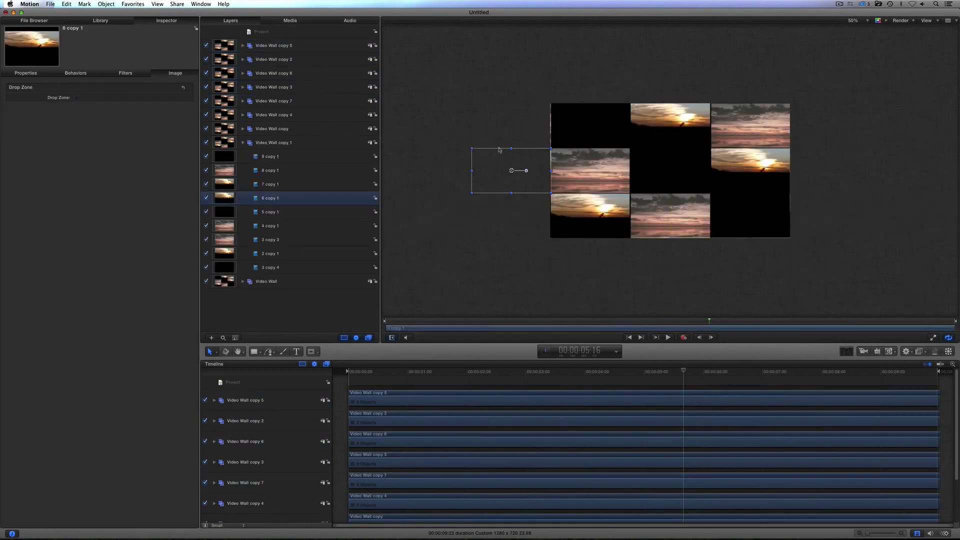
left_click(267, 144)
left_click_drag(515, 177, 516, 175)
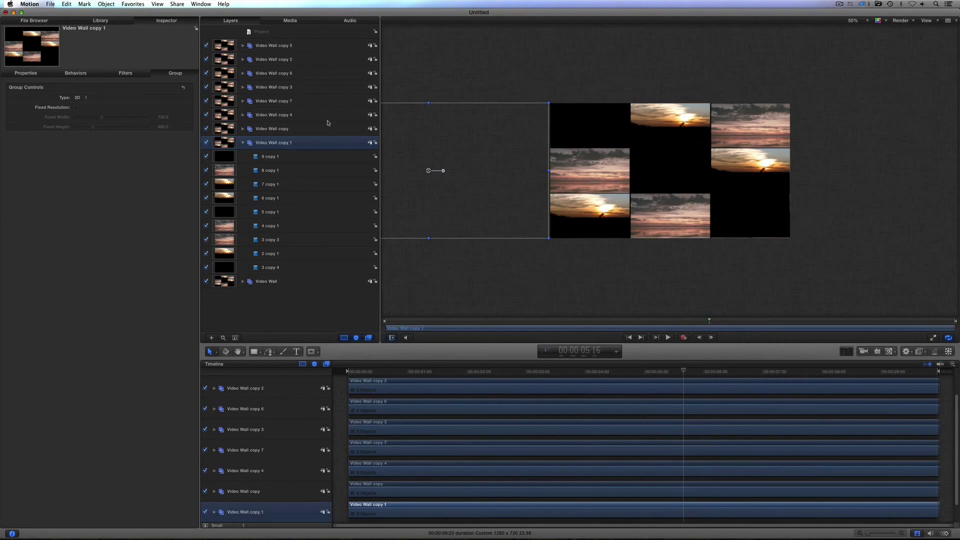
left_click(243, 143)
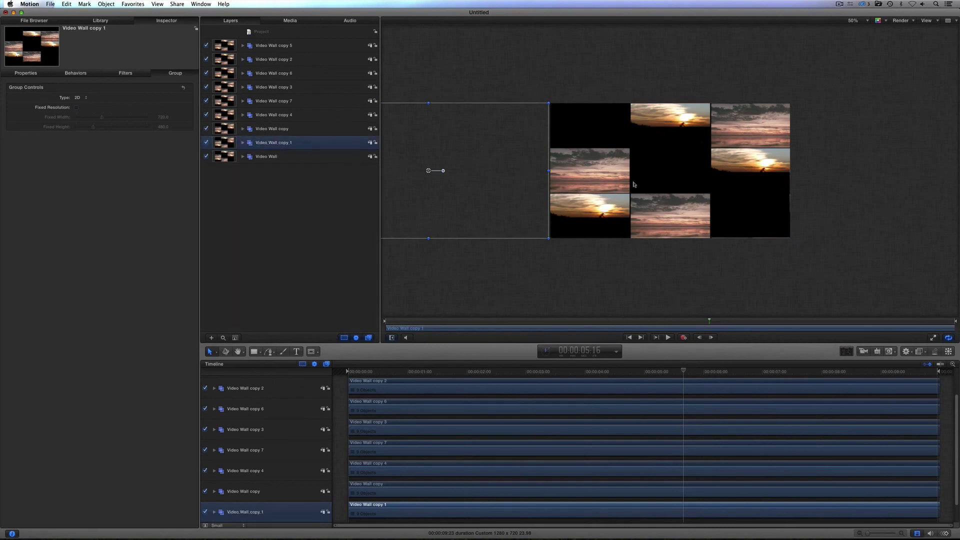
Group all nine Video Wall groups into one parent group.
left_click(282, 46)
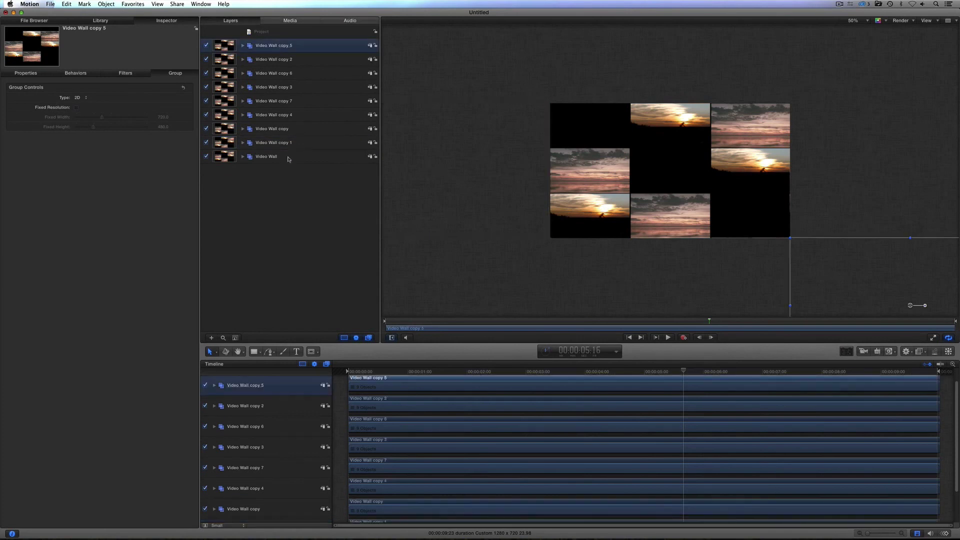
left_click(289, 159, "shift")
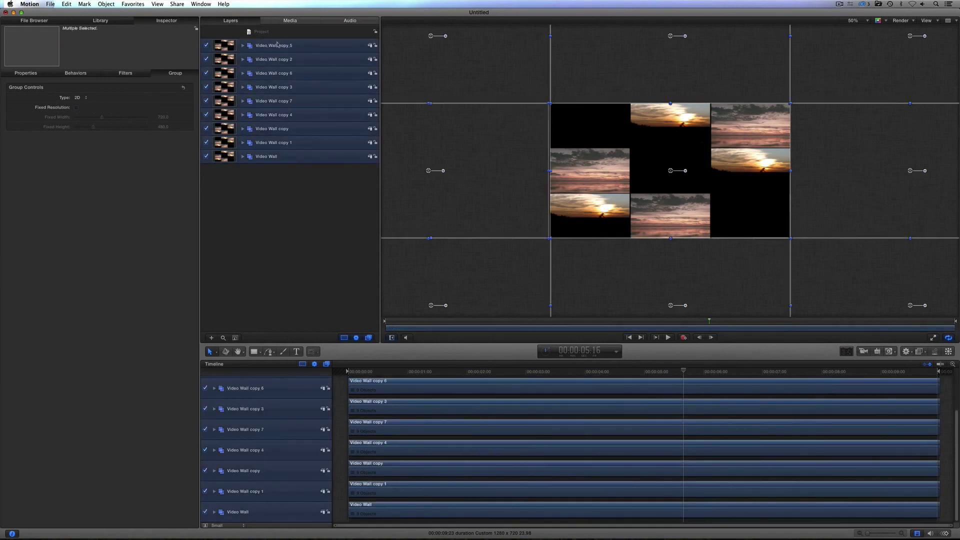
key("super+shift+g")
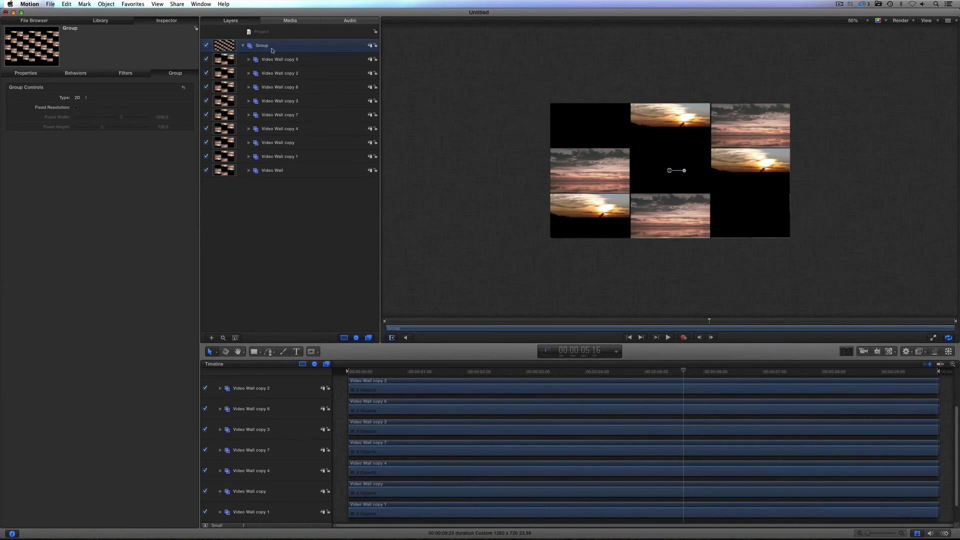
Convert the parent group to a 3D group and rotate it about 44° around the Y axis.
right_click(297, 46)
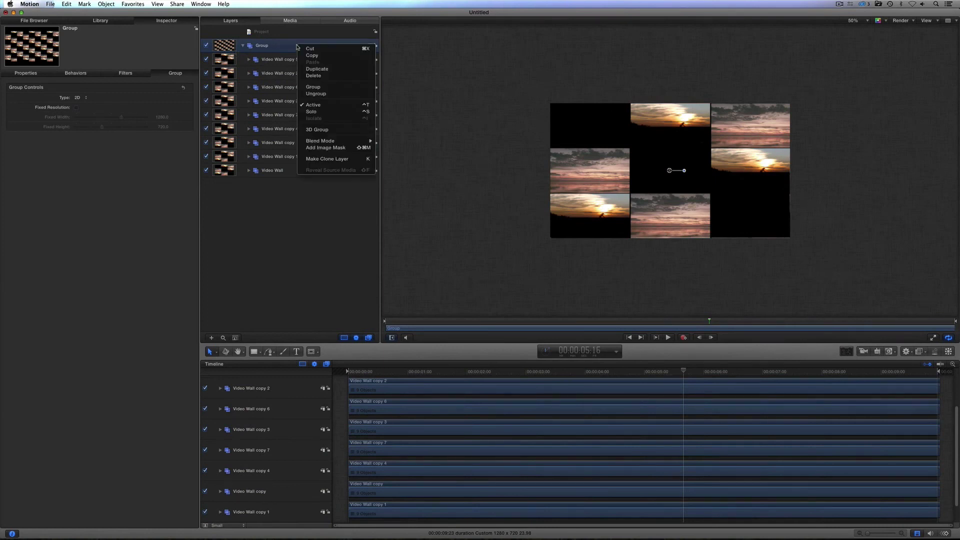
left_click(317, 130)
left_click(35, 75)
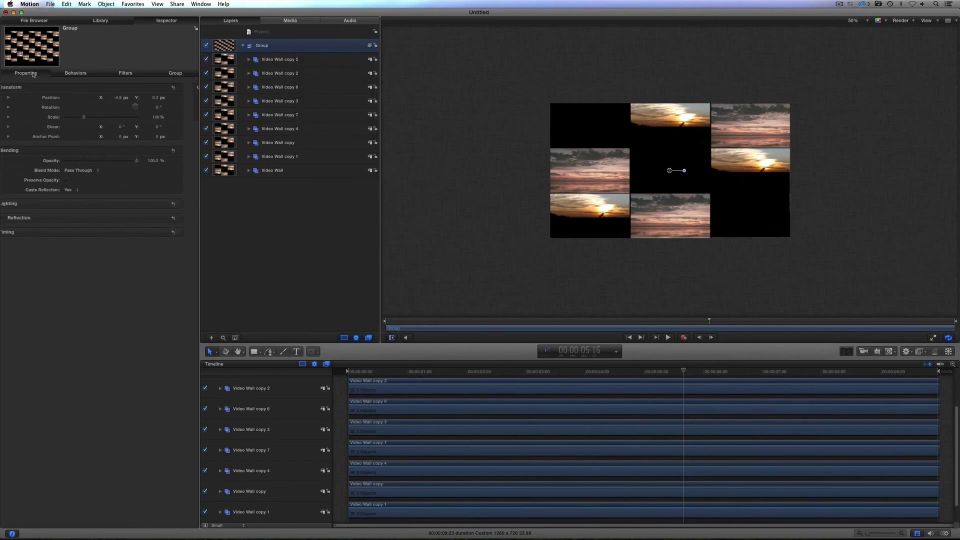
left_click(18, 108)
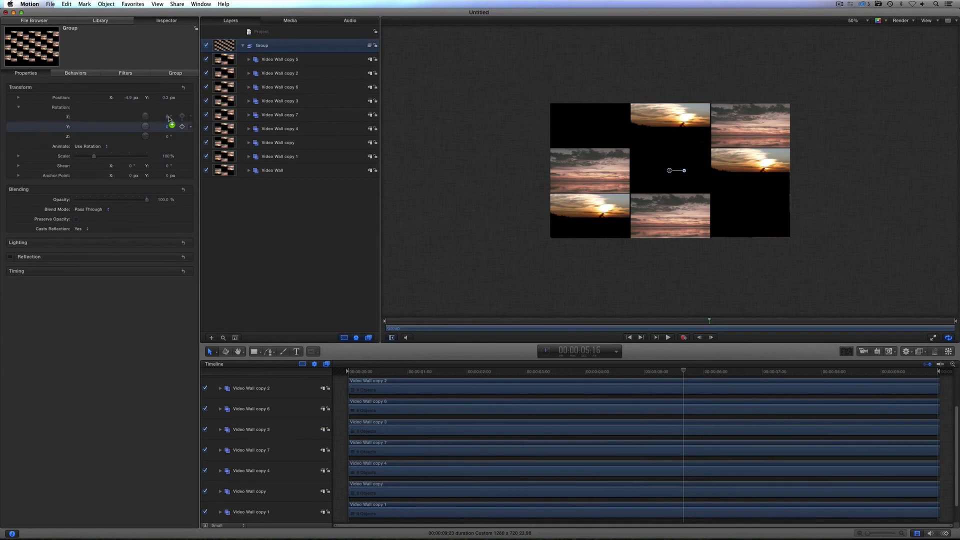
left_click_drag(168, 131, 168, 129)
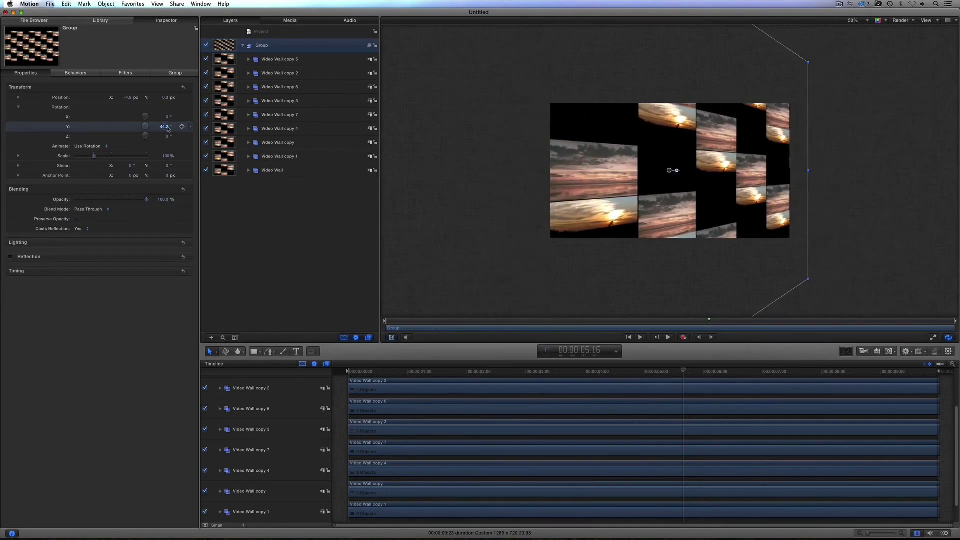